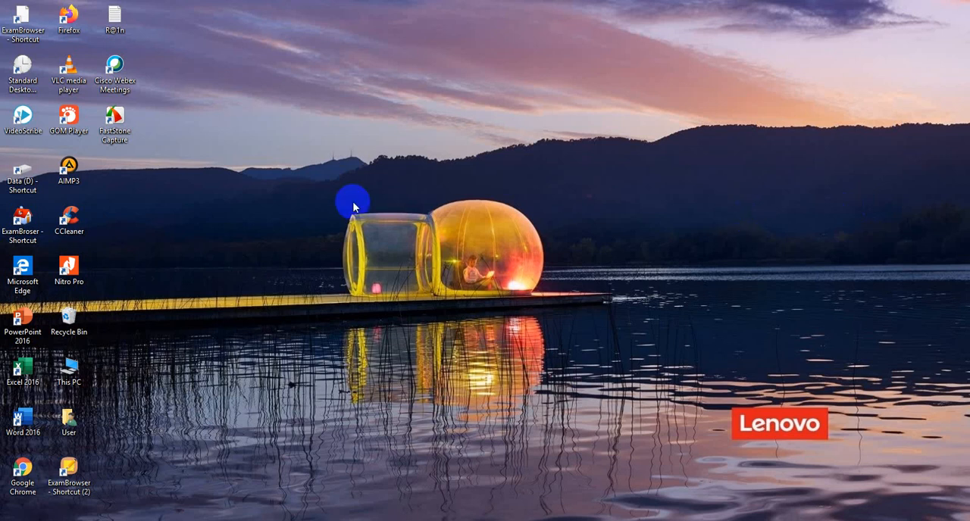
Step: Review the prepared quiz notes in the open Notepad window, then minimize it
click(382, 520)
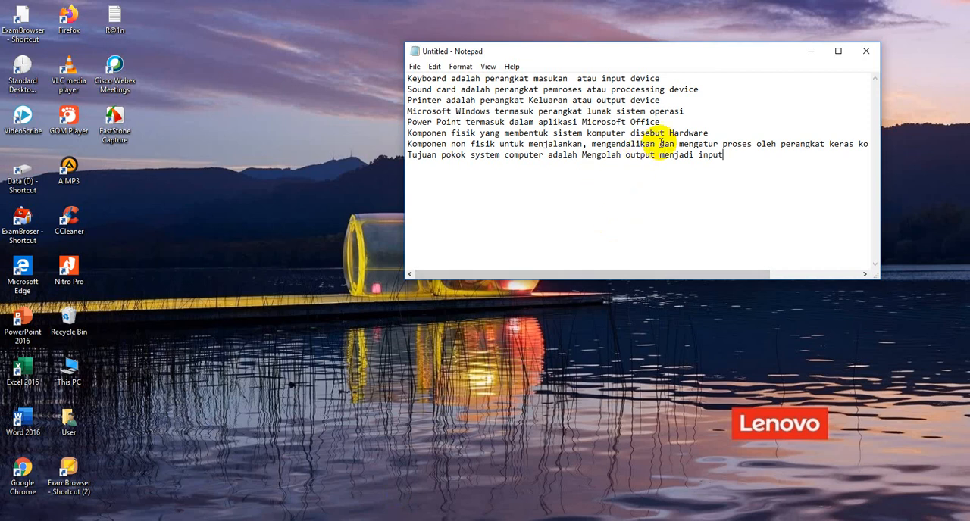
click(811, 52)
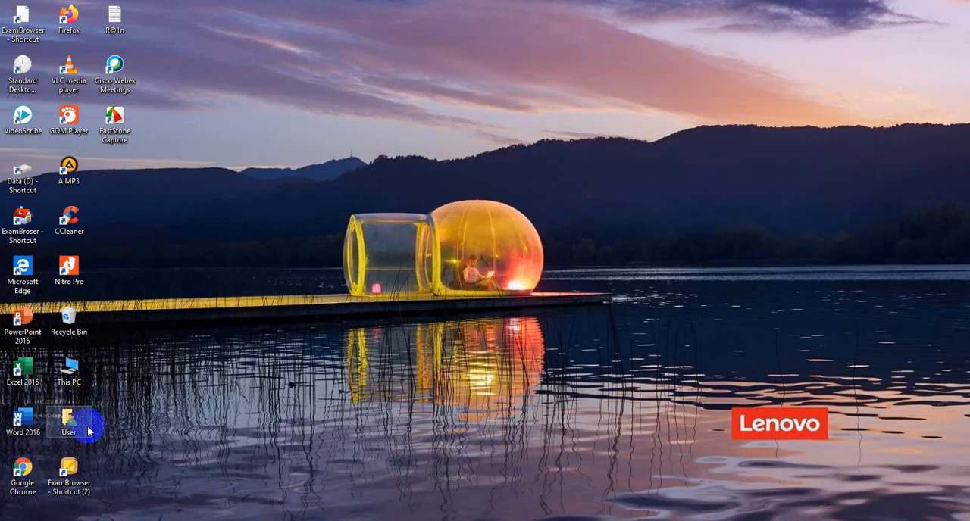
Step: Launch Google Chrome, open the Google home page and search for "kahoot sign up" using a suggested query
double_click(33, 469)
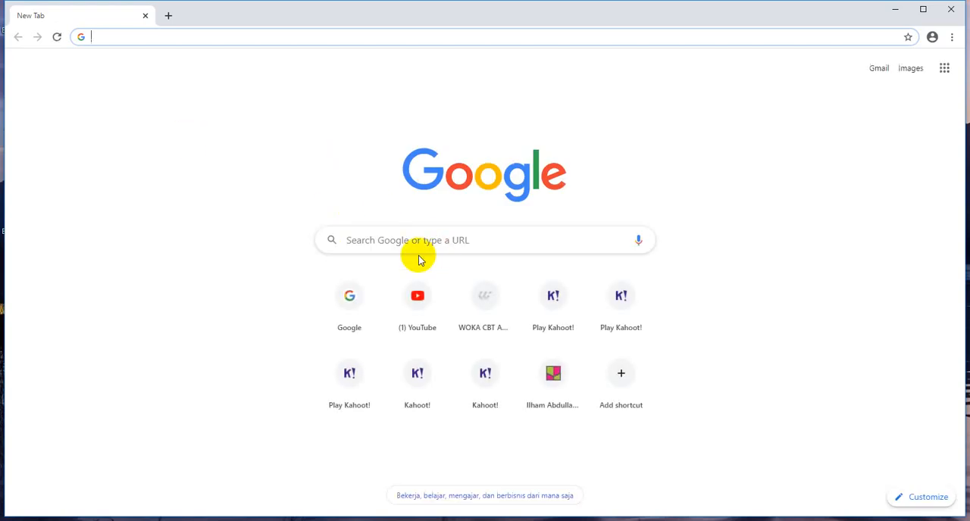
click(349, 297)
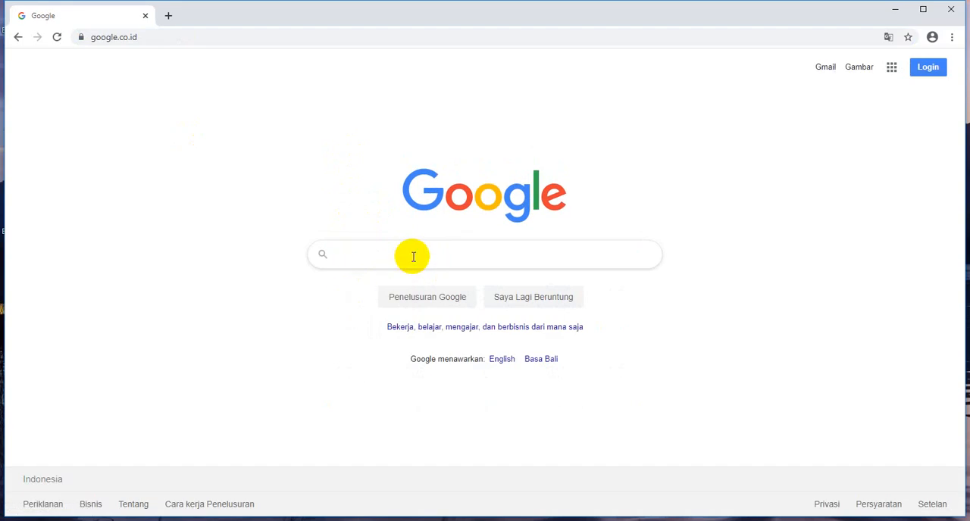
click(413, 257)
text(k)
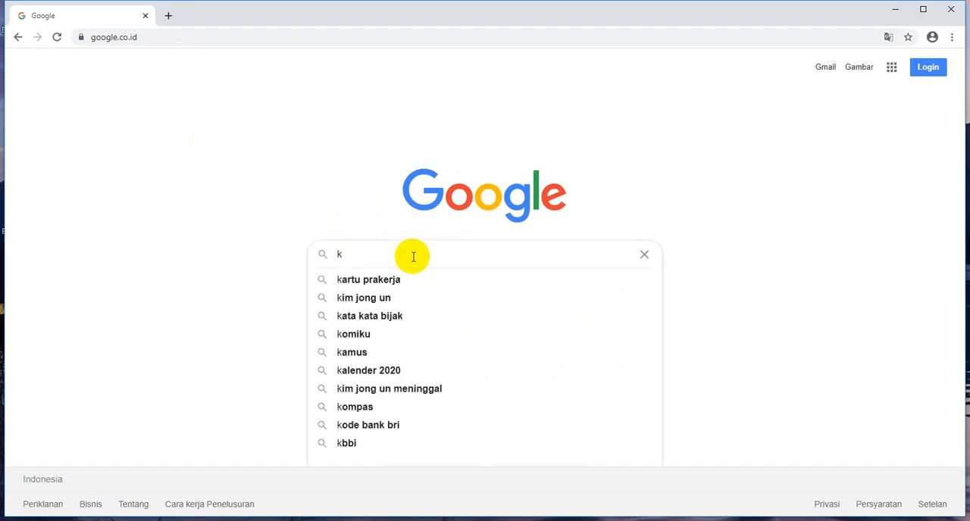
text(ahoo)
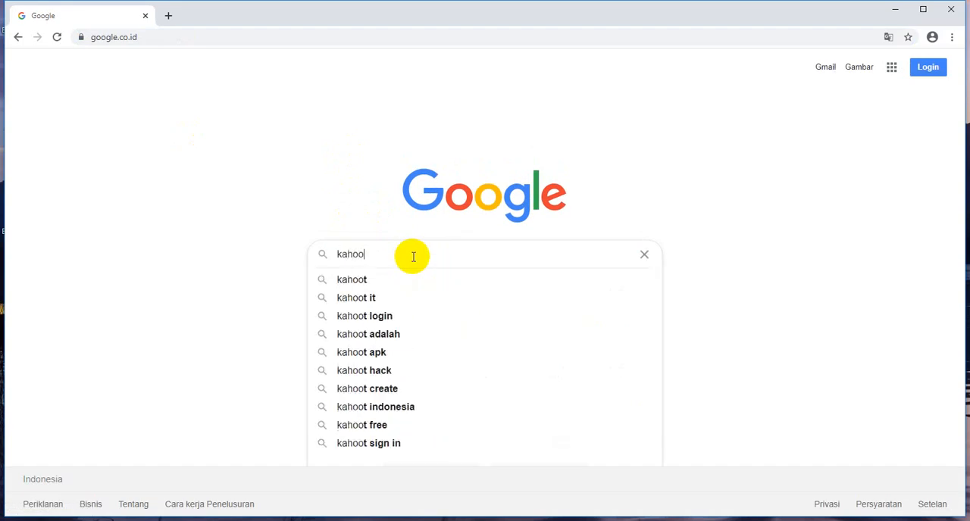
text(t it)
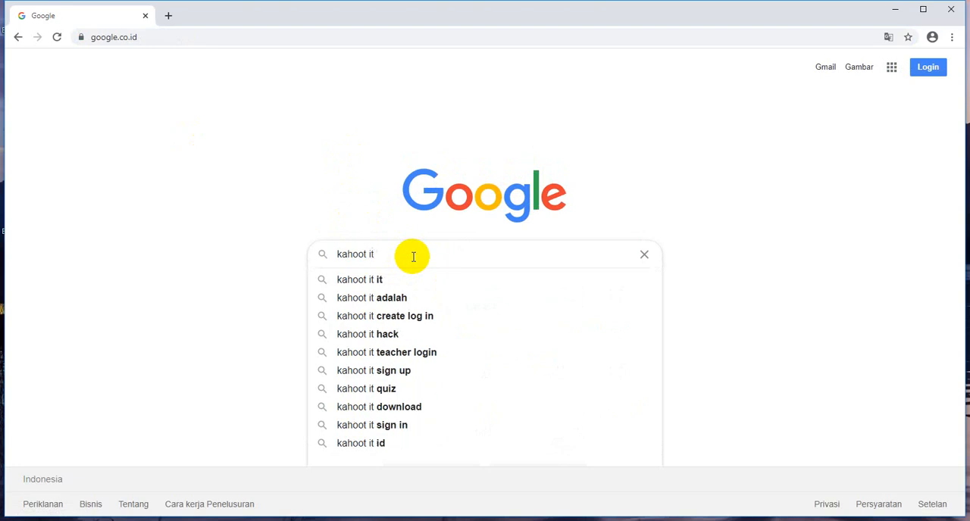
text( sign)
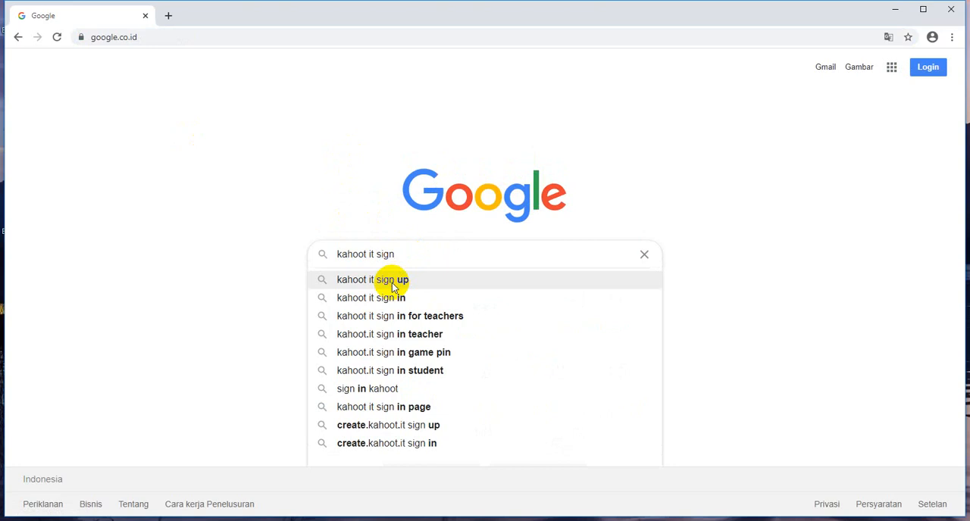
click(392, 279)
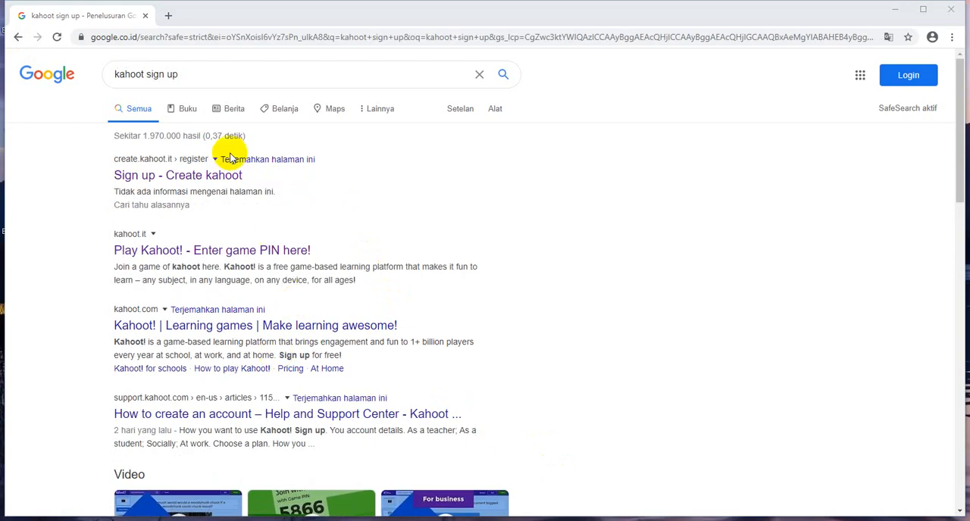
Step: Open Kahoot's "Sign up - Create kahoot" page and register as a teacher with a Google account
click(139, 180)
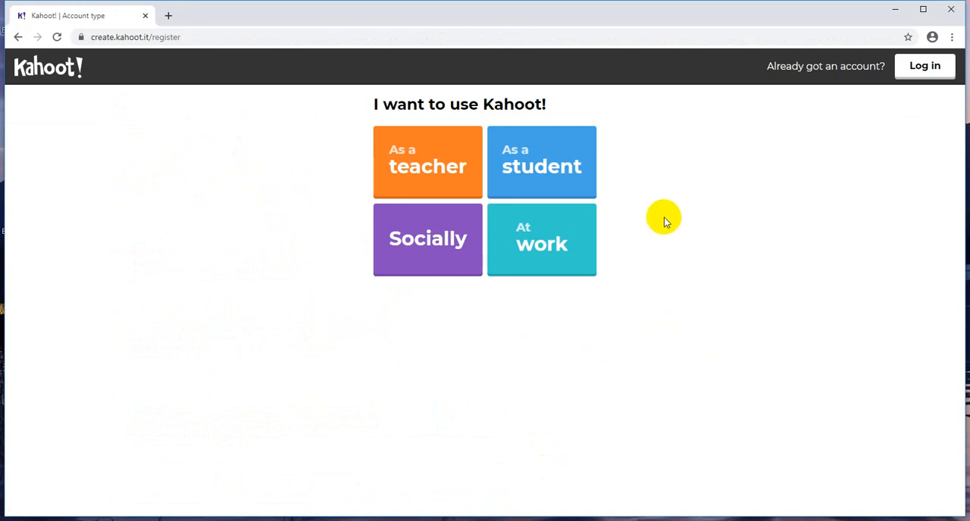
click(463, 166)
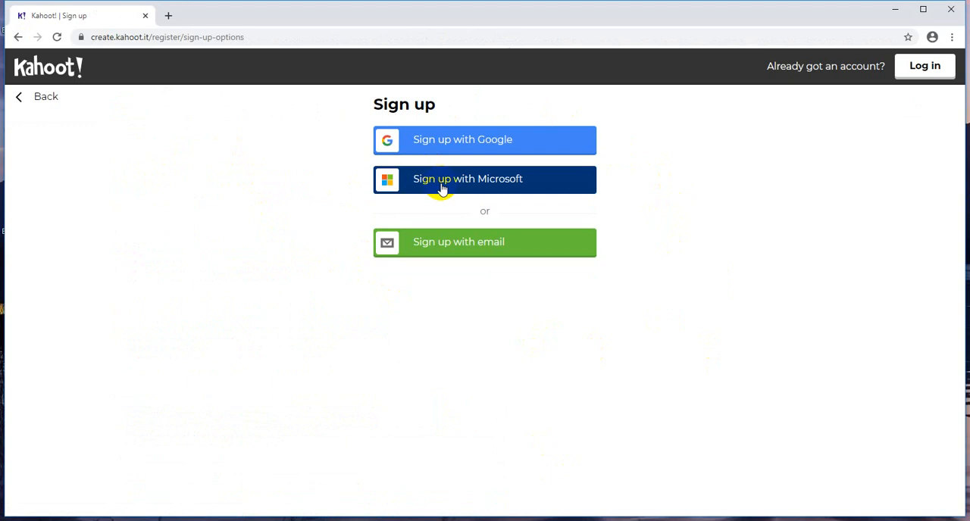
click(478, 150)
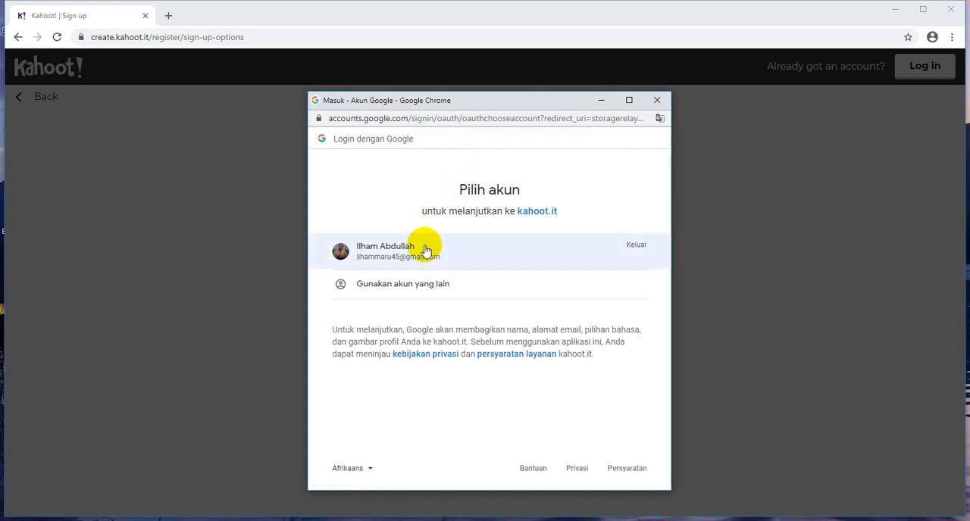
Step: Use a different Google account for the sign-up, entering the account's e-mail address and password
click(402, 285)
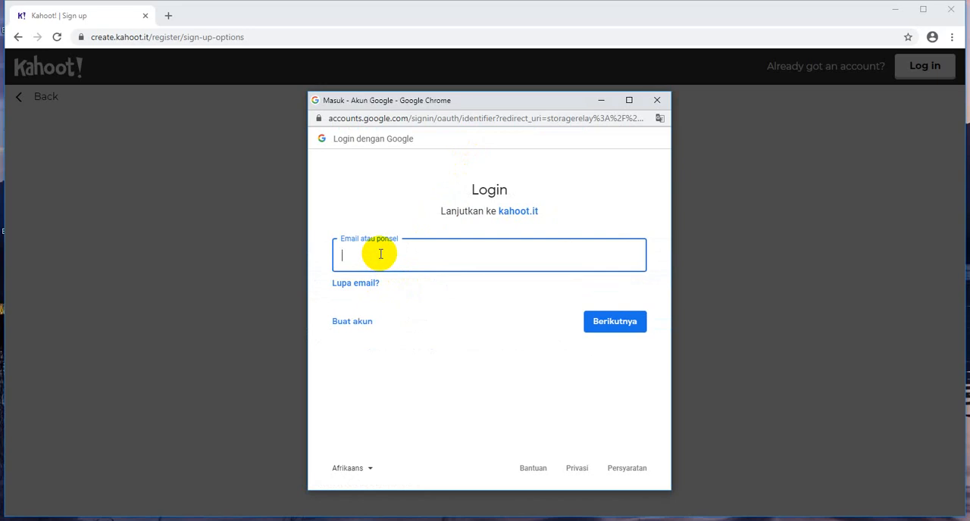
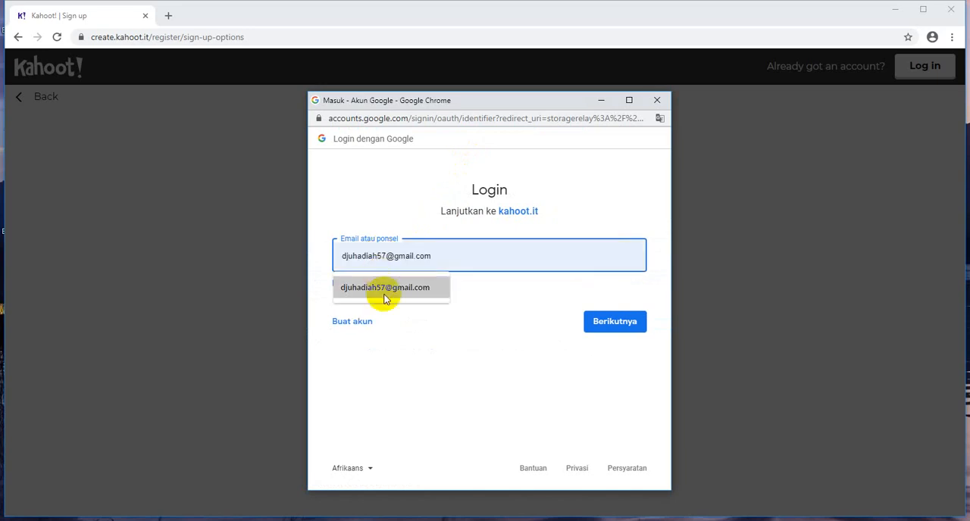
click(381, 292)
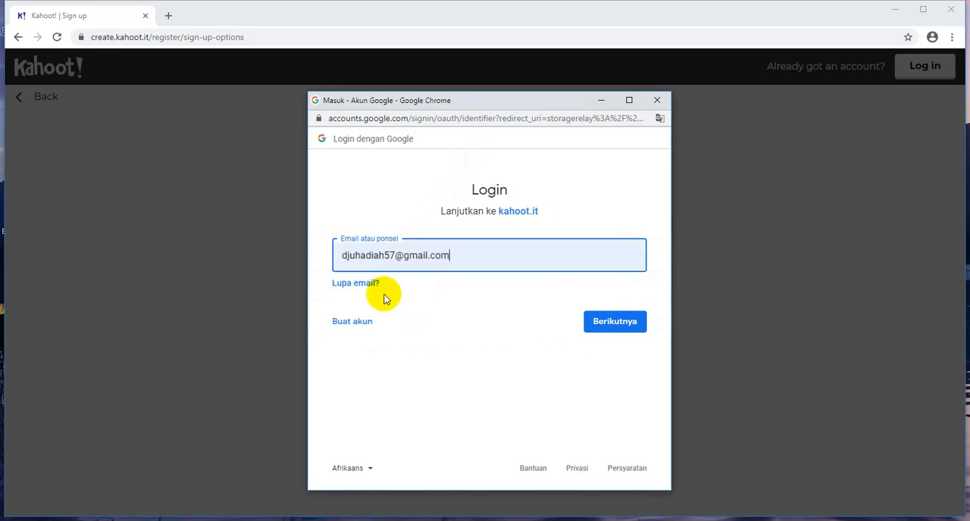
click(607, 326)
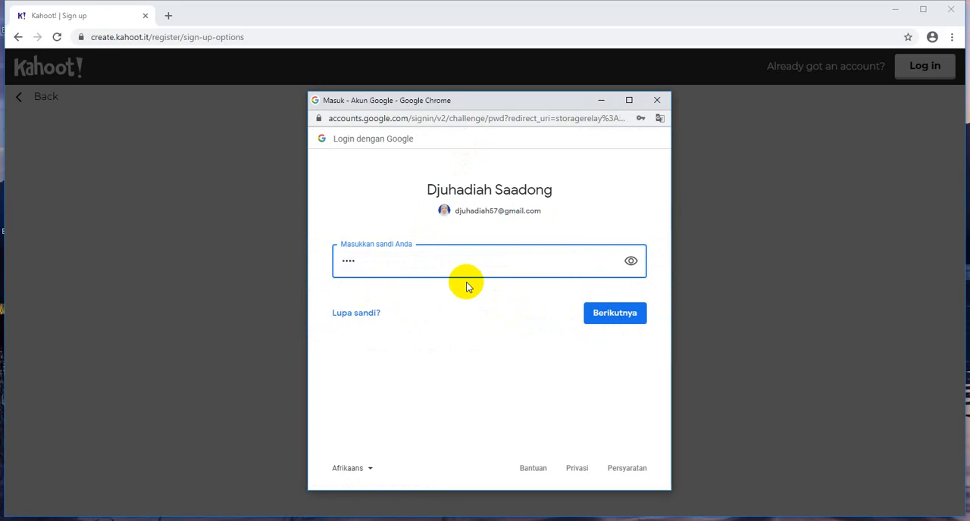
text(•••••••)
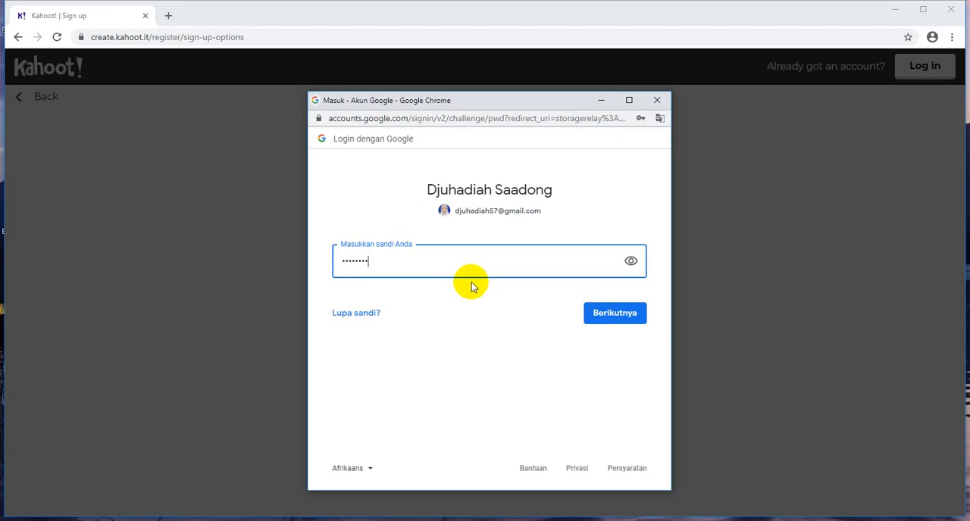
click(623, 322)
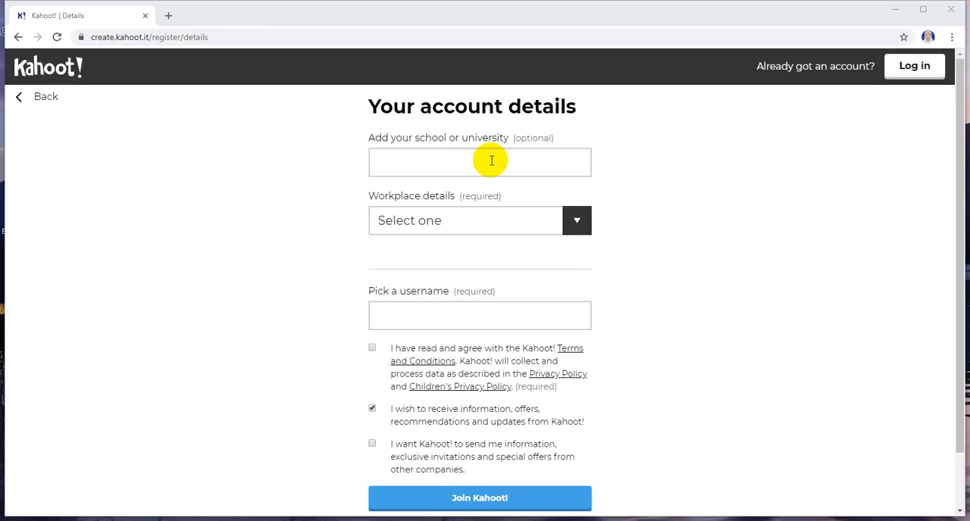
Step: Enter "Poltekkes Makassar" as the school or university and set the workplace details to School
click(491, 161)
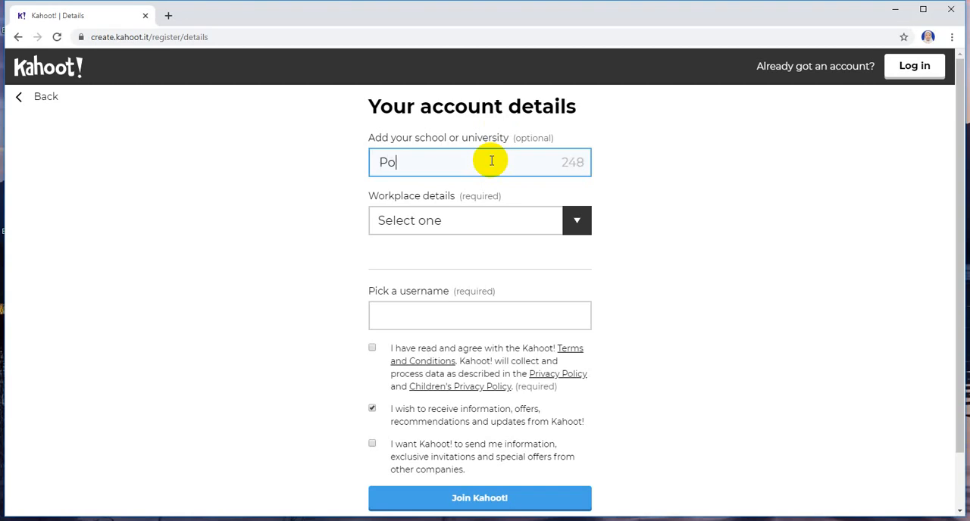
text(Poltekkes)
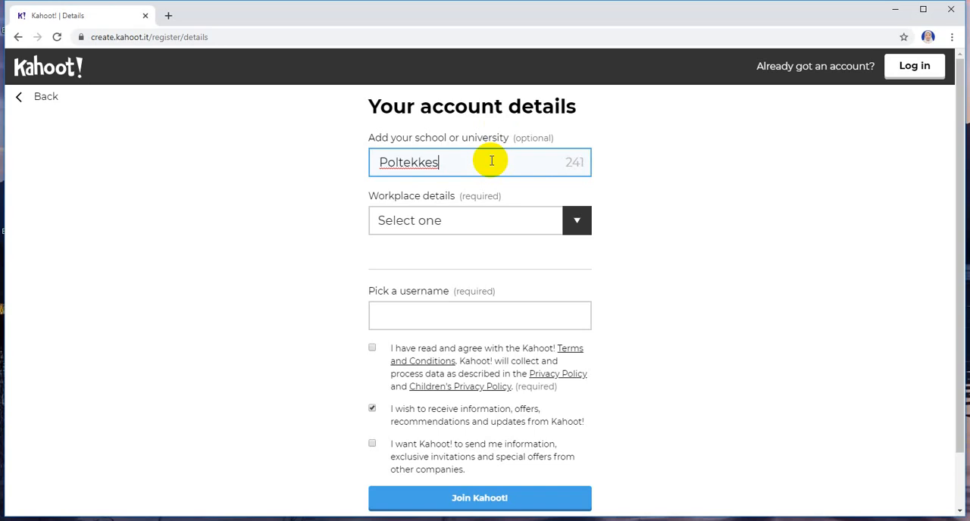
click(577, 220)
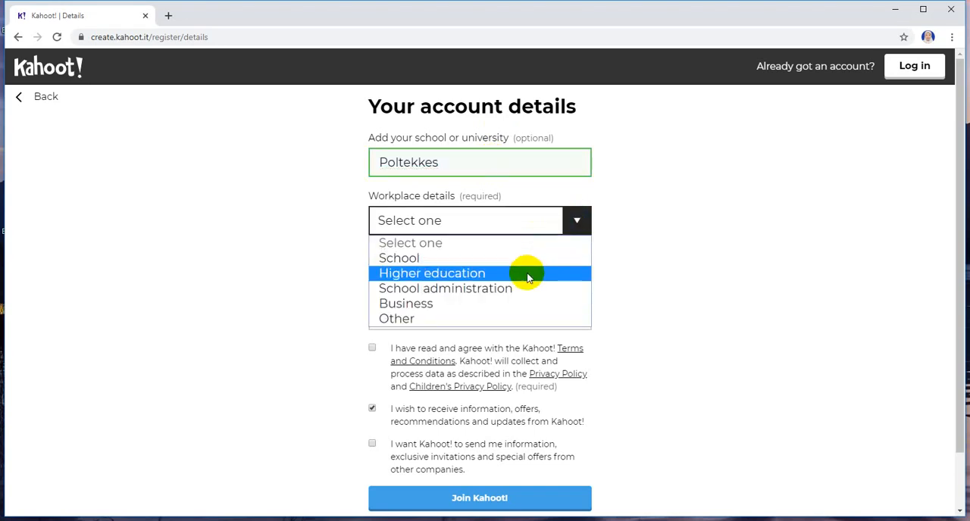
click(430, 267)
click(450, 163)
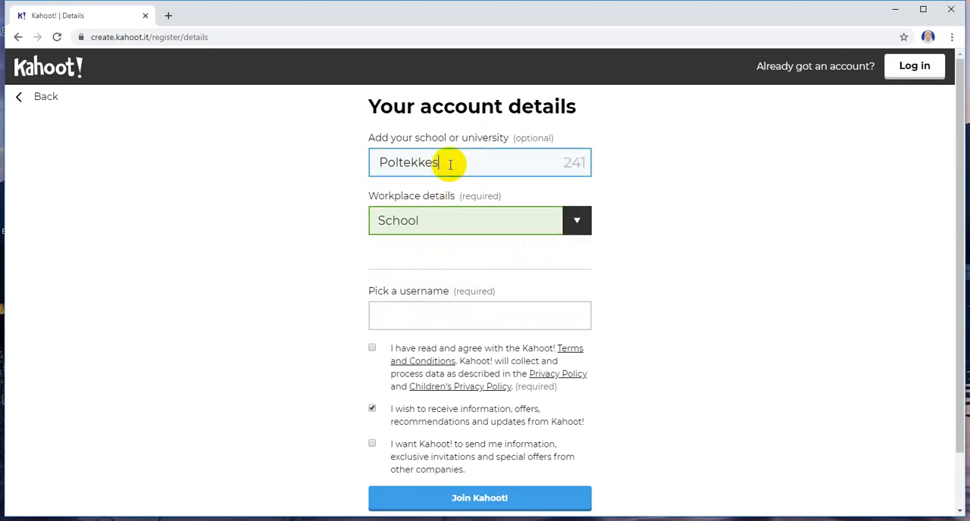
text(M)
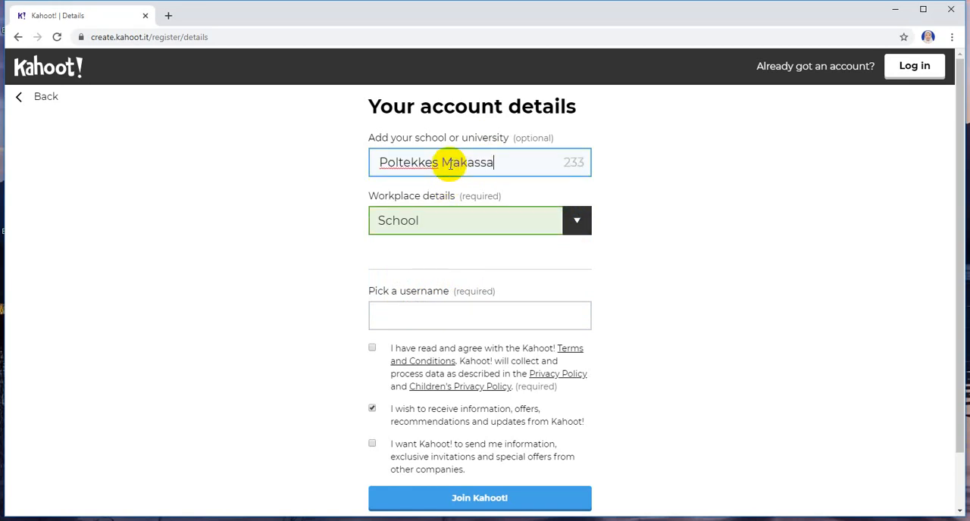
text(akassa)
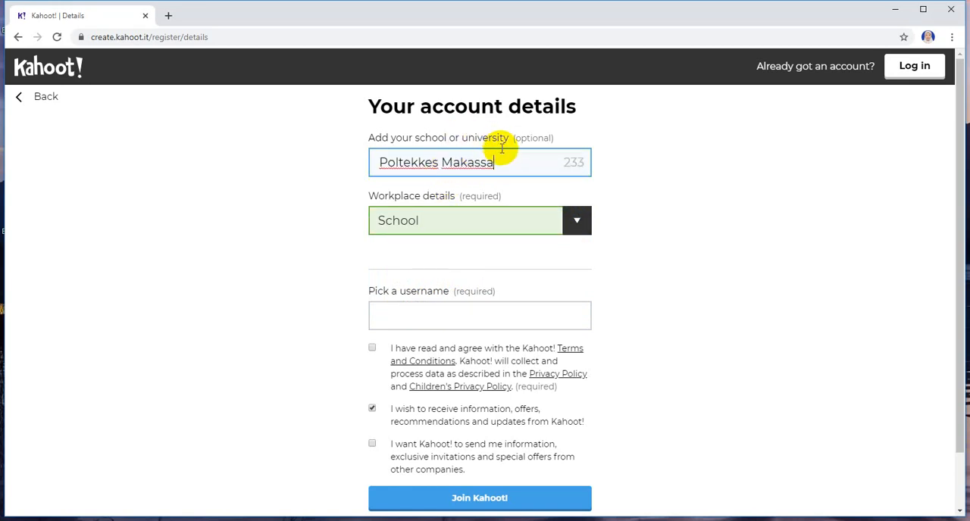
text(r)
Step: Enter a username, accept the terms and conditions, opt out of Kahoot's information and offers, and submit the registration
click(448, 322)
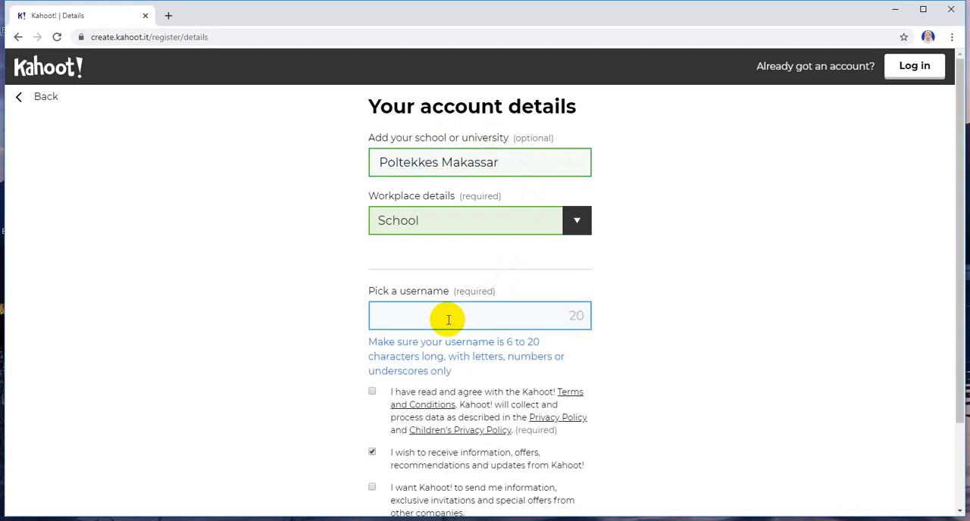
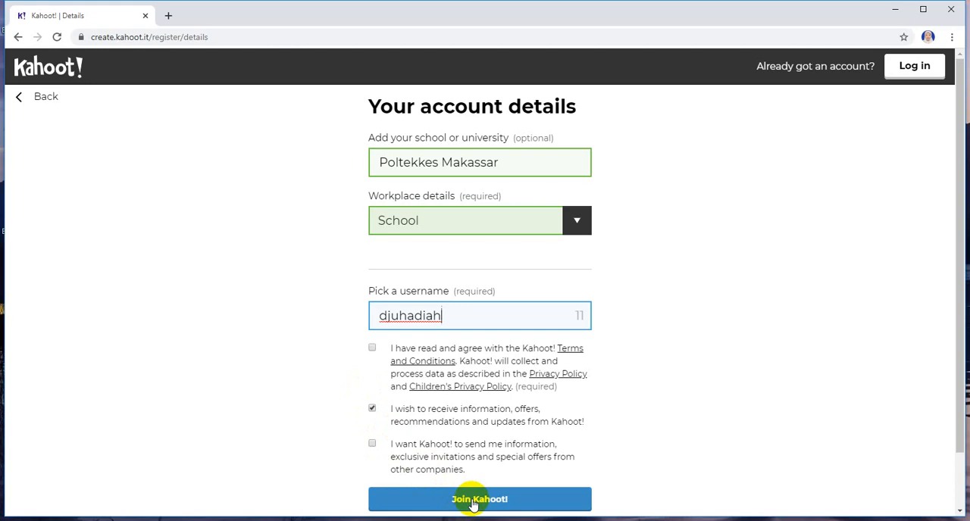
click(372, 347)
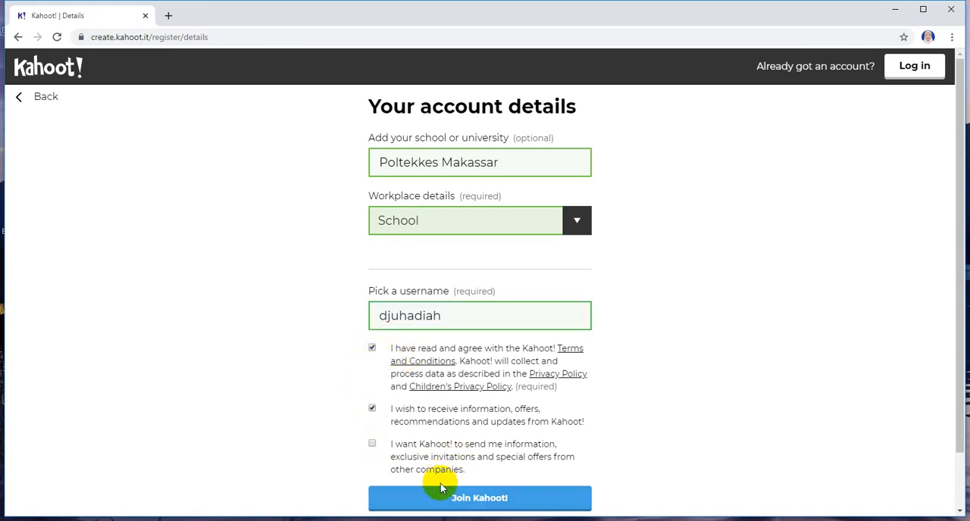
click(372, 409)
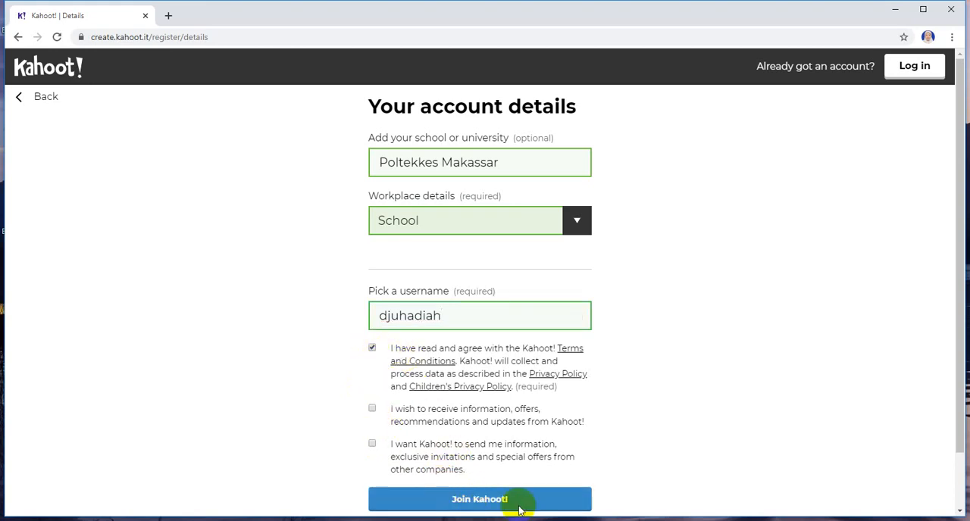
scroll(519, 502, down, 1)
click(459, 436)
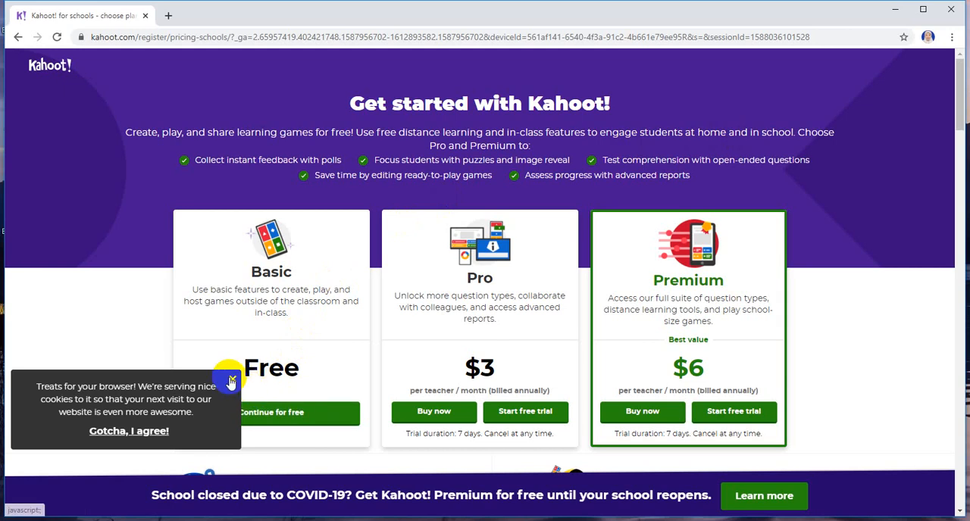
Step: Continue with the free Basic plan and skip the introduction about challenges
click(264, 423)
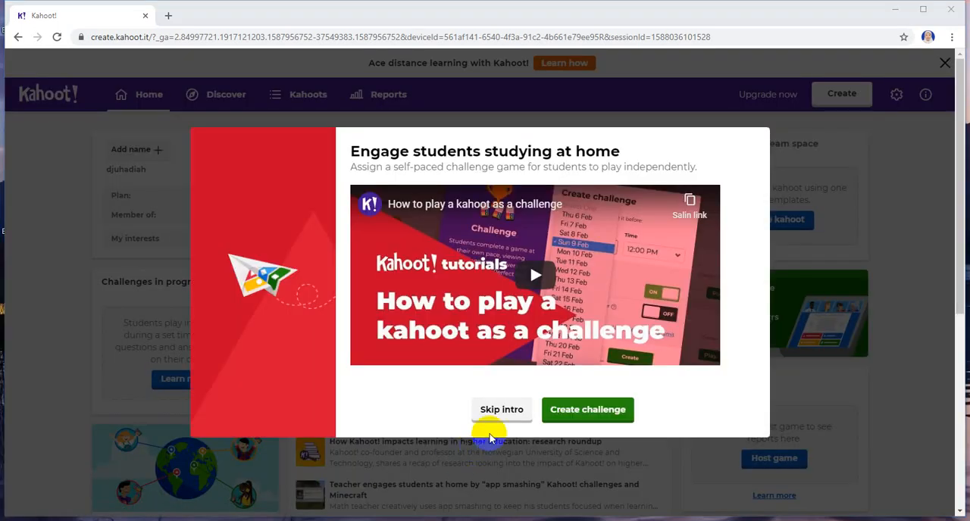
click(501, 410)
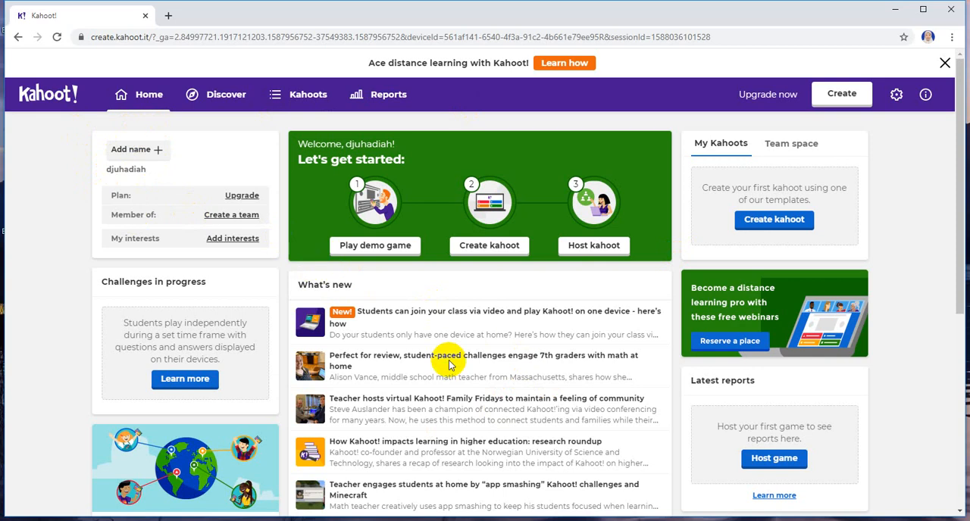
Step: Create a new blank kahoot and select its first quiz question
click(842, 99)
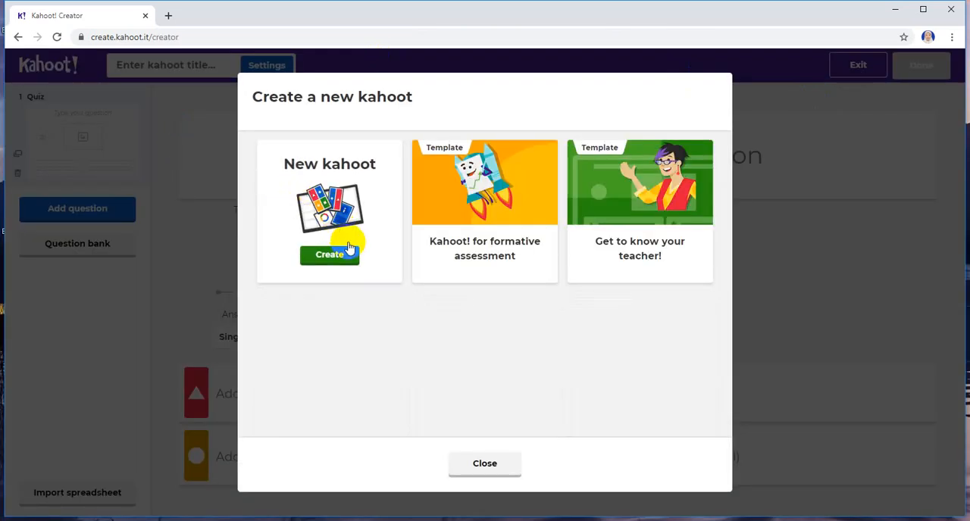
click(342, 259)
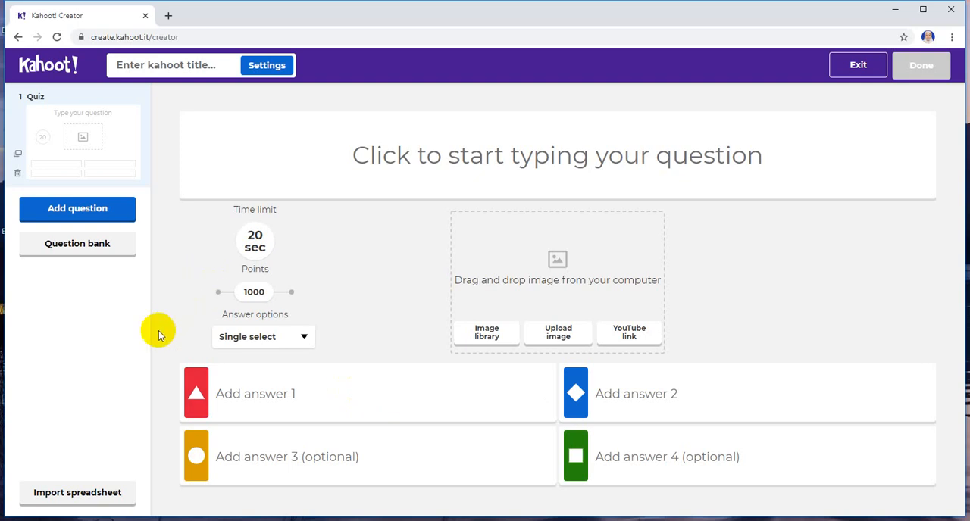
click(94, 148)
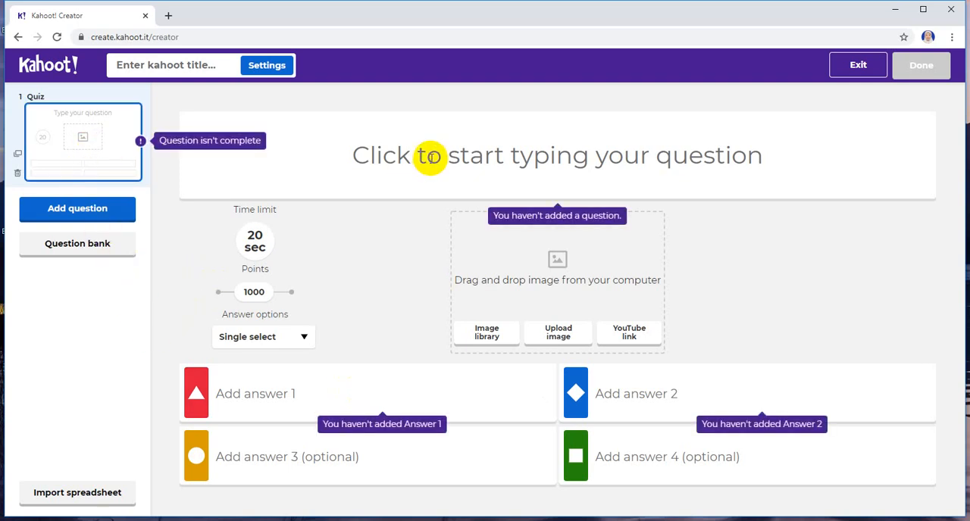
Step: Delete the blank first quiz question from the kahoot
click(15, 177)
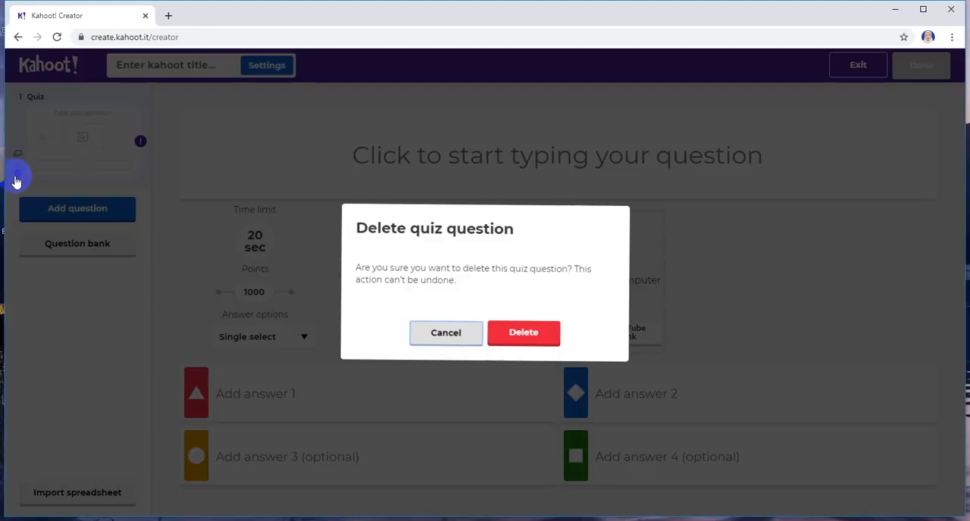
click(500, 342)
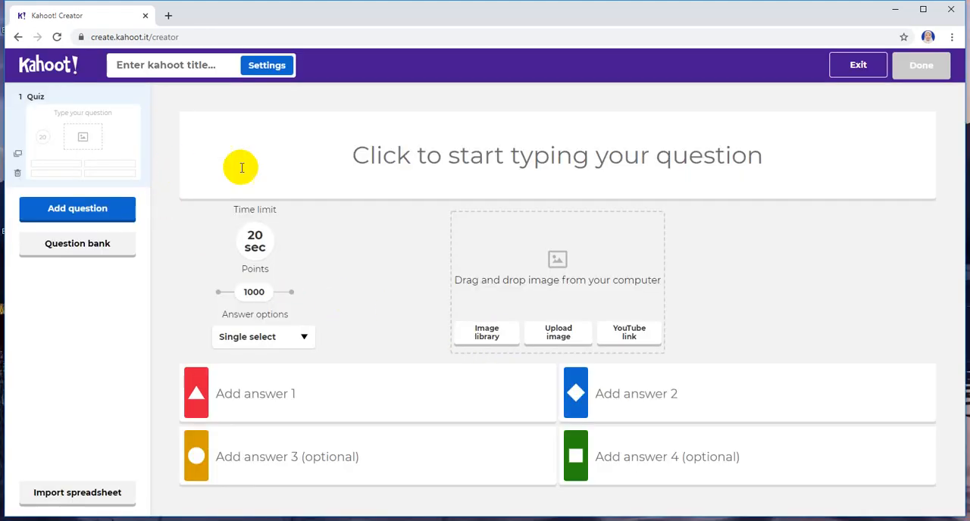
Step: Copy the line 'Keyboard adalah perangkat masukan atau input device' from the question list in Notepad
click(317, 156)
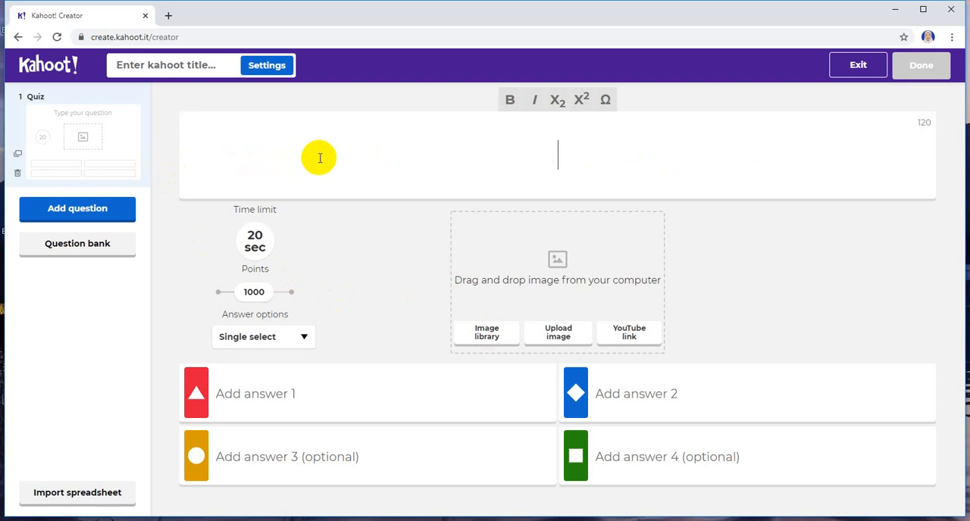
key(alt+Tab)
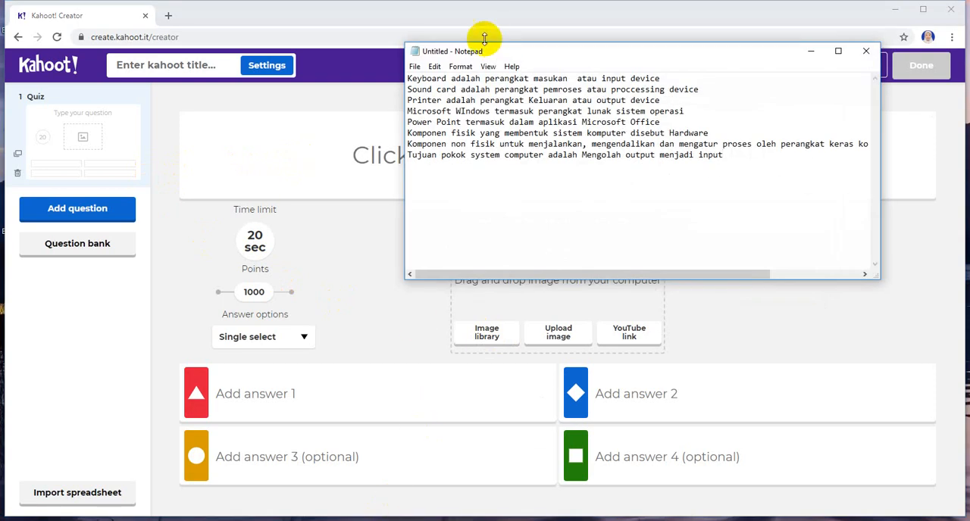
drag(409, 78, 656, 76)
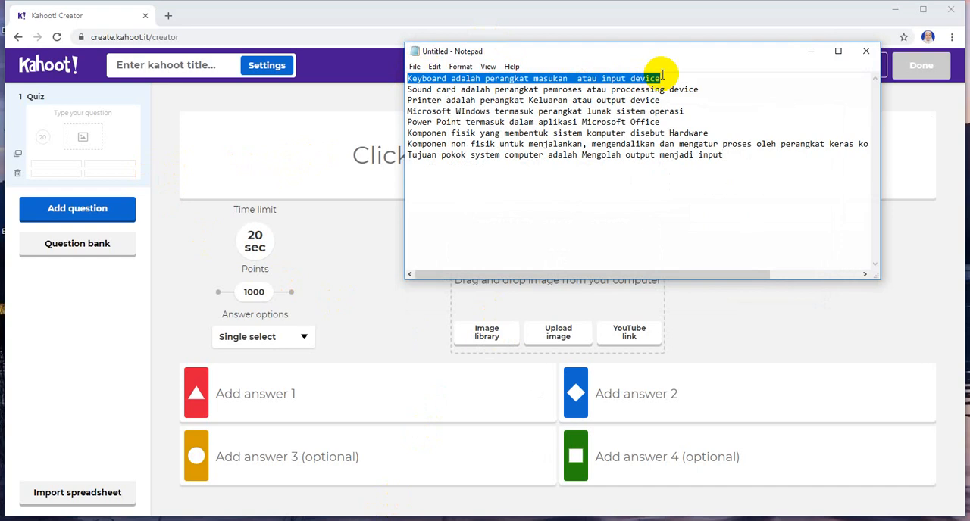
right_click(642, 76)
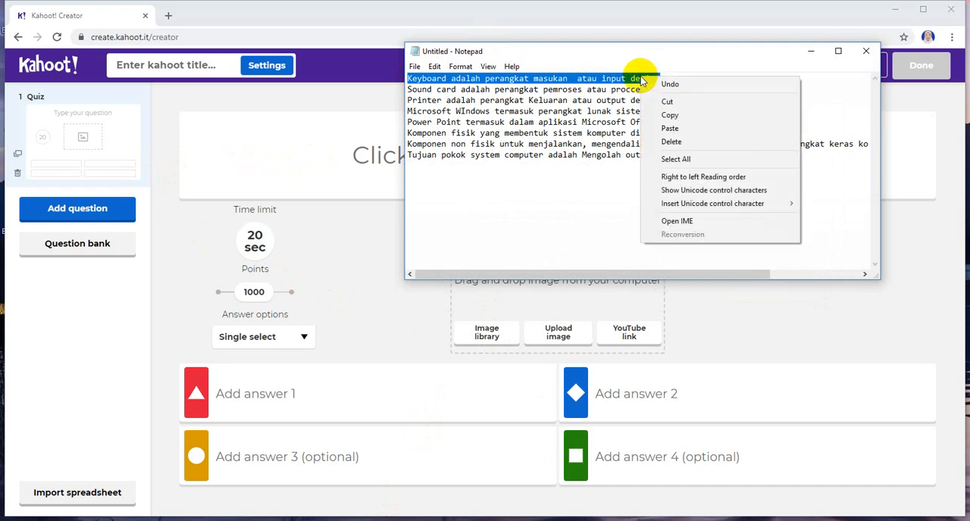
click(660, 115)
Step: Paste the copied keyboard statement as the text of the quiz question in Kahoot
click(393, 157)
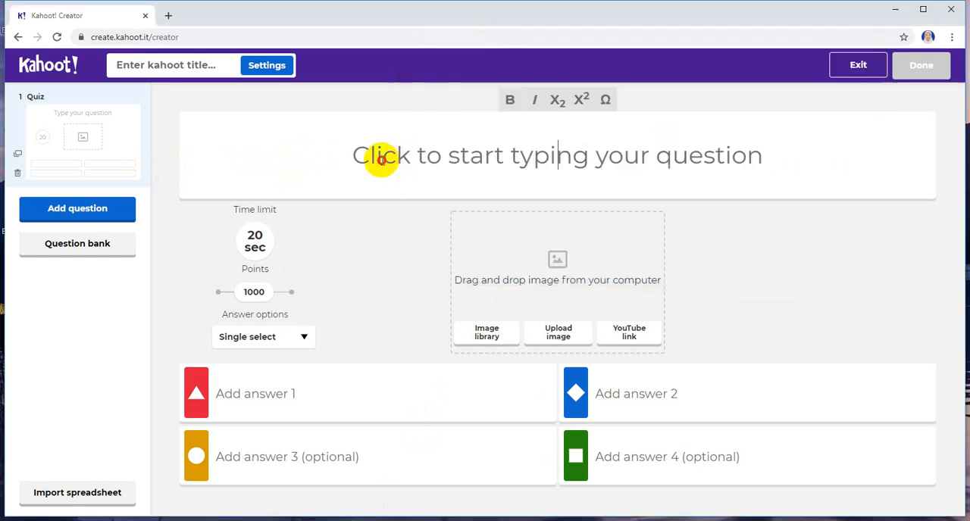
right_click(422, 154)
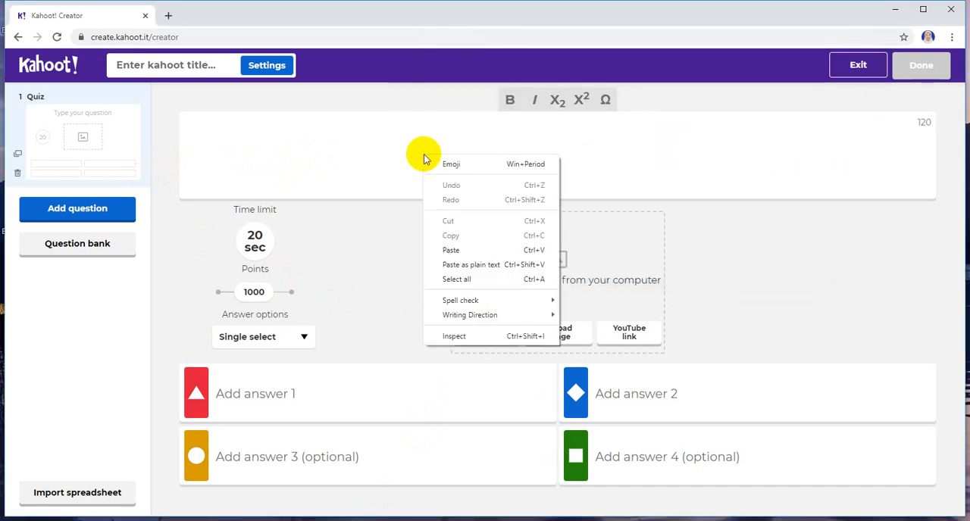
click(466, 249)
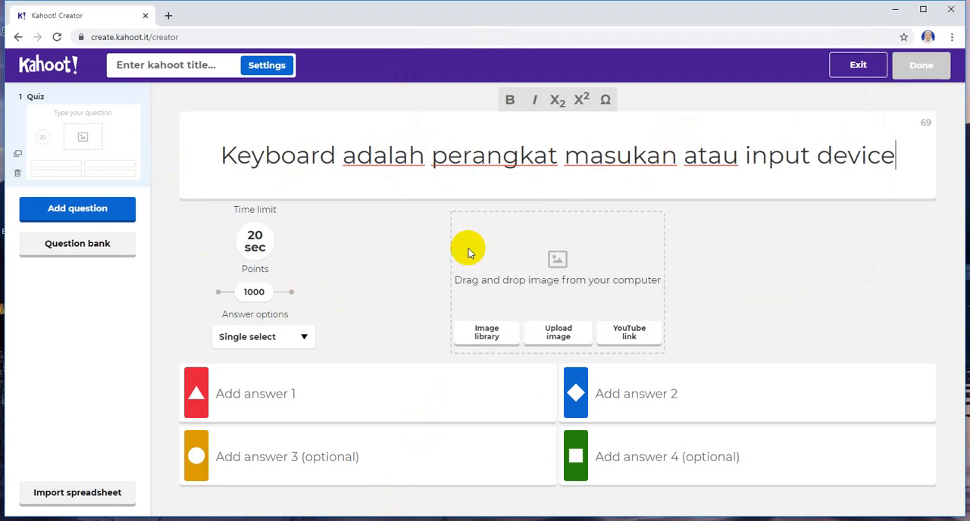
Step: Add a True or false question and delete the multiple-choice quiz question above it
click(96, 215)
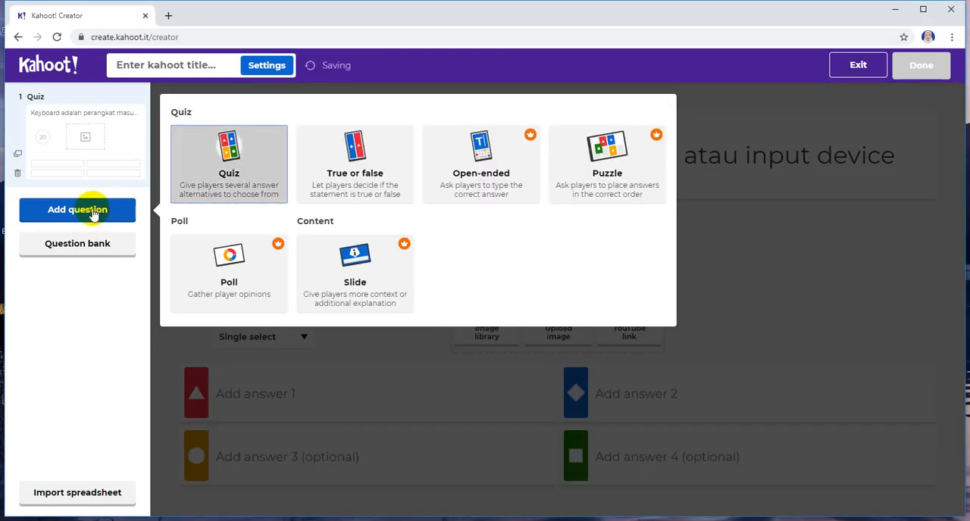
click(358, 167)
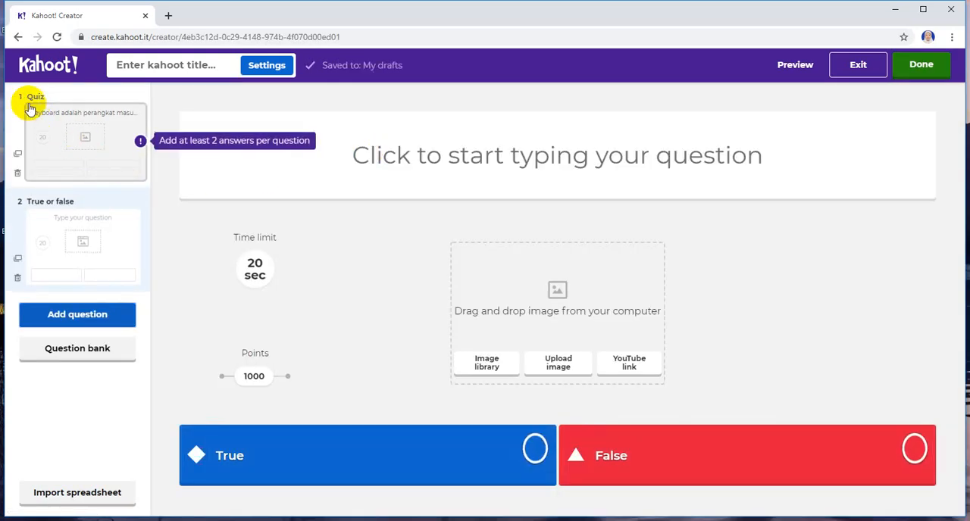
click(17, 175)
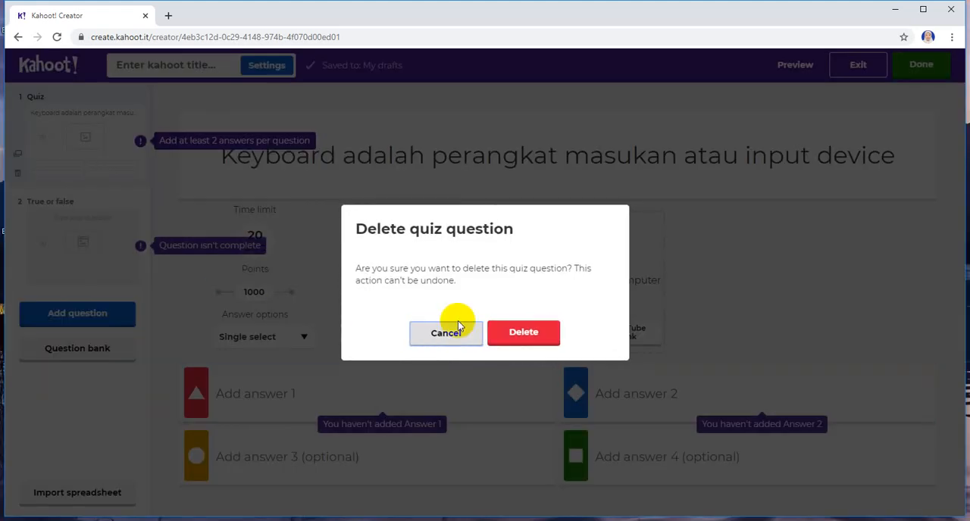
click(500, 335)
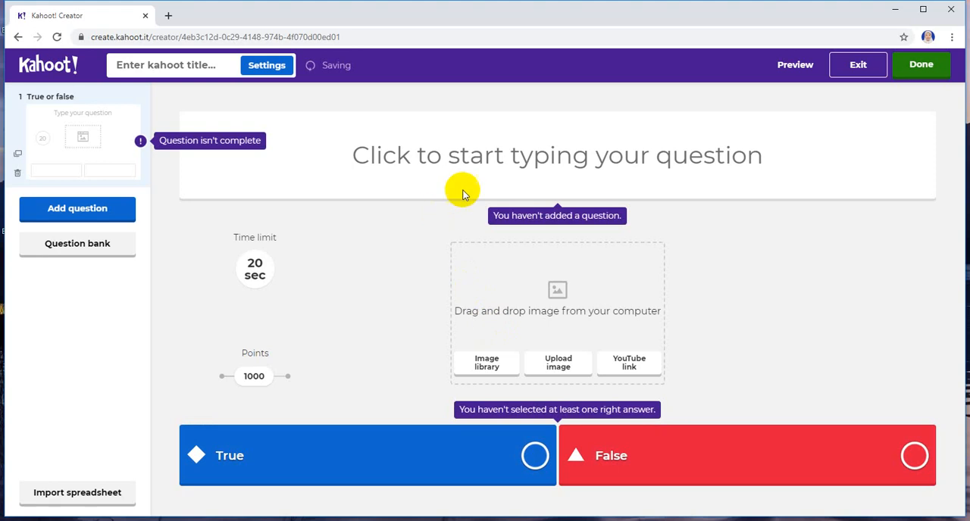
Step: Paste 'Keyboard adalah perangkat masukan atau input device' as the True or false question and mark True as the correct answer
click(470, 167)
right_click(470, 166)
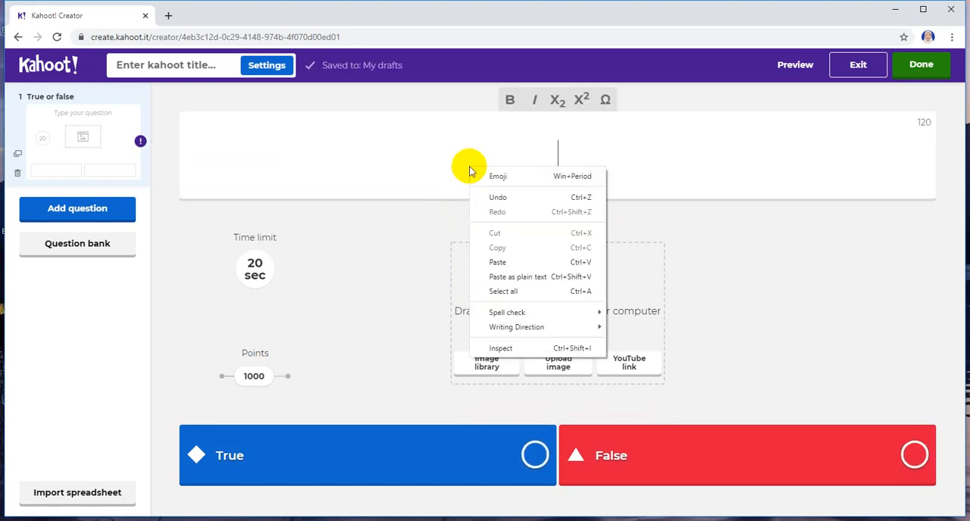
click(497, 262)
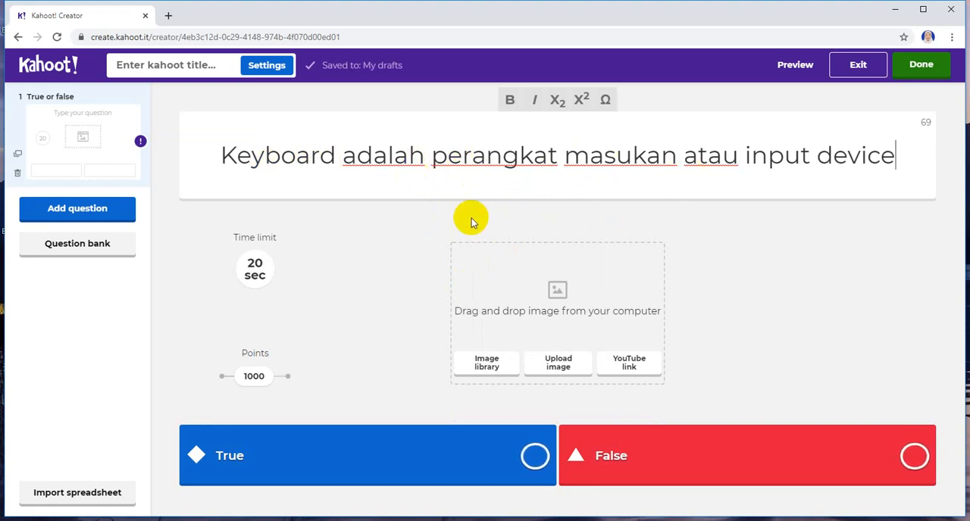
click(535, 458)
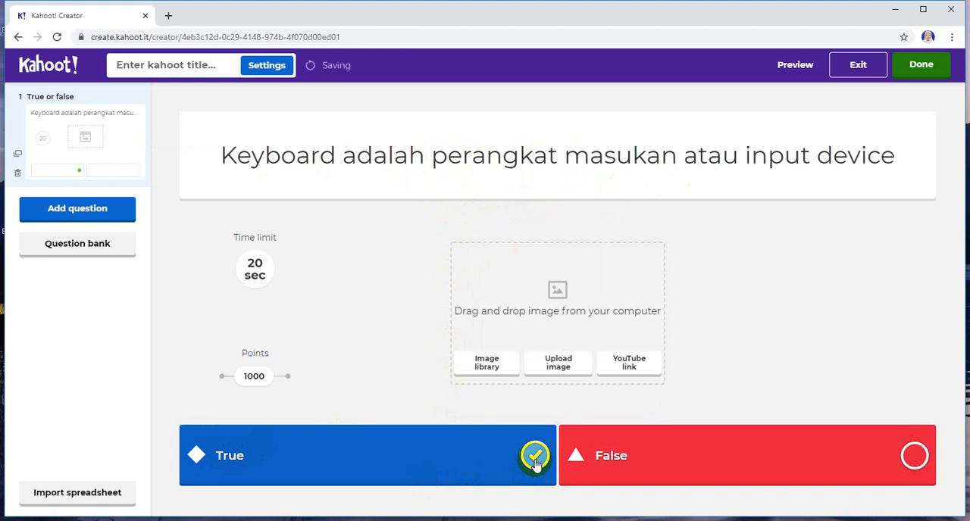
Step: Add a second True or false question and copy 'Sound card adalah perangkat pemroses atau proccessing device' from Notepad
click(97, 217)
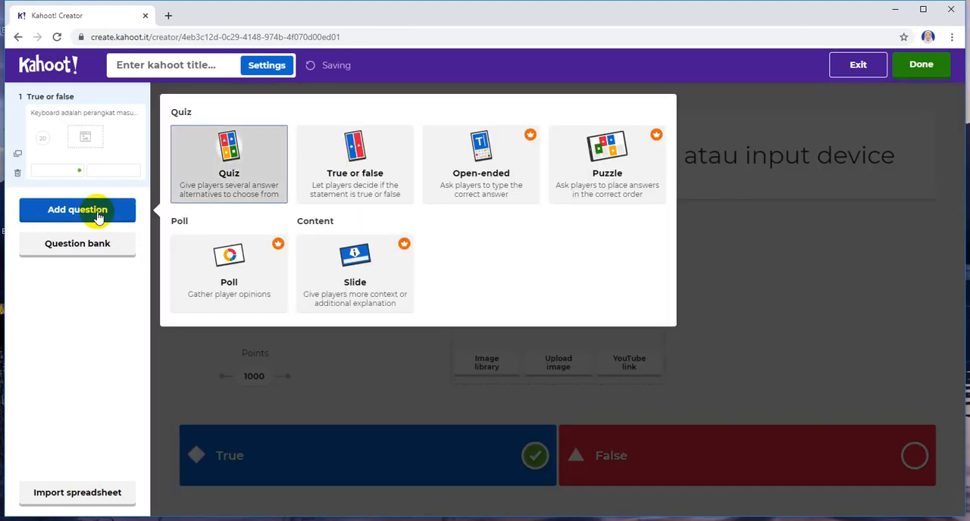
click(362, 164)
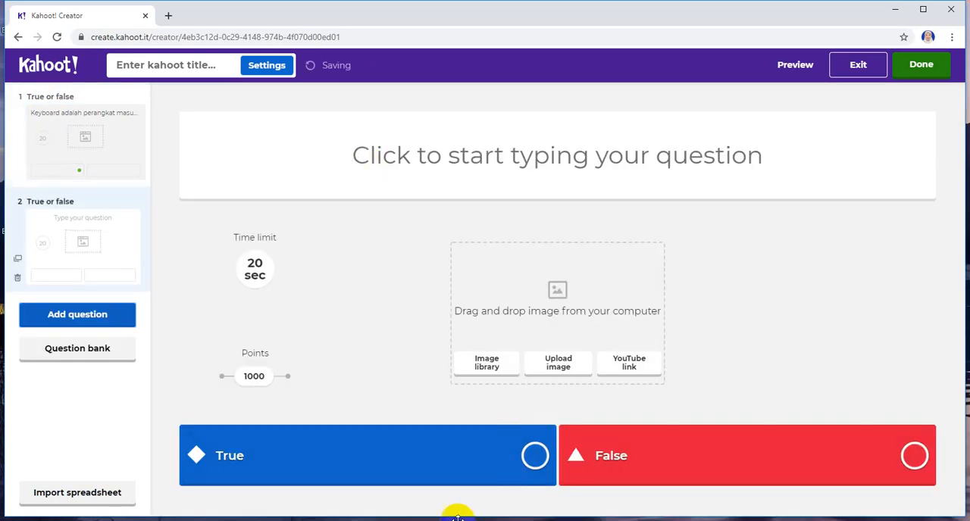
key(alt+Tab)
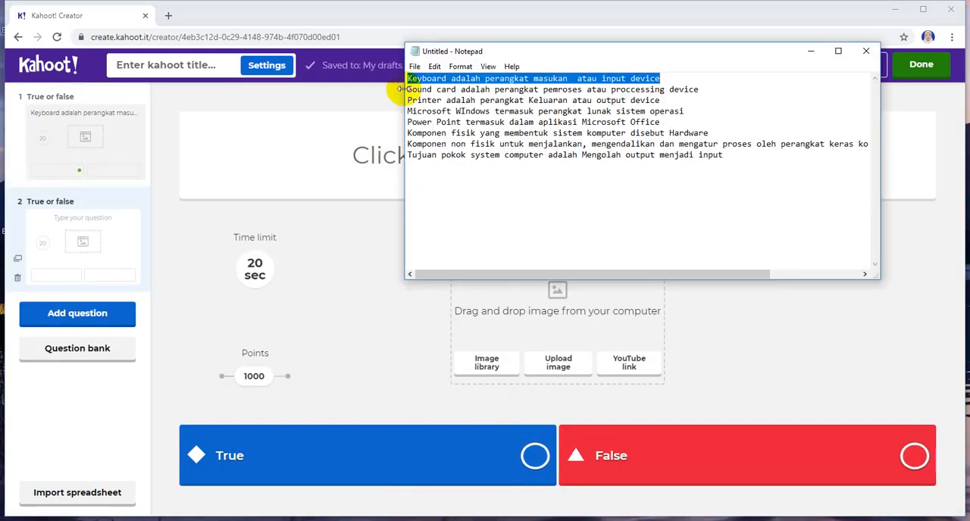
drag(408, 89, 698, 89)
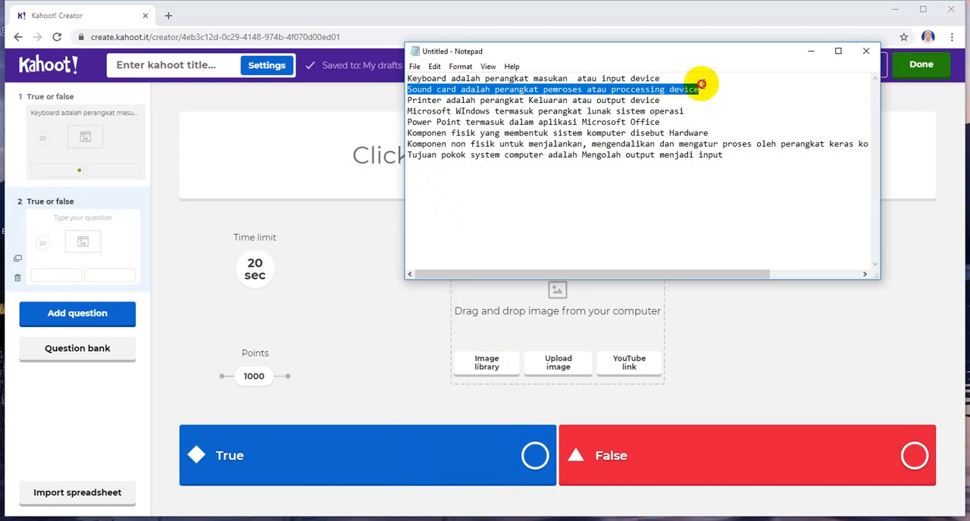
right_click(680, 90)
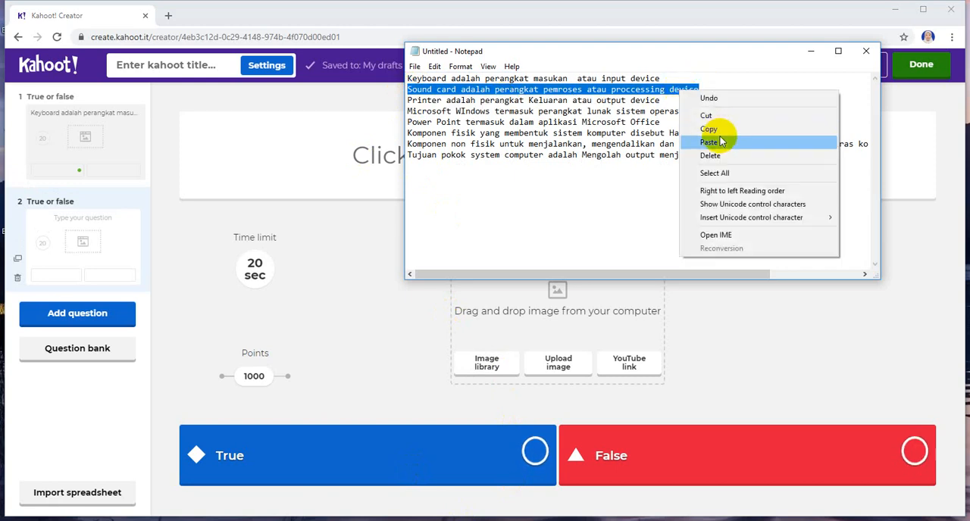
click(712, 130)
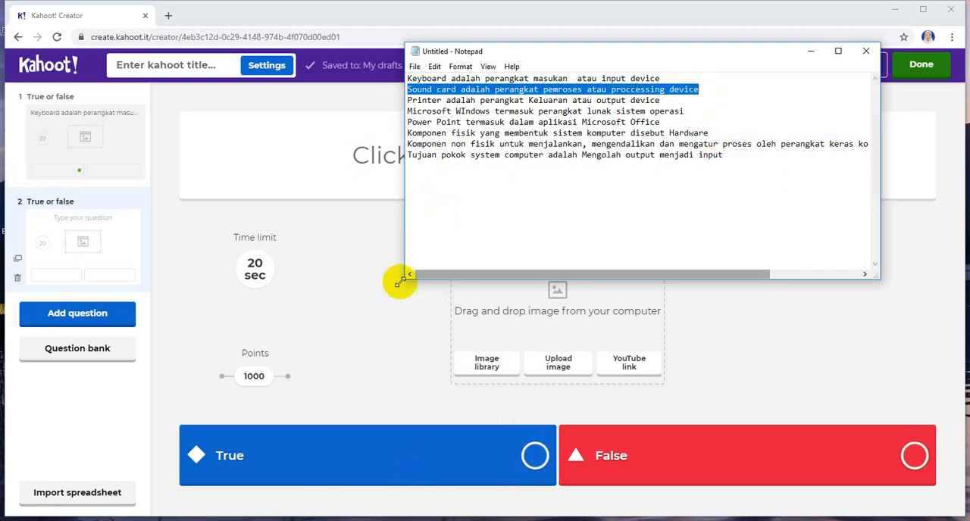
Step: Paste the copied sound card statement as the second Kahoot question and mark False as the correct answer
click(372, 346)
click(483, 157)
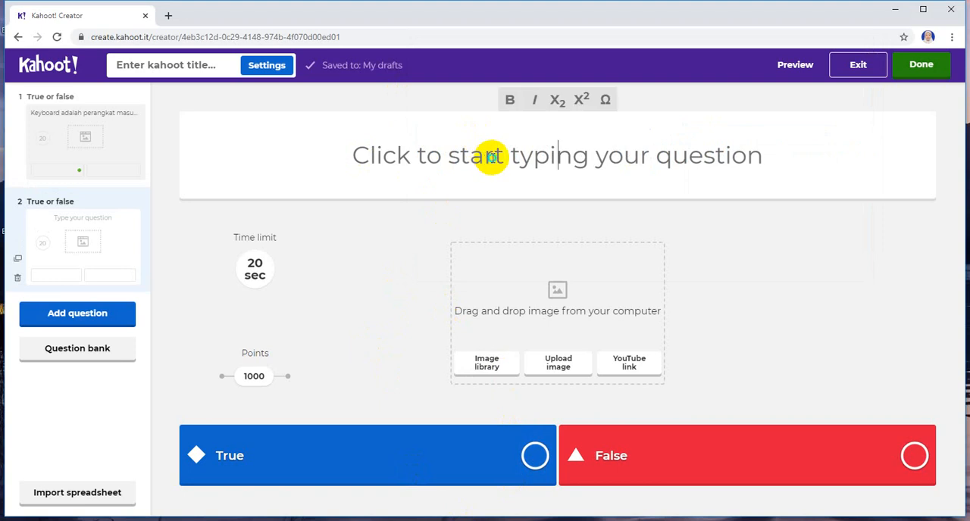
right_click(493, 157)
click(522, 254)
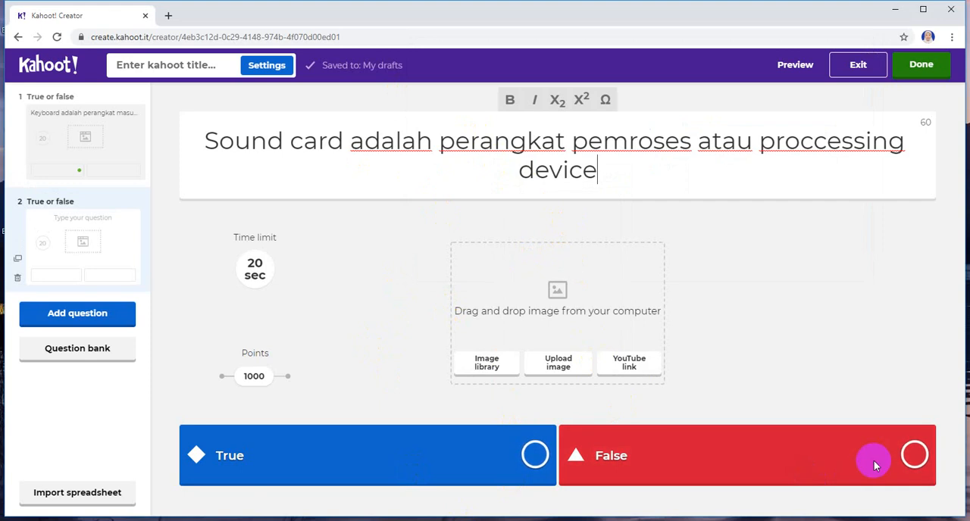
click(914, 457)
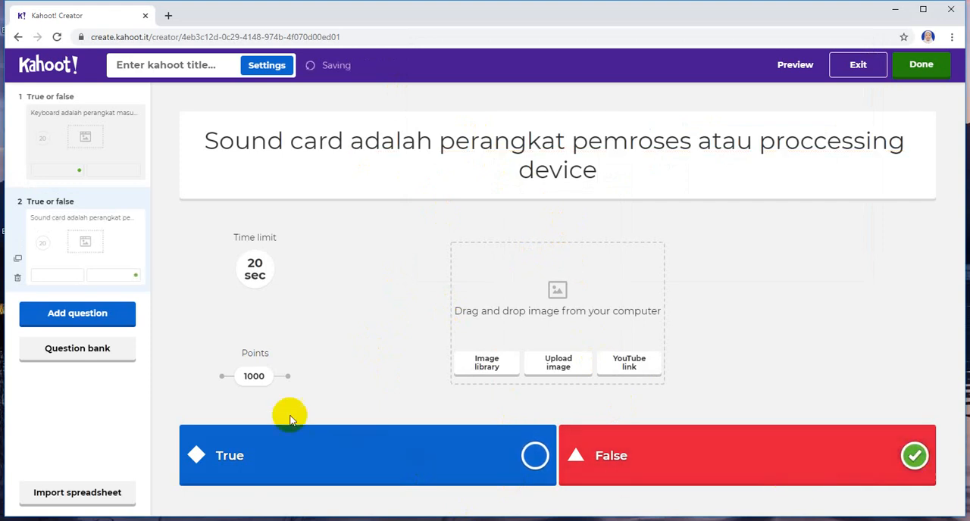
Step: Add a third True or false question and copy 'Printer adalah perangkat Keluaran atau output device' from Notepad
click(88, 321)
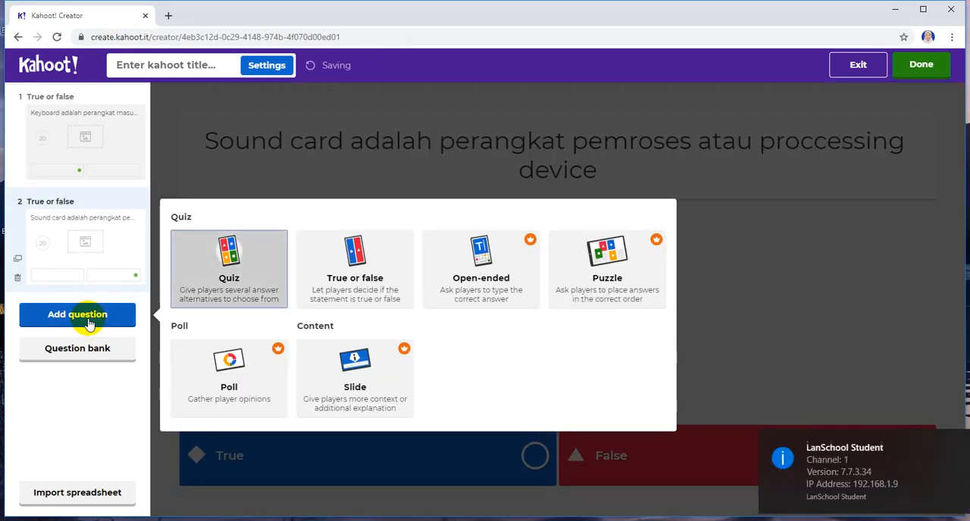
click(949, 441)
click(366, 279)
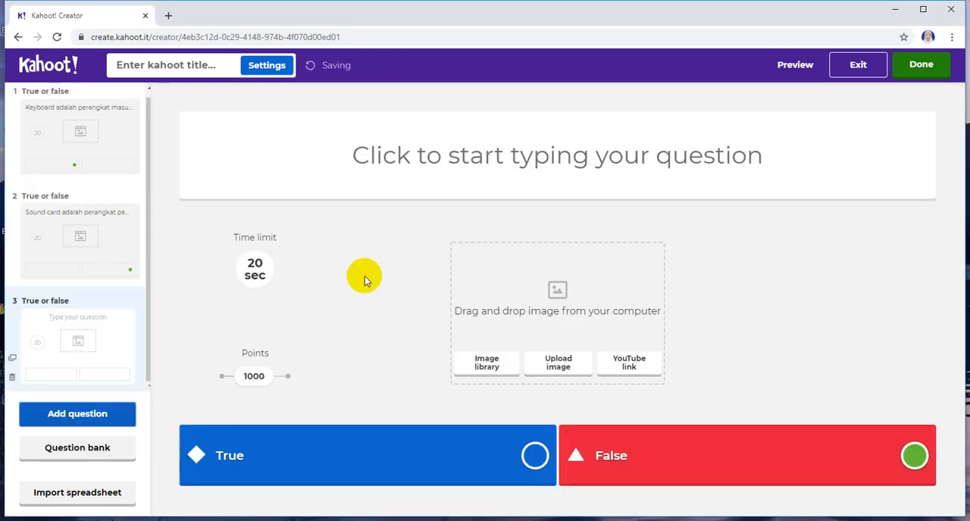
key(alt+Tab)
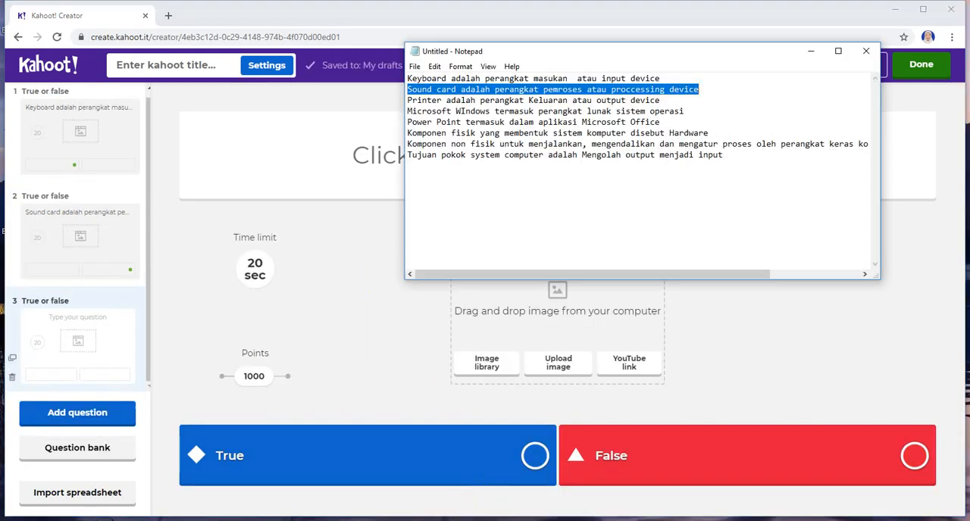
click(407, 100)
drag(407, 100, 664, 99)
right_click(649, 103)
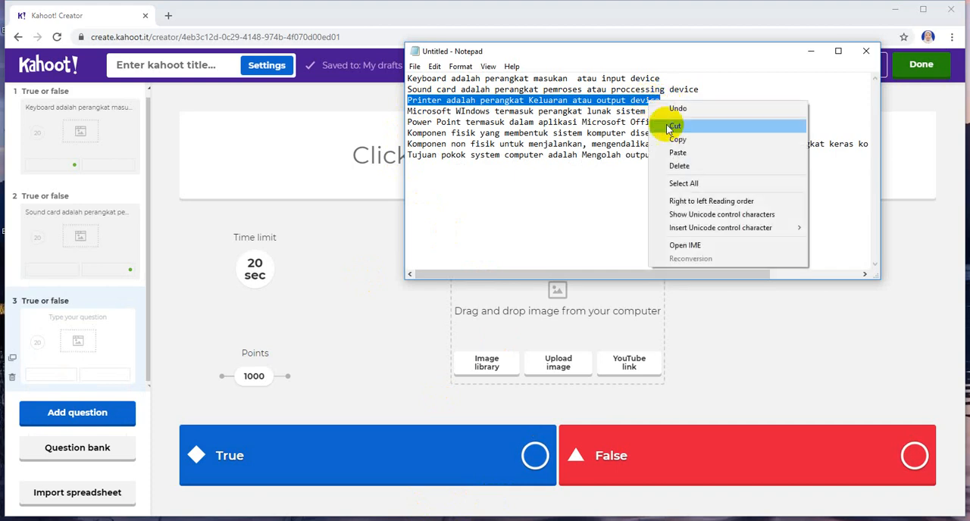
click(675, 140)
Step: Paste the copied printer statement as the third Kahoot question and mark True as the correct answer
click(379, 168)
right_click(459, 157)
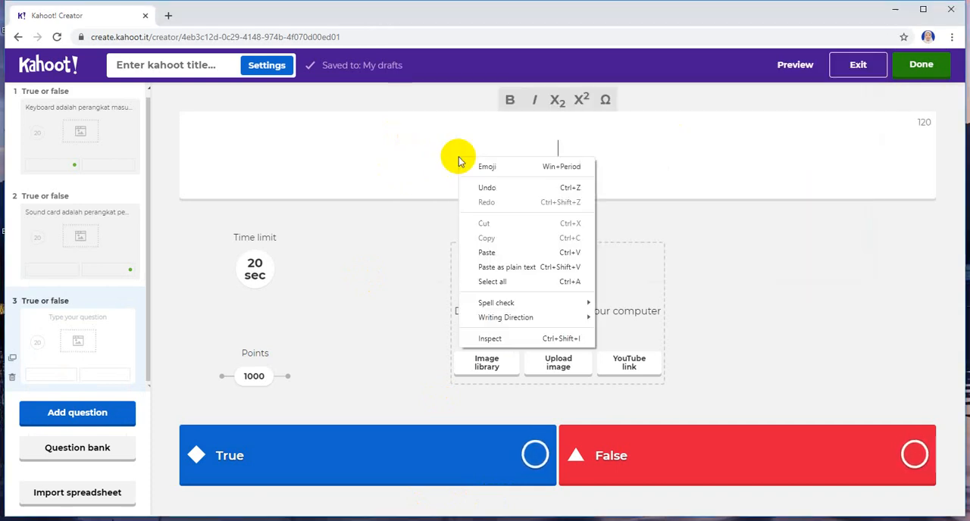
click(511, 253)
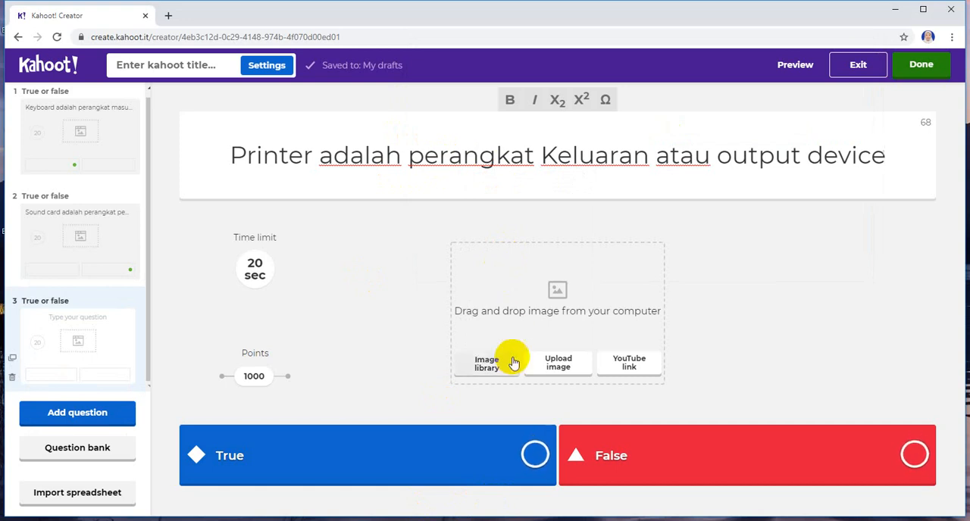
click(535, 455)
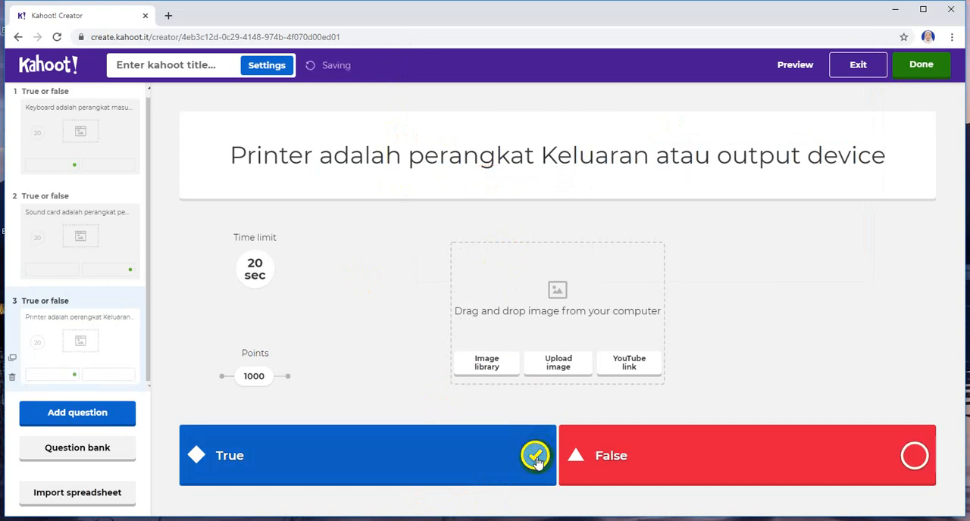
Step: Add a fourth True or false question and copy 'Microsoft WIndows termasuk perangkat lunak sistem operasi' from Notepad
click(82, 419)
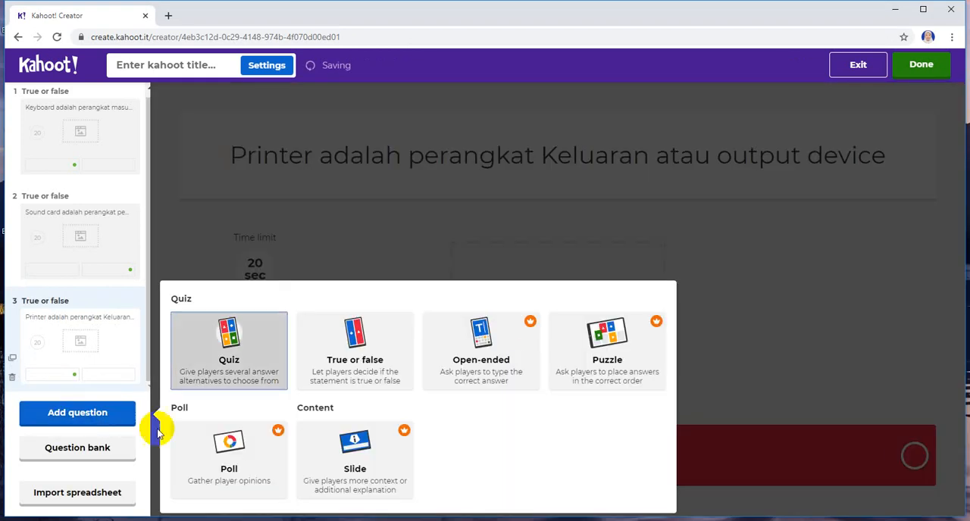
click(349, 364)
key(alt+Tab)
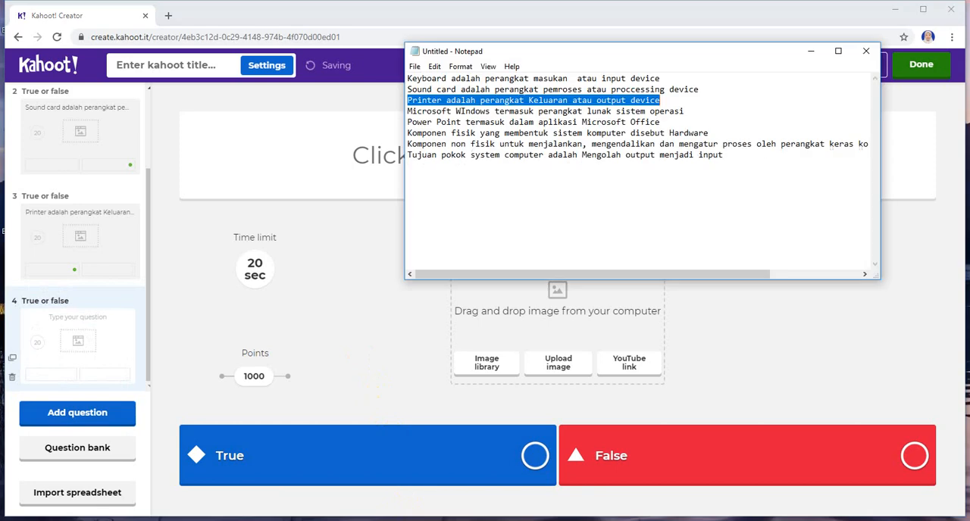
drag(408, 111, 698, 112)
right_click(677, 106)
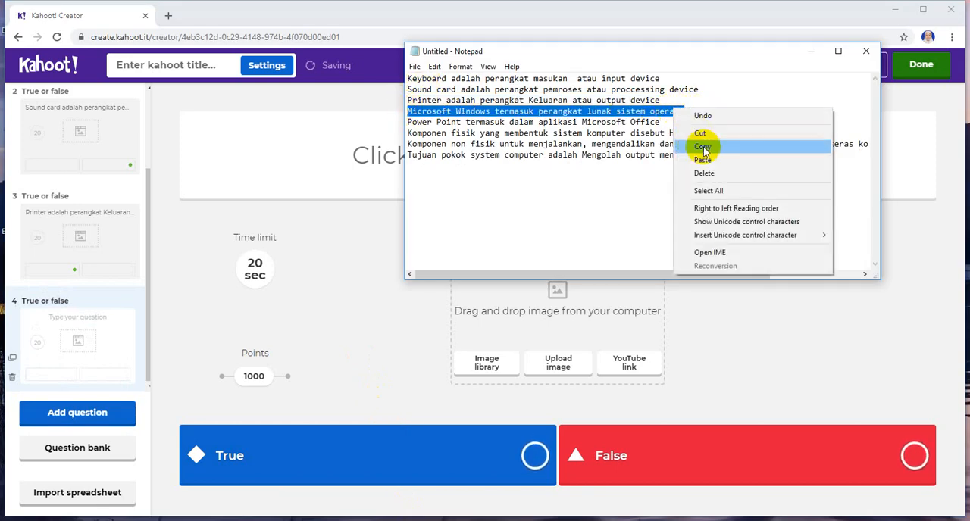
click(701, 145)
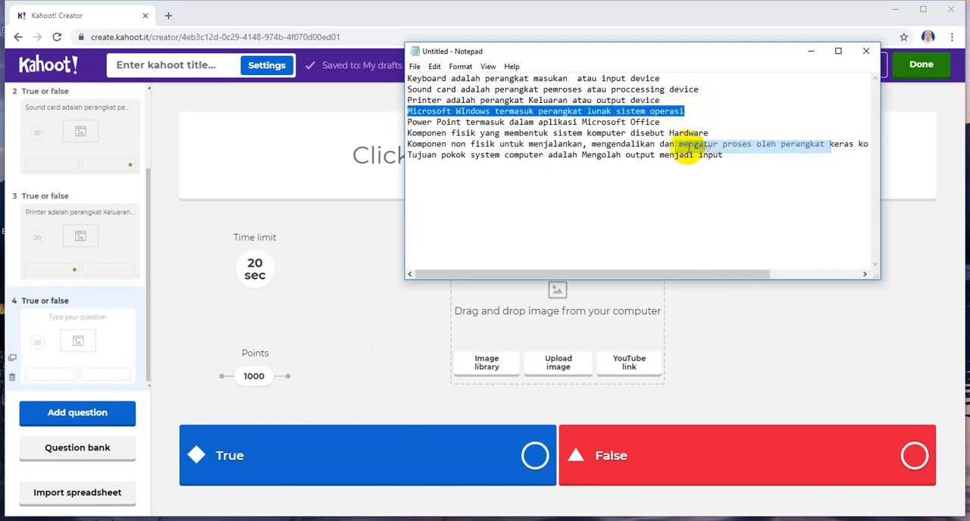
Step: Paste the copied Microsoft WIndows statement as the fourth Kahoot question and mark True as the correct answer
click(380, 166)
right_click(436, 157)
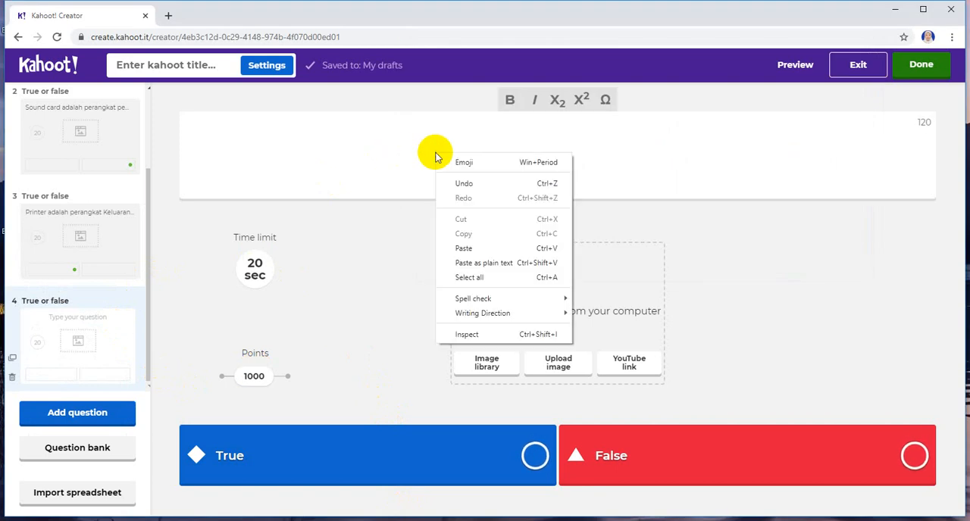
click(471, 249)
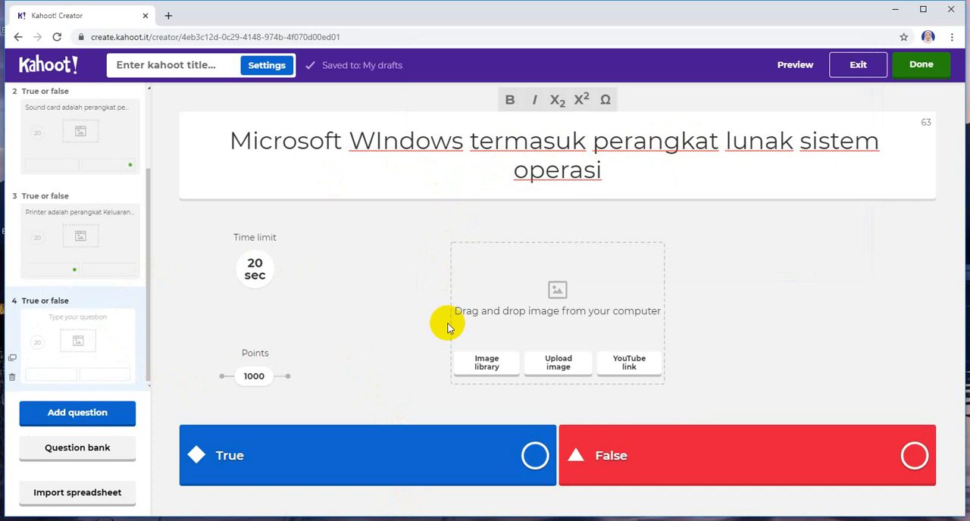
click(531, 457)
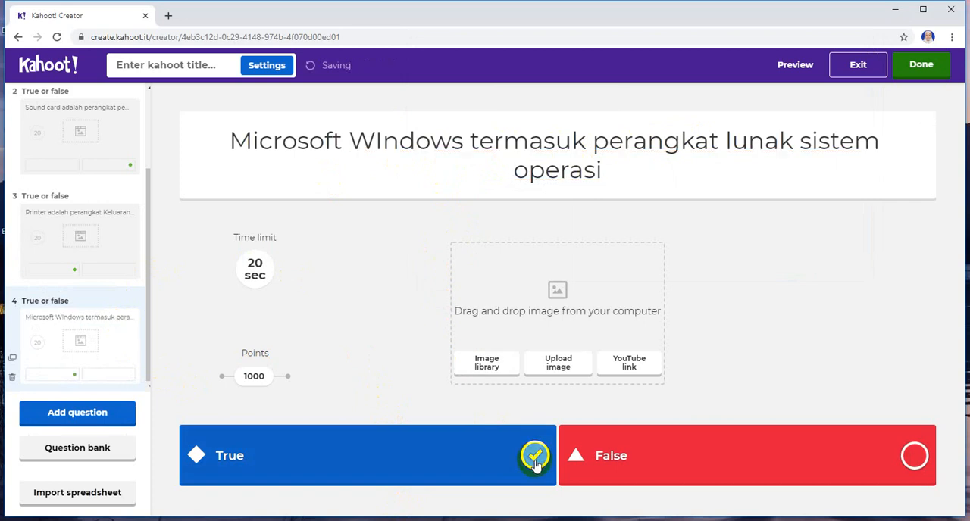
Step: Add a fifth True or false question and copy 'Power Point termasuk dalam aplikasi Microsoft Office' from Notepad
click(84, 420)
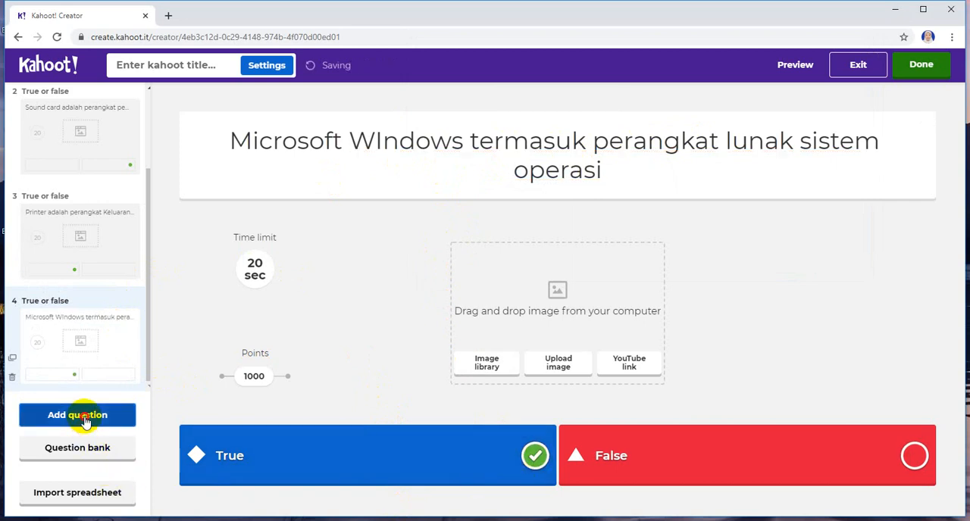
click(370, 337)
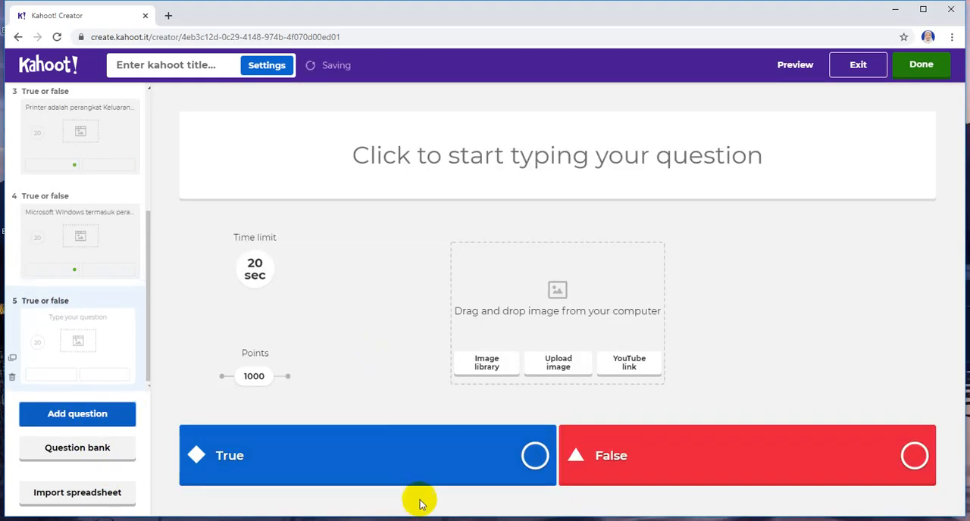
key(alt+Tab)
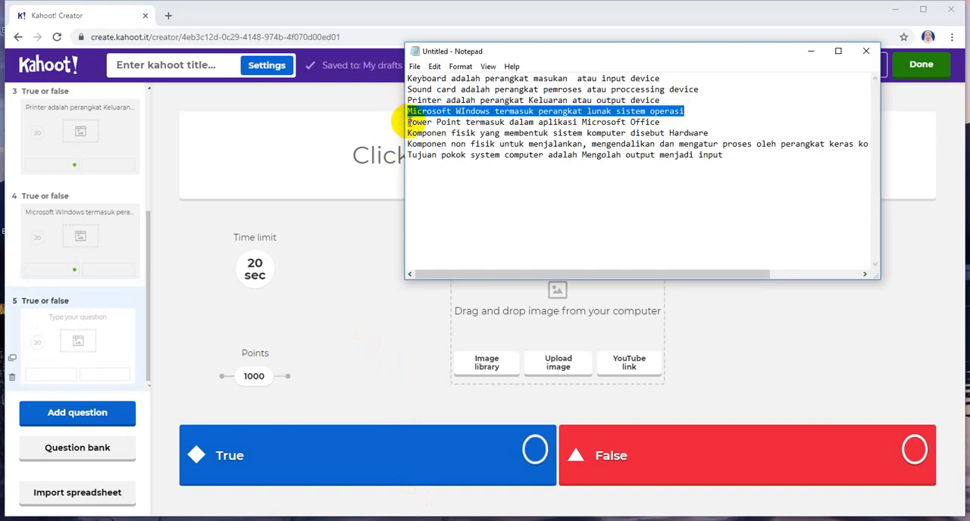
drag(402, 123, 674, 121)
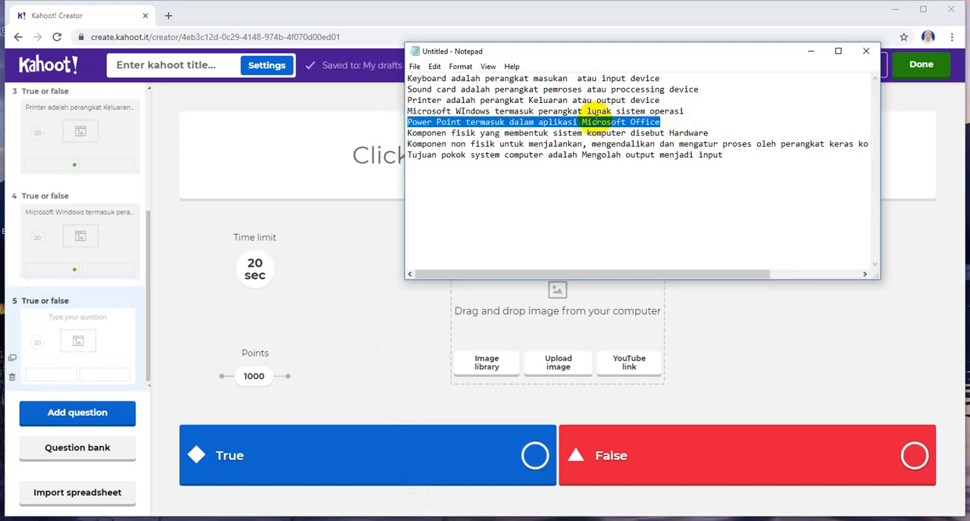
right_click(598, 114)
click(620, 158)
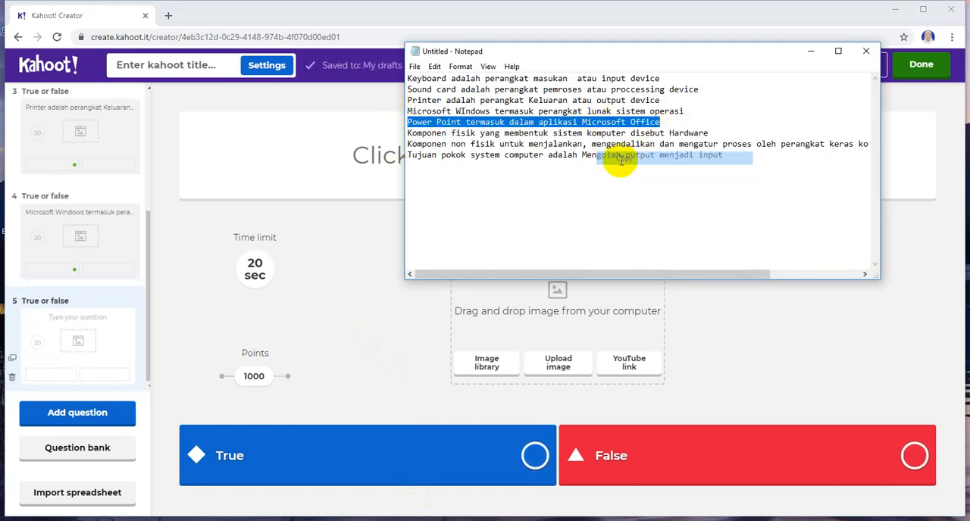
Step: Paste the copied Power Point statement as the fifth Kahoot question and mark True as the correct answer
click(371, 157)
right_click(451, 160)
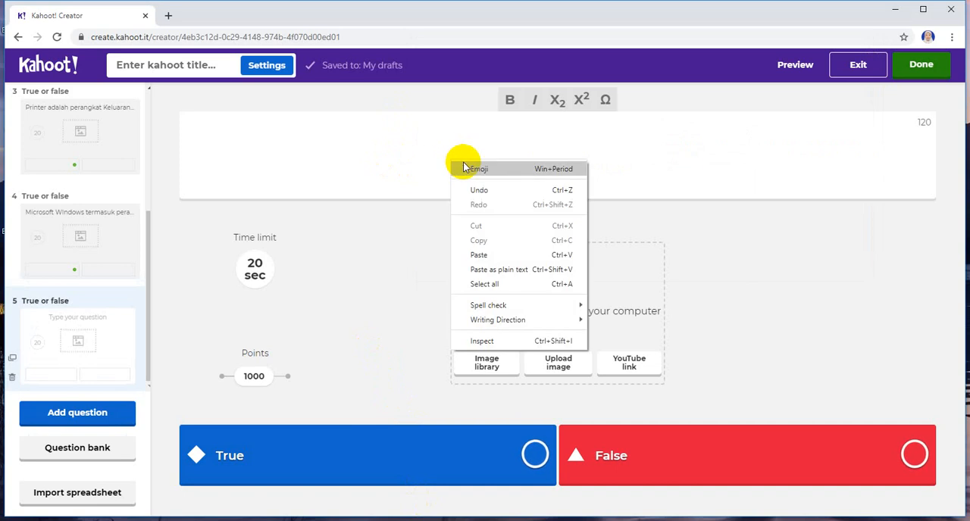
click(485, 254)
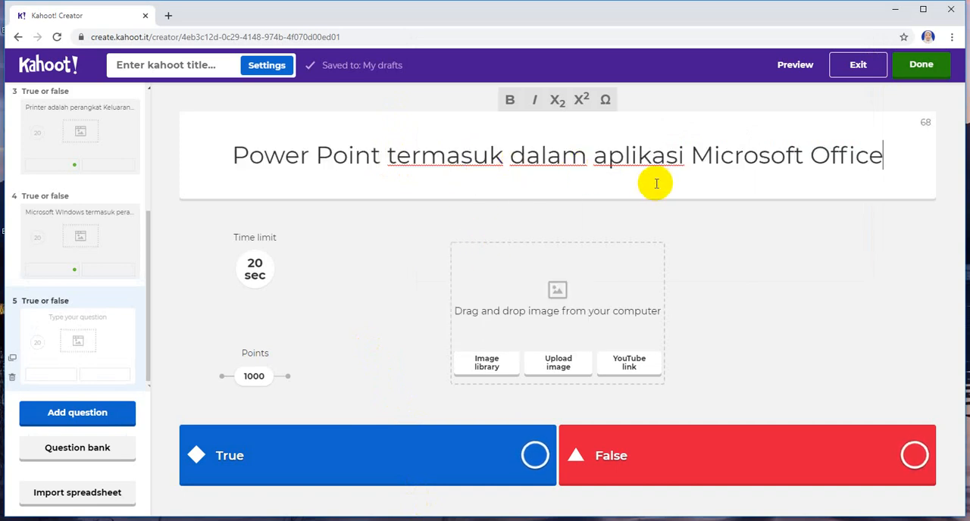
click(535, 455)
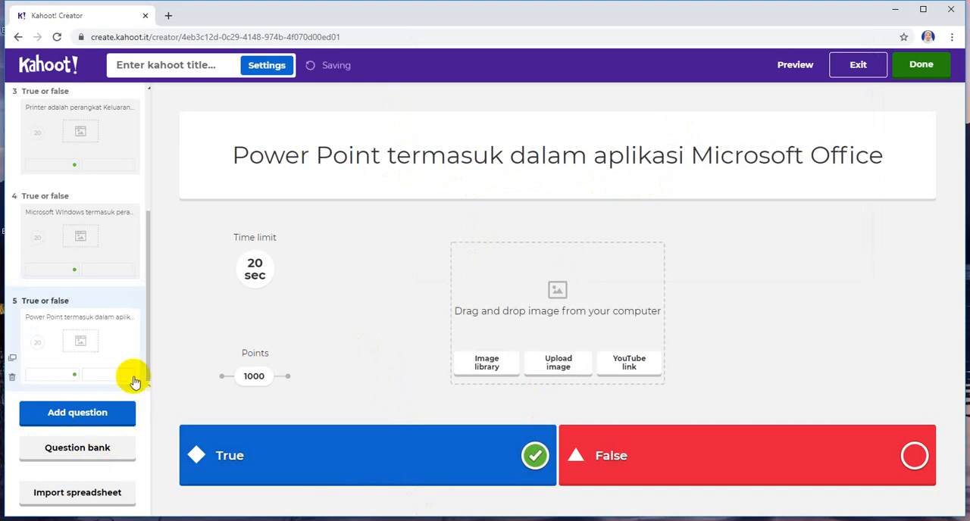
Step: Finish and save the kahoot with the title 'Kuis TIK' and the description 'Kuis ini tentang TIK'
scroll(121, 295, up, 2)
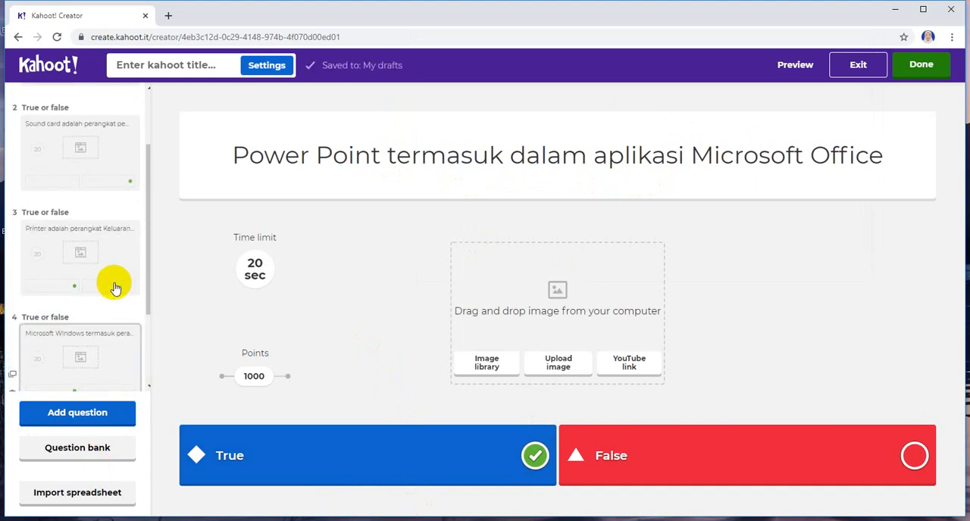
scroll(97, 190, up, 1)
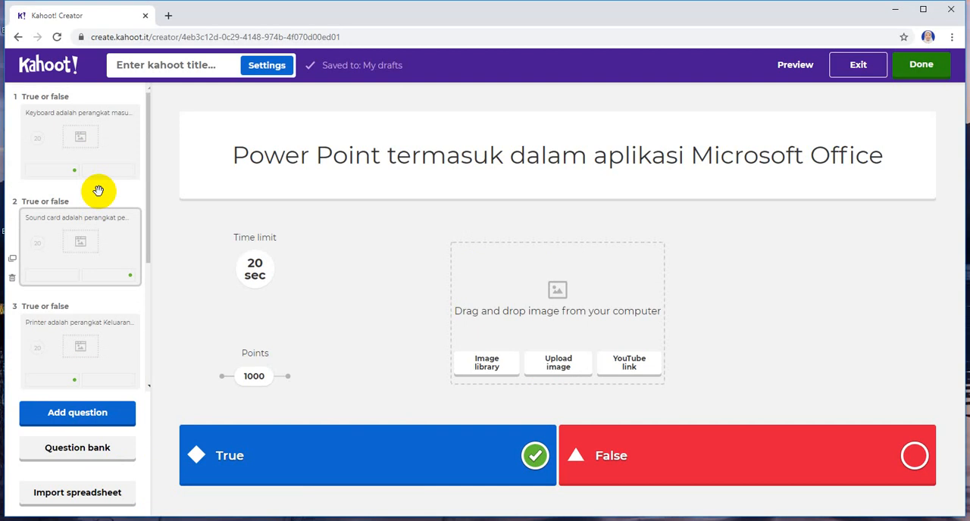
scroll(98, 190, down, 3)
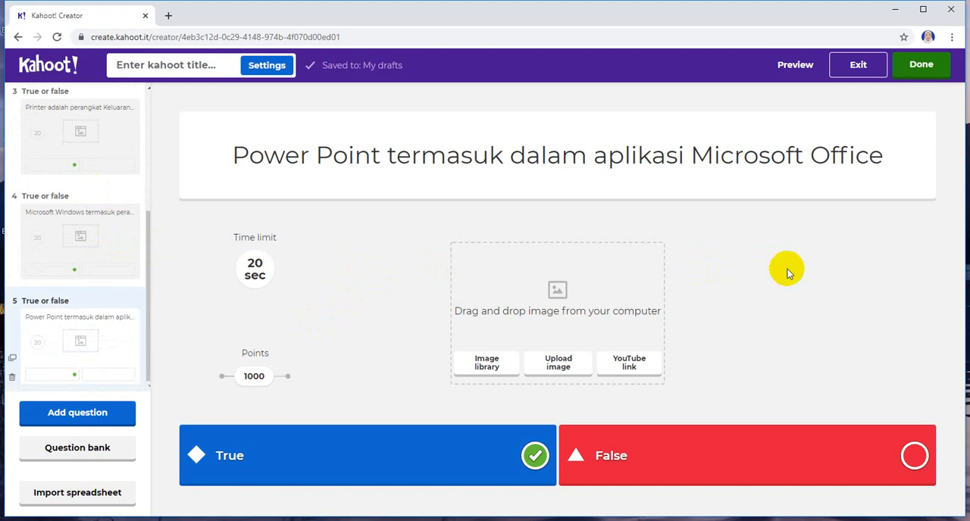
click(921, 70)
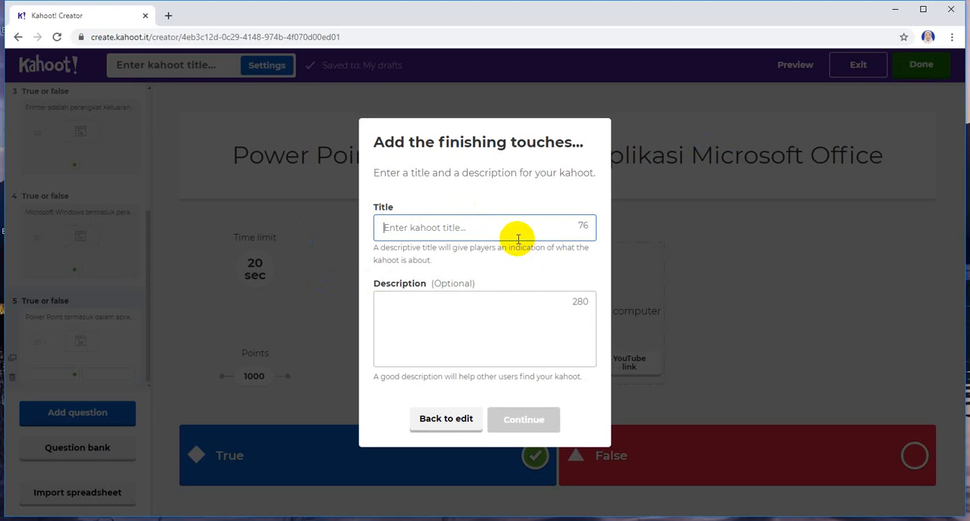
text(Kuis TIK)
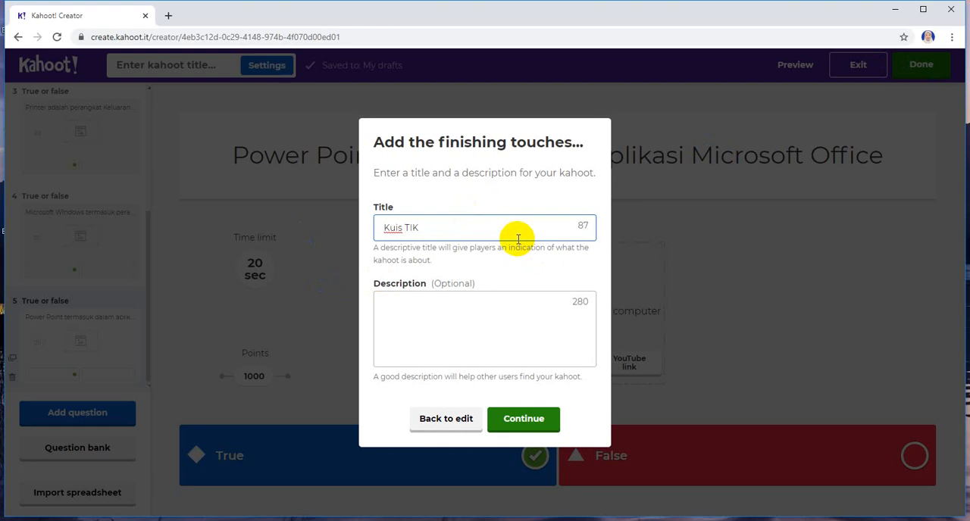
click(472, 317)
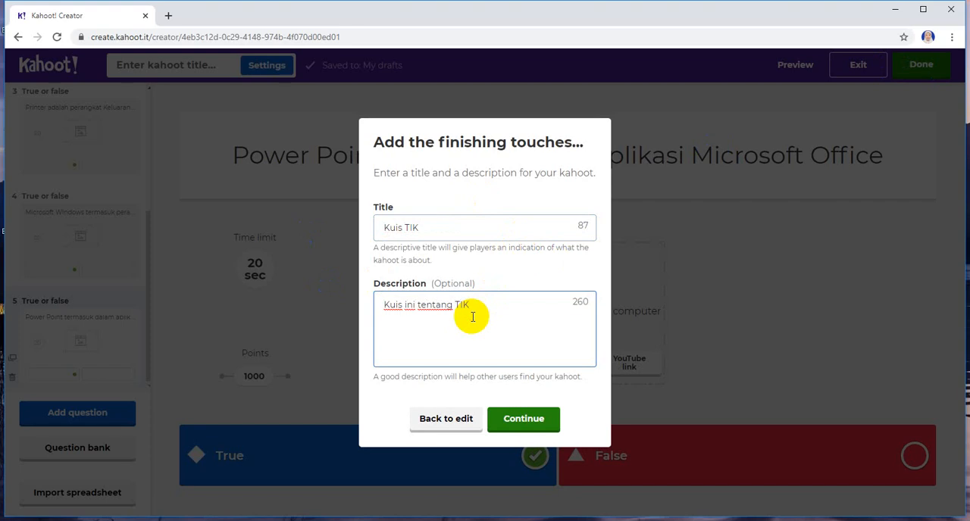
click(510, 415)
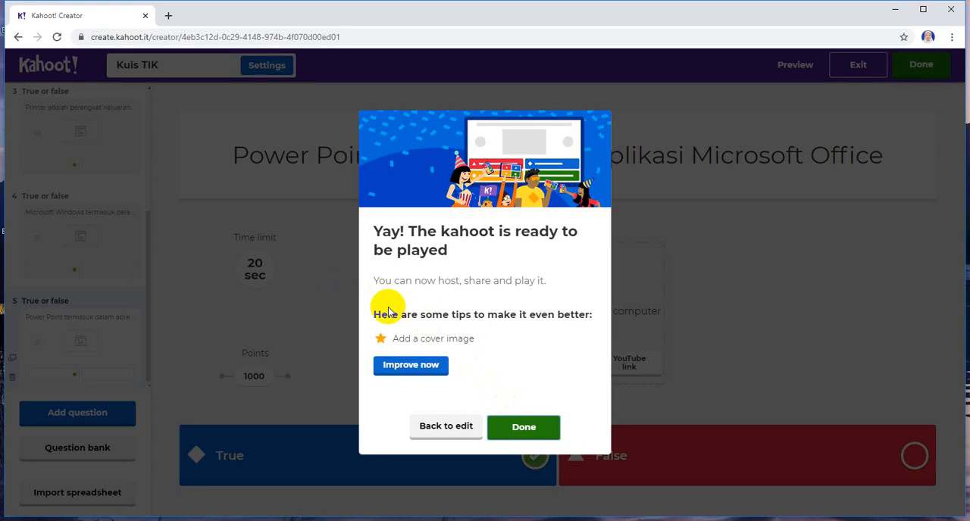
click(519, 427)
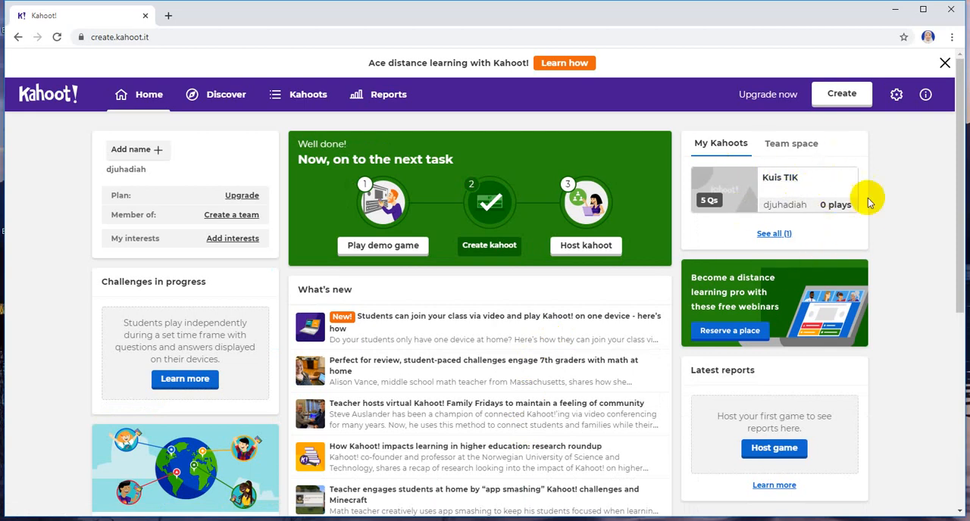
Step: Open the details page of Kuis TIK and look through its list of questions
click(710, 206)
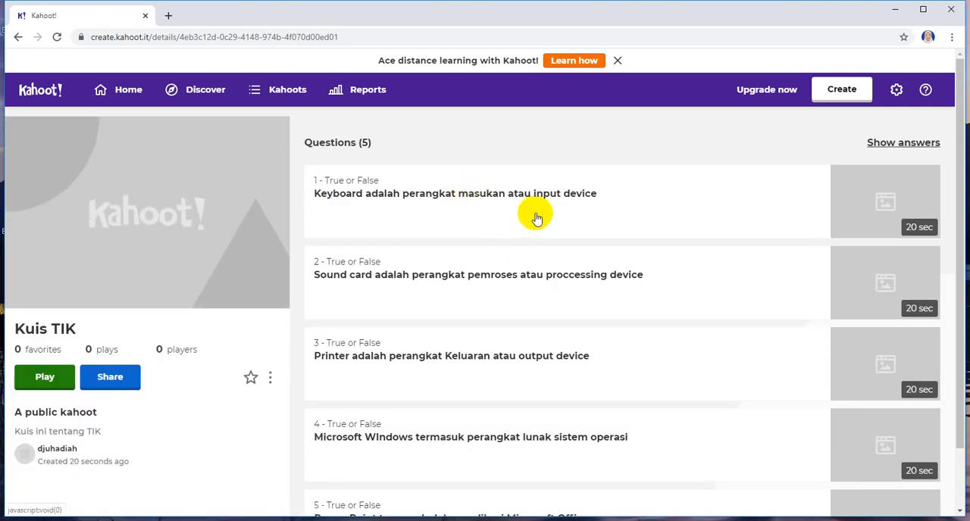
scroll(483, 194, down, 1)
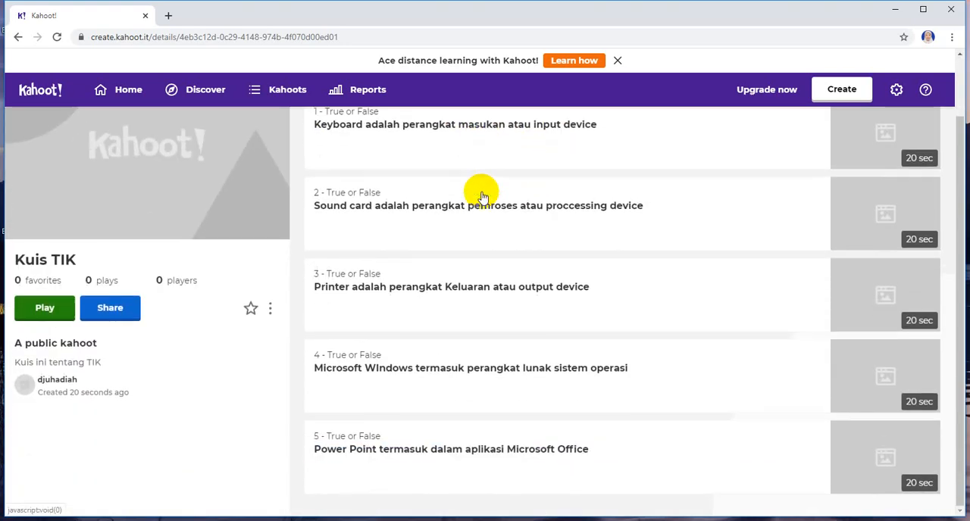
scroll(483, 196, up, 1)
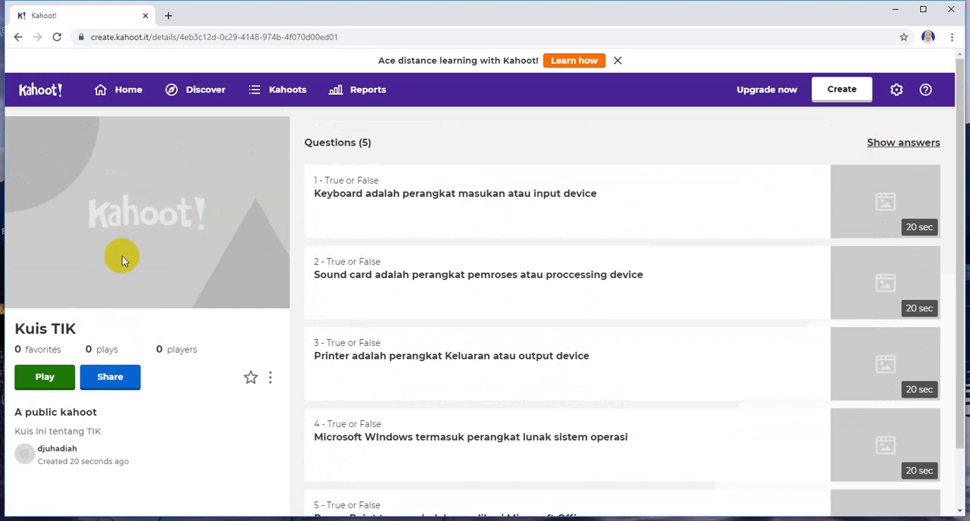
scroll(122, 256, down, 2)
scroll(161, 207, up, 2)
click(161, 210)
right_click(161, 207)
click(148, 206)
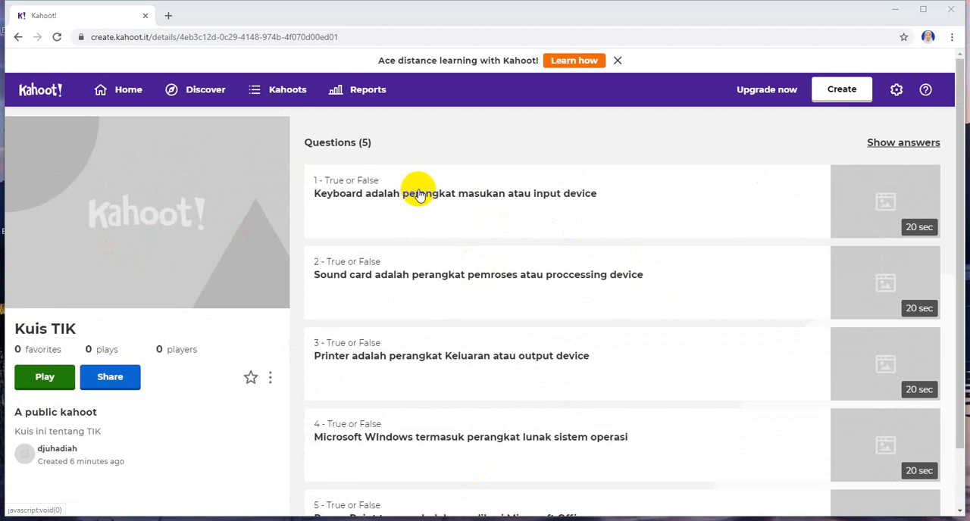
scroll(448, 190, down, 1)
scroll(449, 196, up, 1)
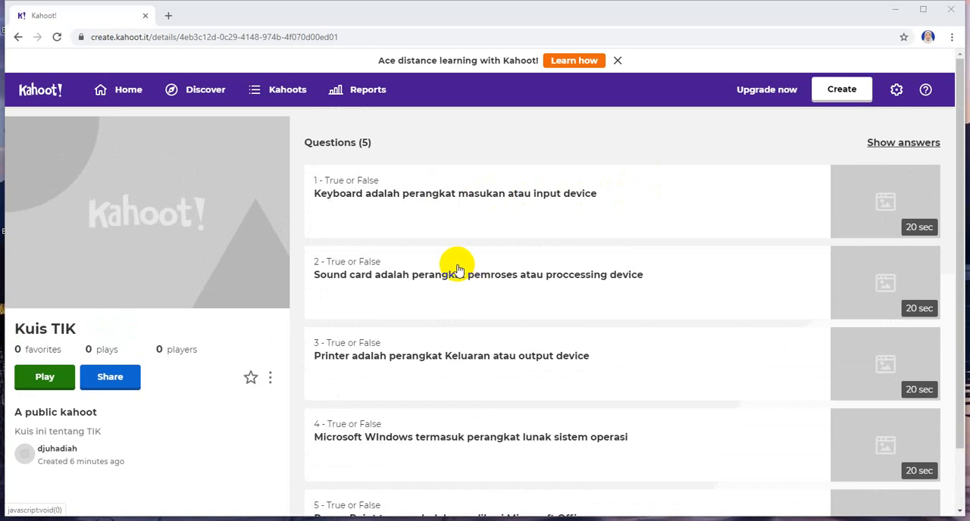
Step: Open Kuis TIK for editing, view the second question about the sound card, and finish editing
click(270, 378)
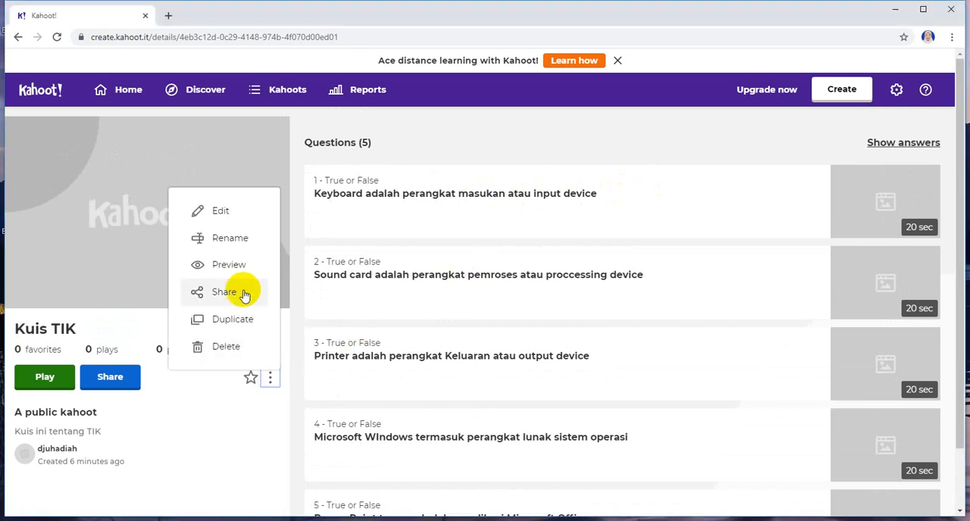
click(235, 217)
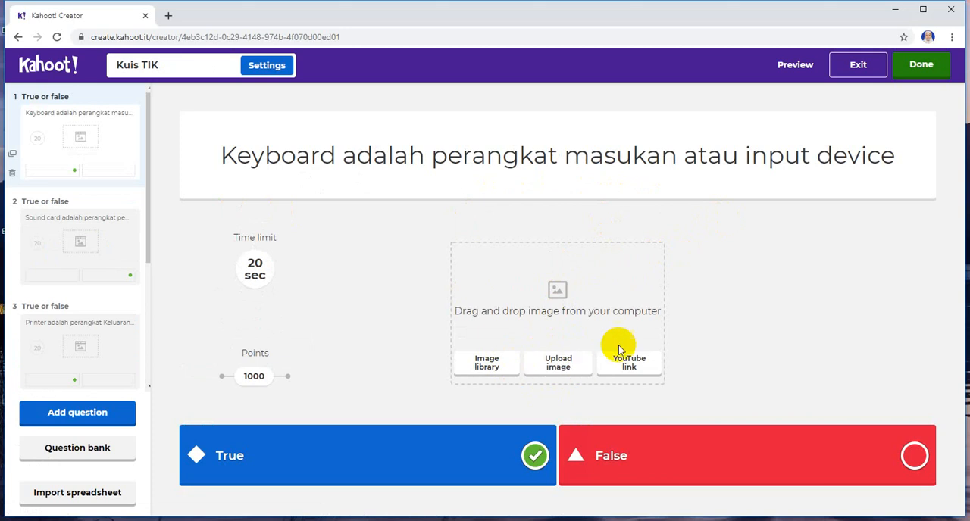
click(87, 217)
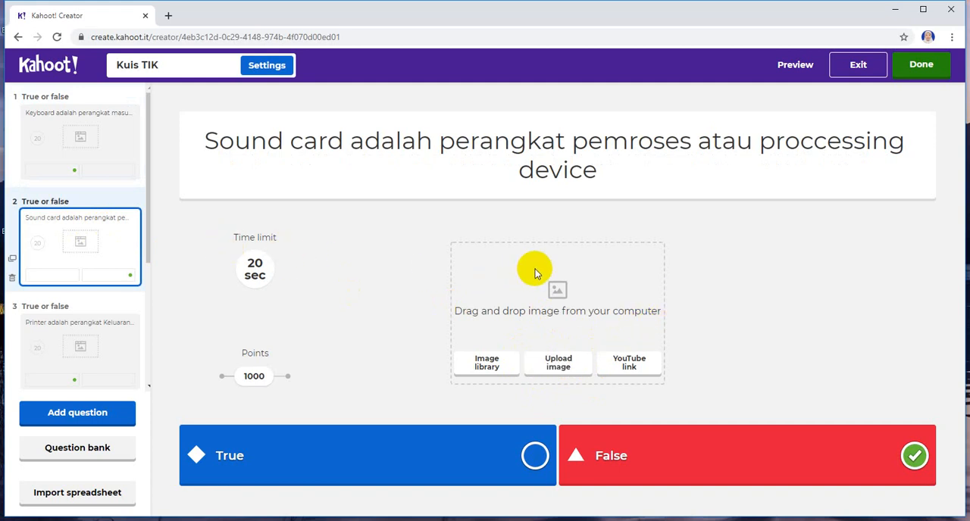
click(922, 65)
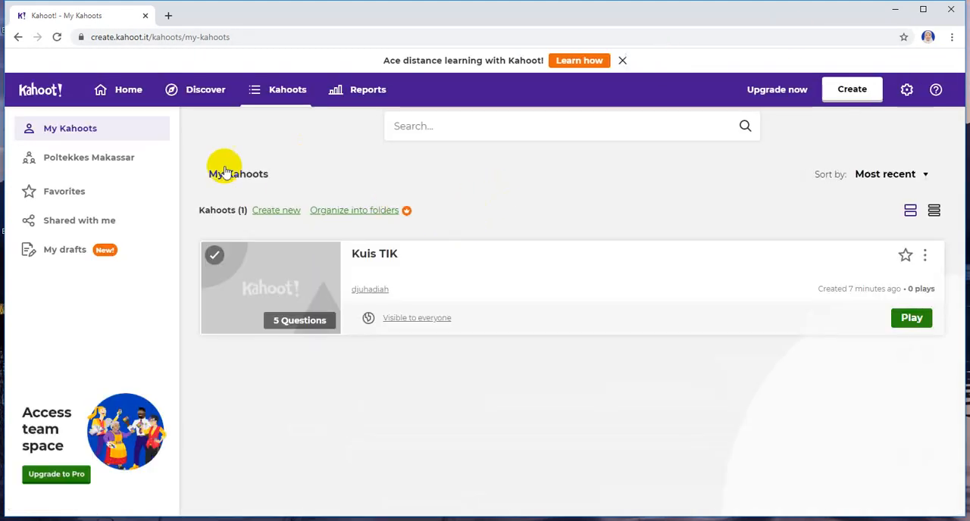
Step: Visit the home page, return to the My Kahoots list and open the options of Kuis TIK
click(129, 94)
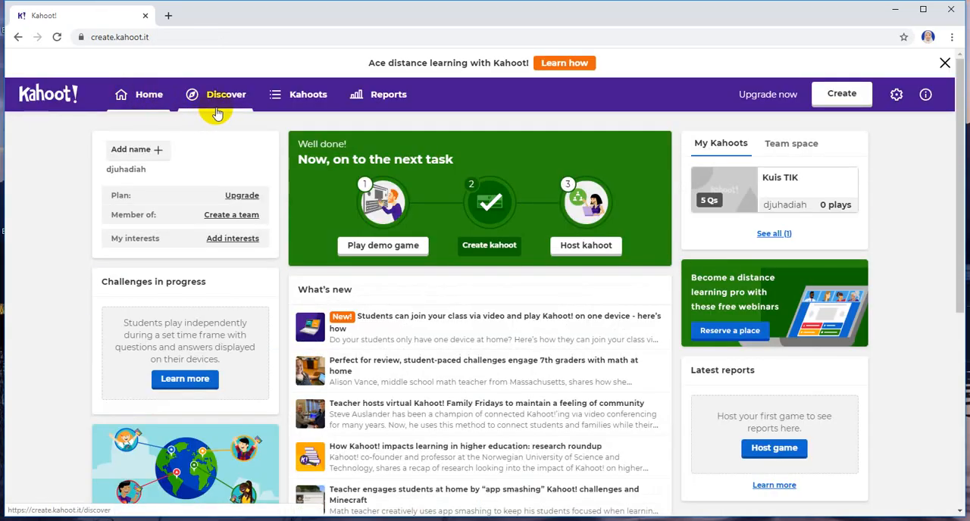
click(307, 96)
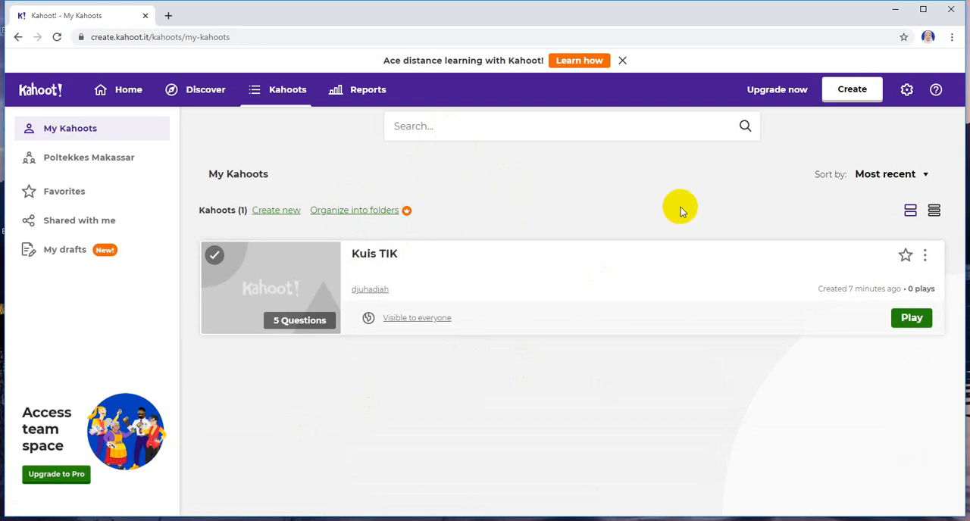
click(925, 258)
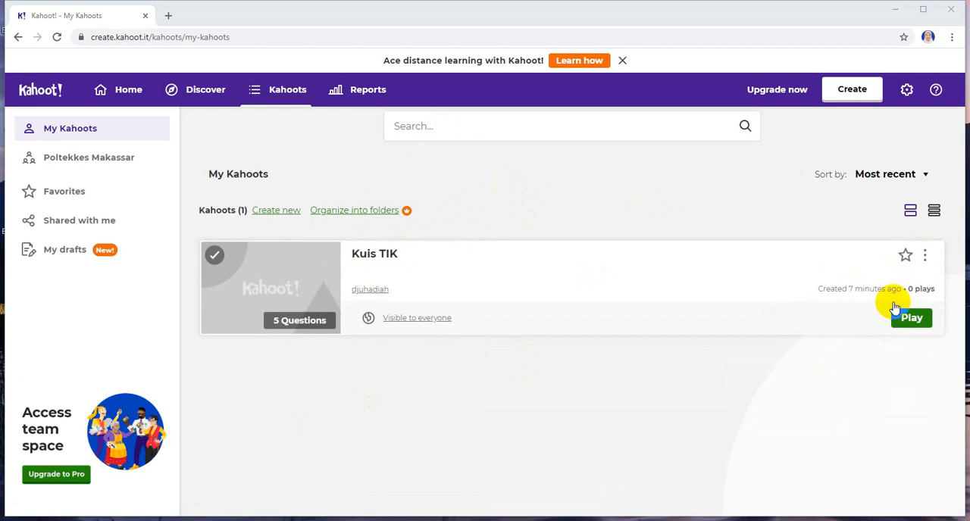
Step: Share Kuis TIK to Google Classroom by starting an announcement (Buat pengumuman) for the first LATIHAN class
click(925, 258)
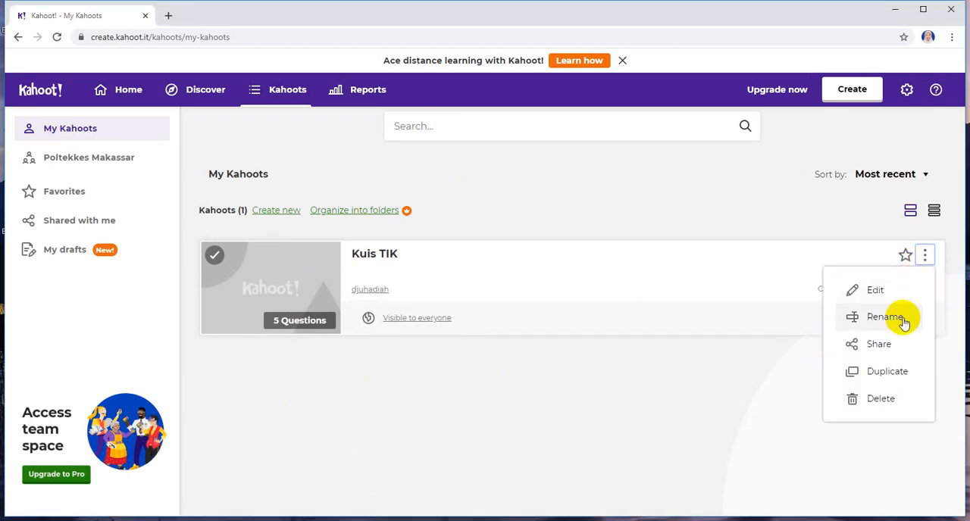
click(883, 347)
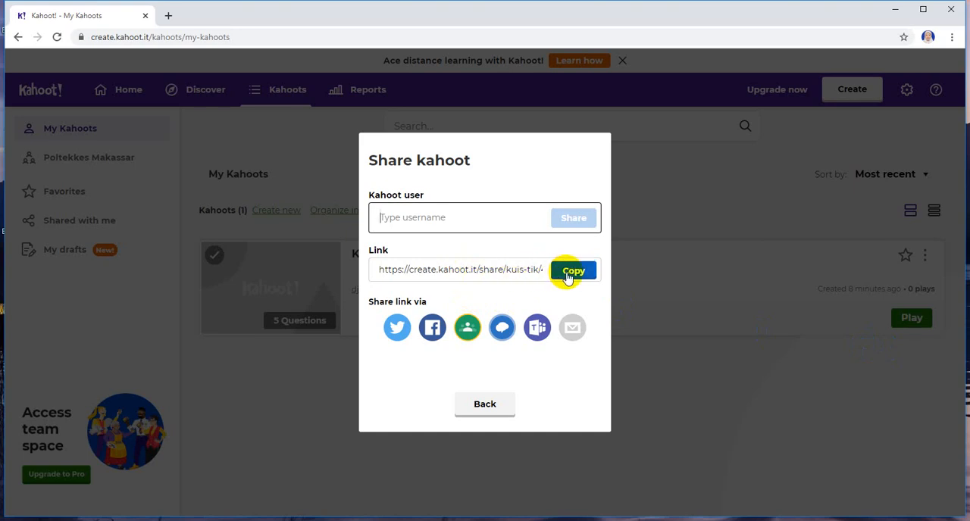
click(468, 336)
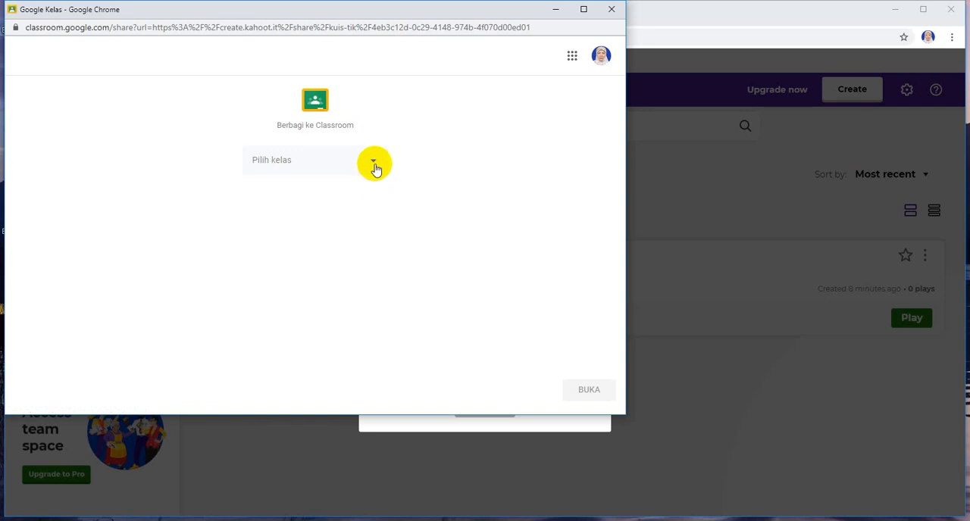
click(375, 165)
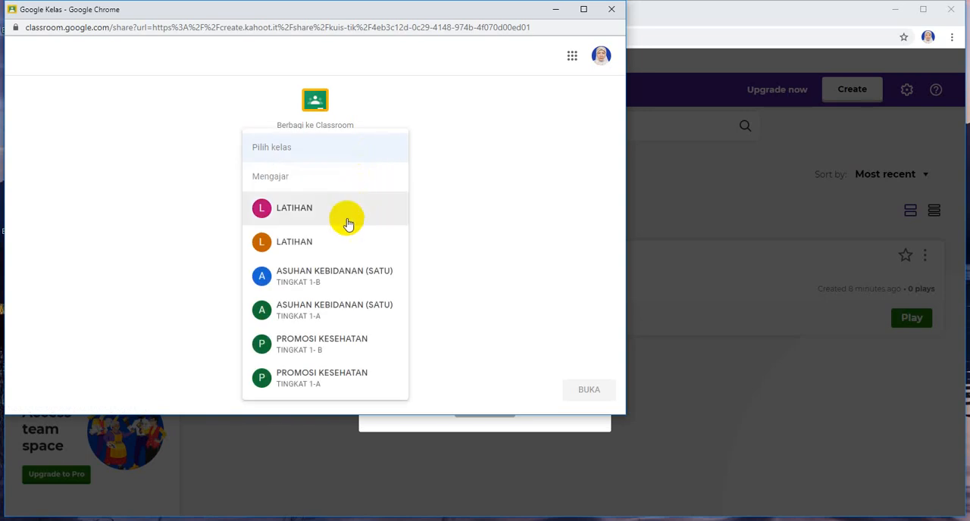
click(292, 212)
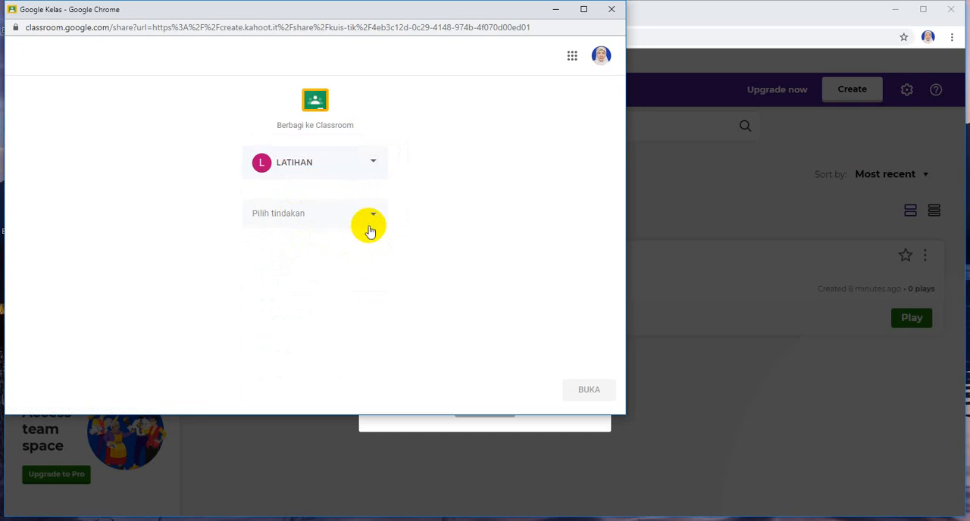
click(372, 219)
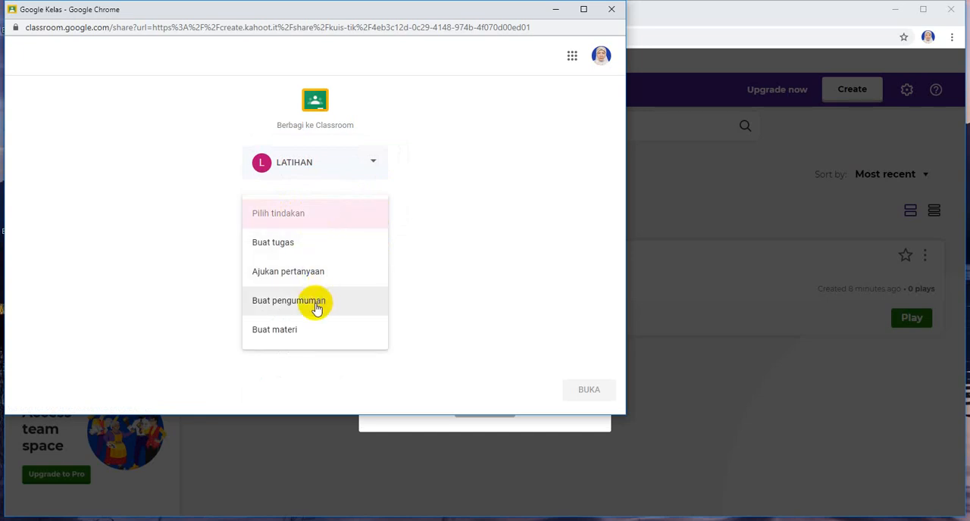
click(317, 307)
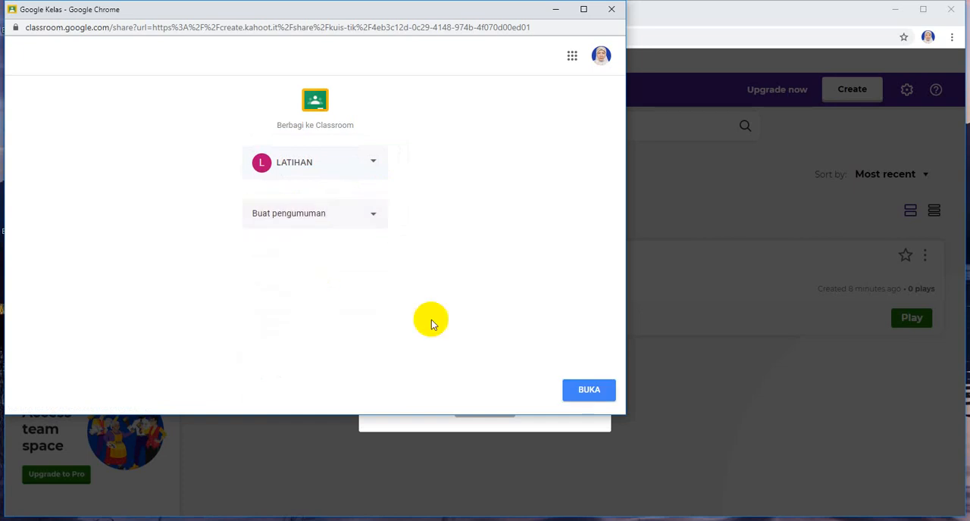
click(582, 393)
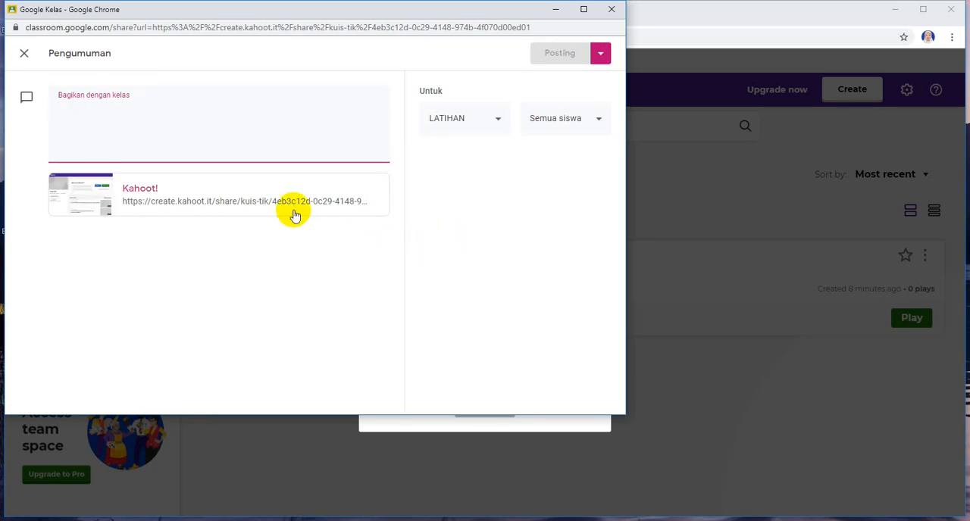
Step: Post the announcement with the text 'silakan kerja ini', view it in the LATIHAN forum and return to My Kahoots
text(silakan kerja ini)
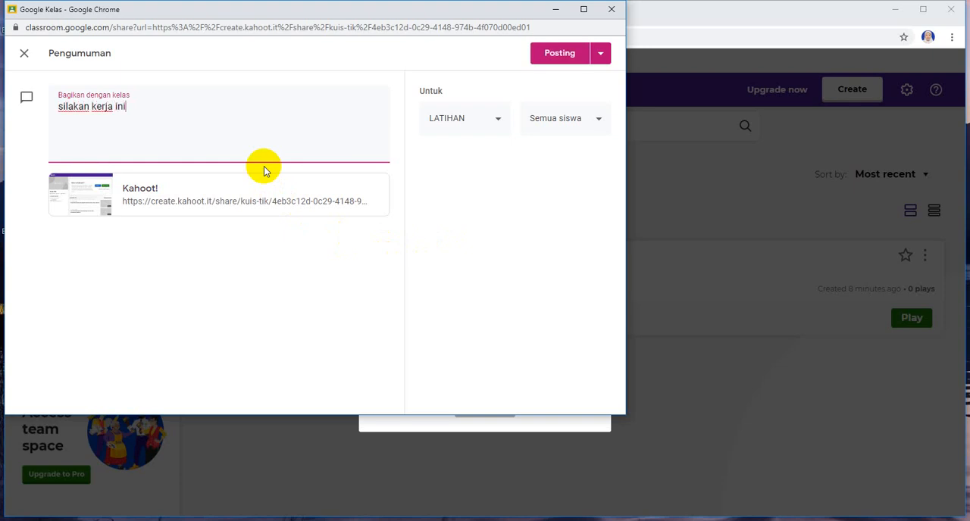
click(551, 59)
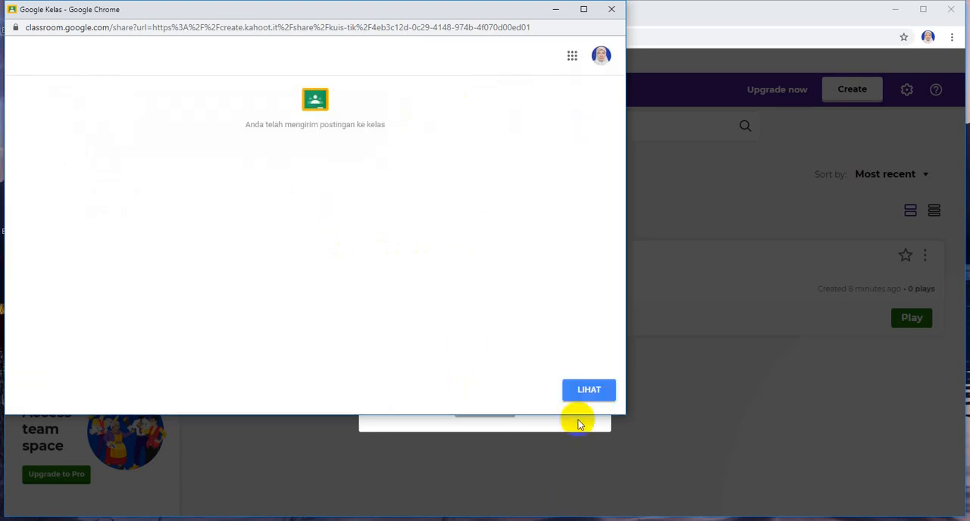
click(578, 401)
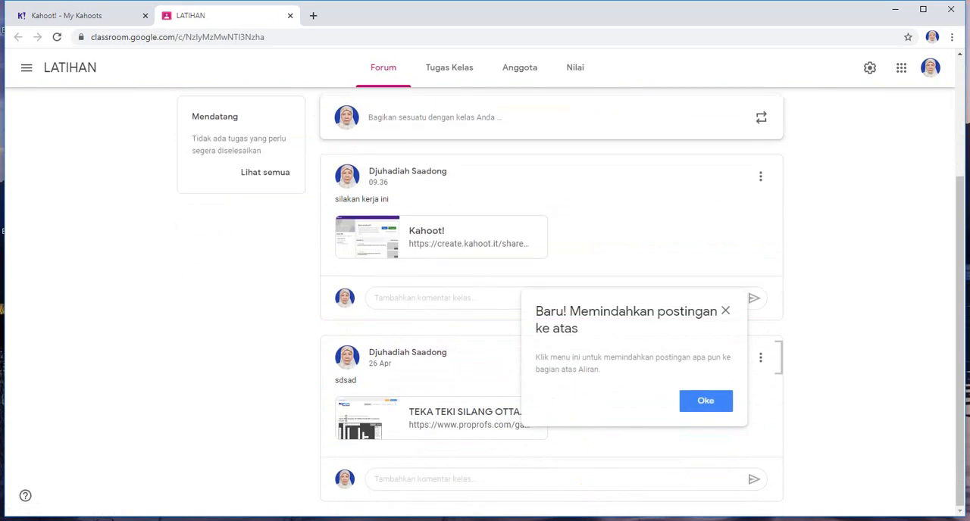
click(705, 402)
key(ctrl+w)
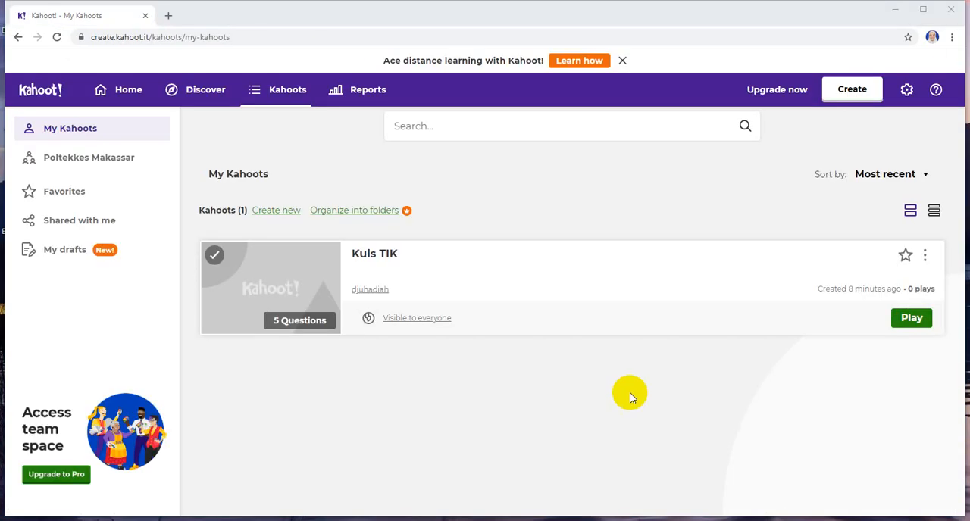
Step: Start playing Kuis TIK and choose to assign it as a self-paced challenge
click(907, 322)
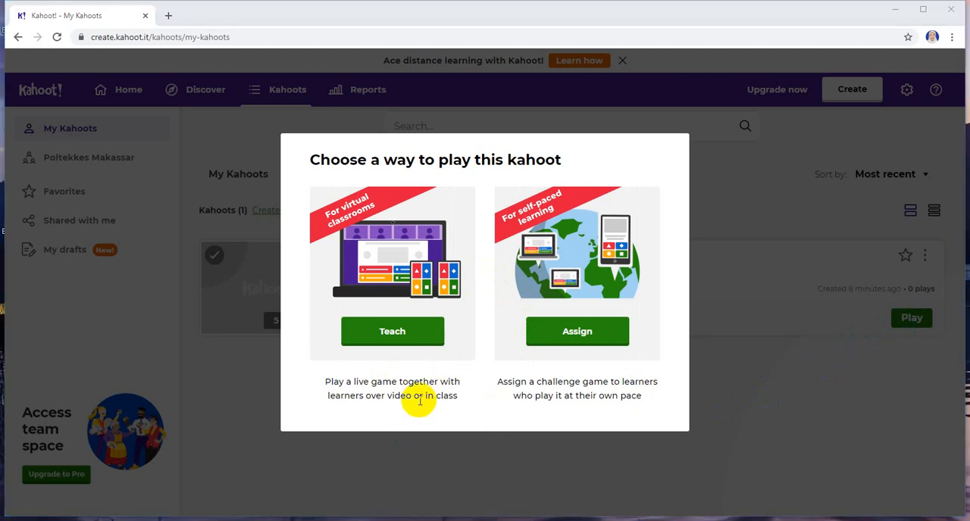
click(386, 337)
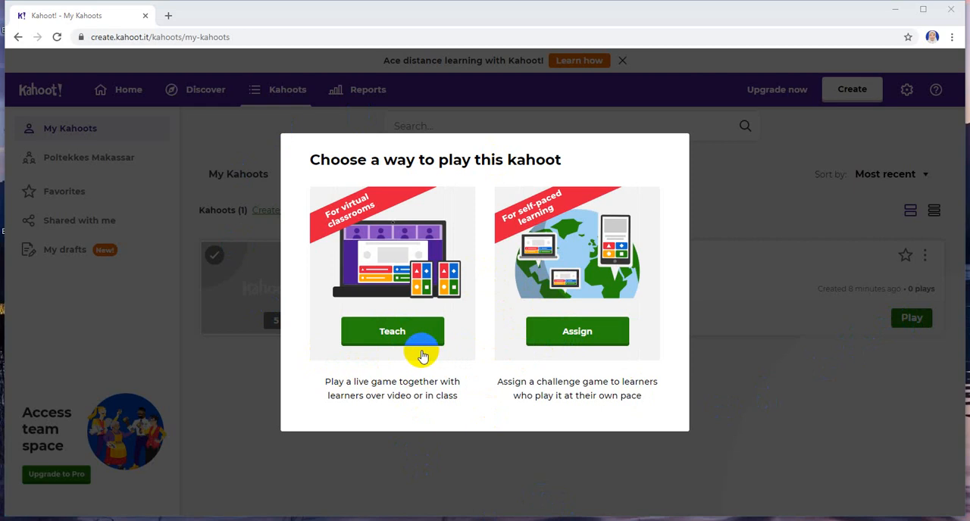
click(394, 344)
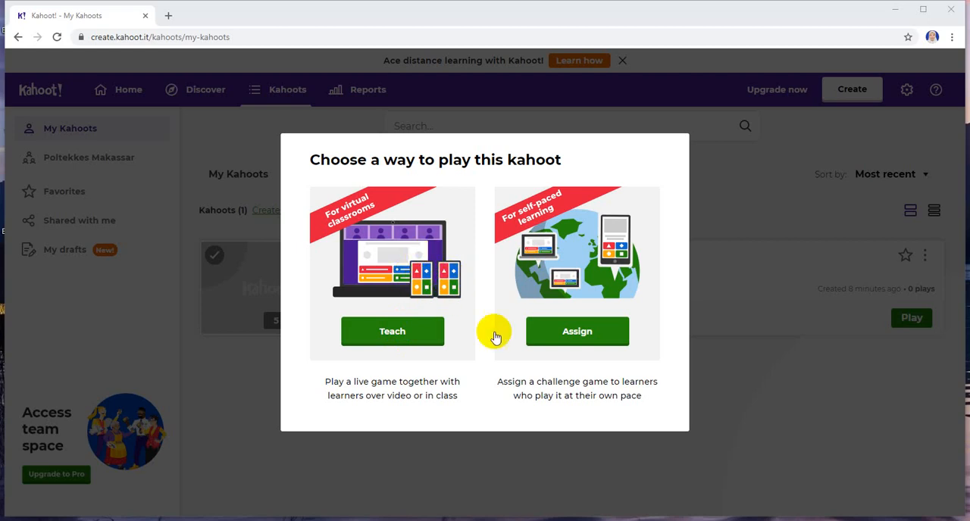
click(570, 333)
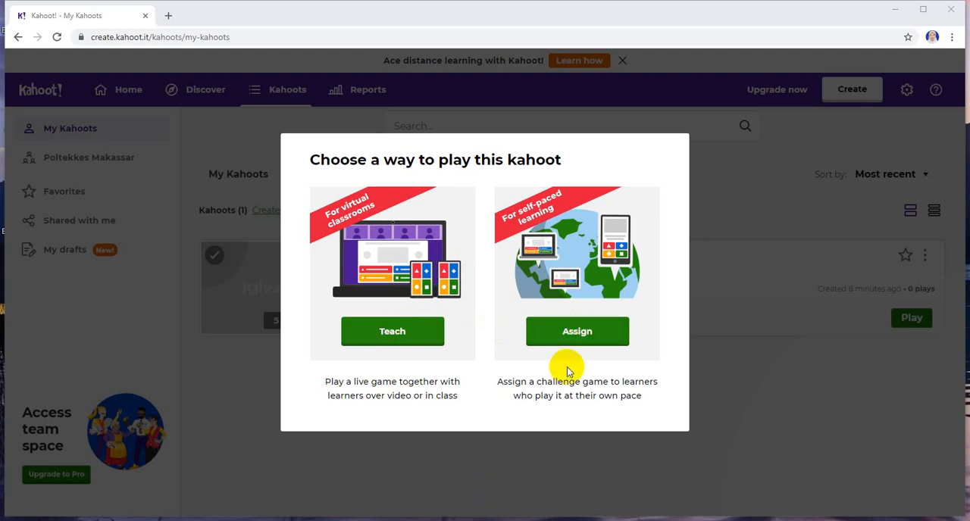
click(580, 344)
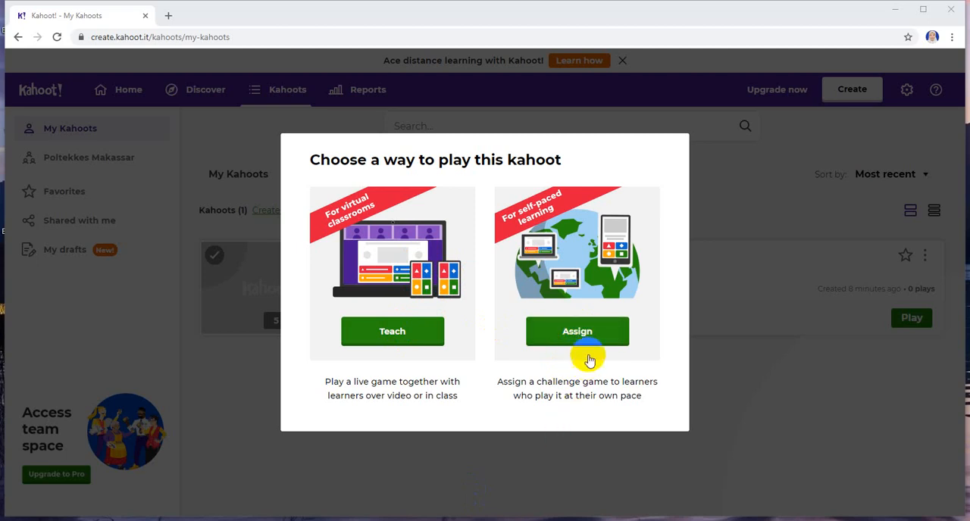
click(576, 336)
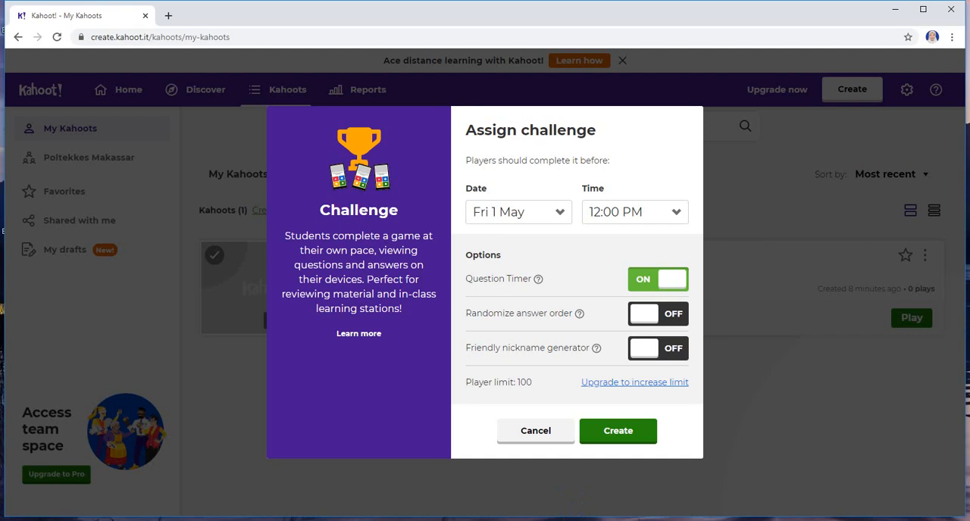
Step: Create the challenge with the deadline Tue 28 Apr at 12:00 PM and the Question Timer on
click(560, 215)
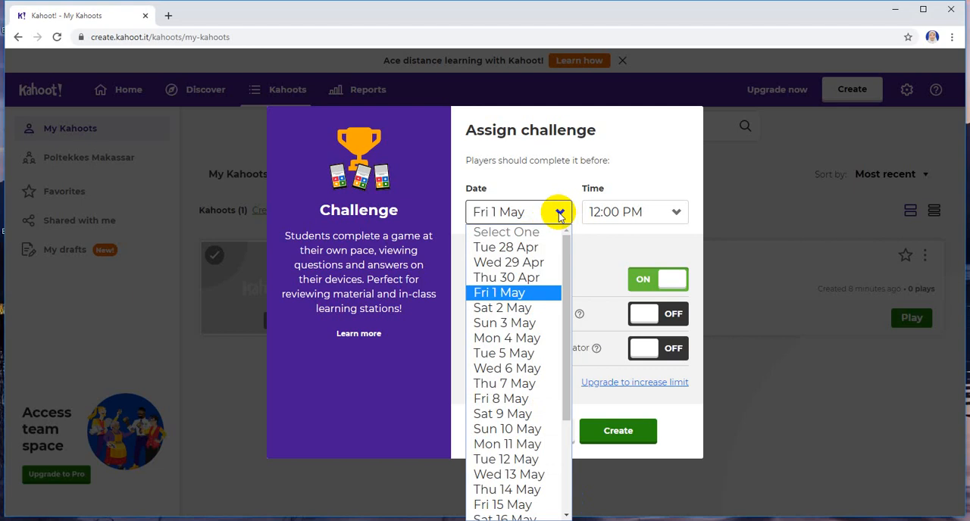
click(531, 253)
click(677, 214)
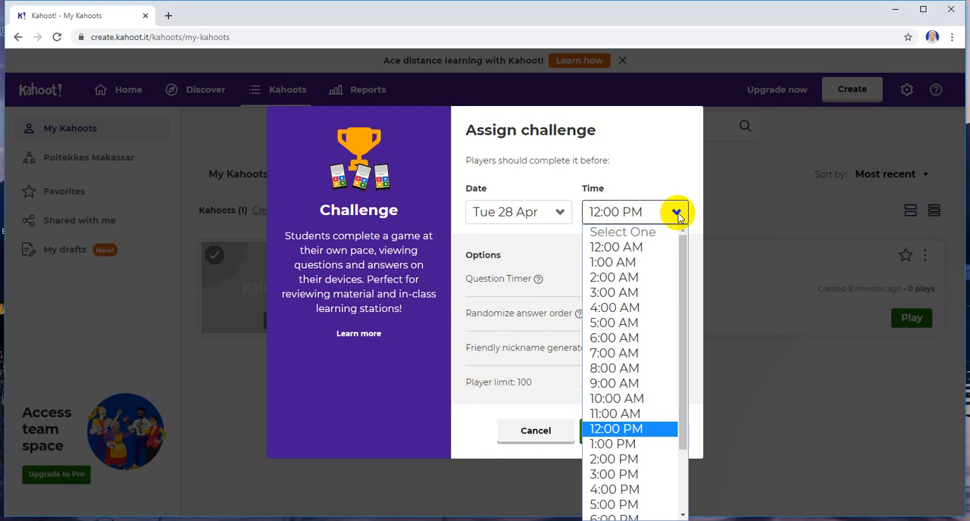
click(678, 216)
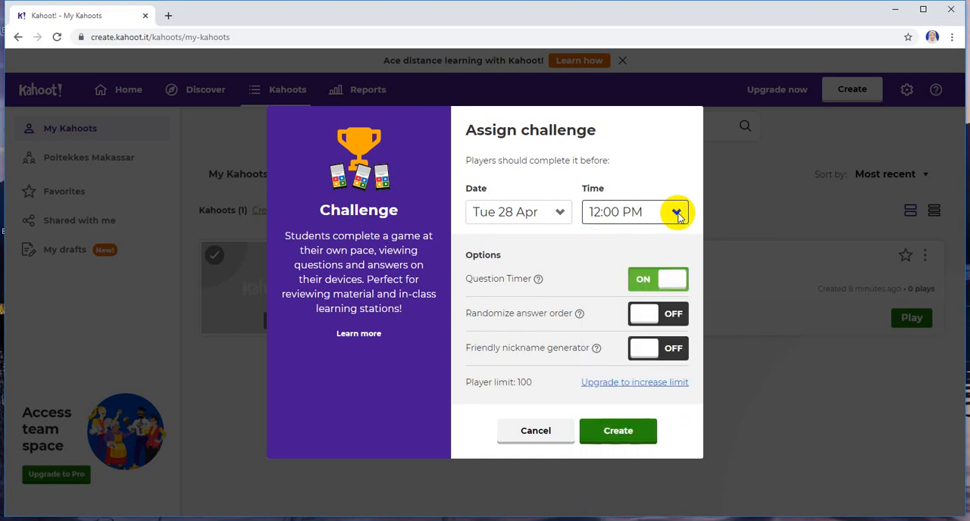
click(644, 282)
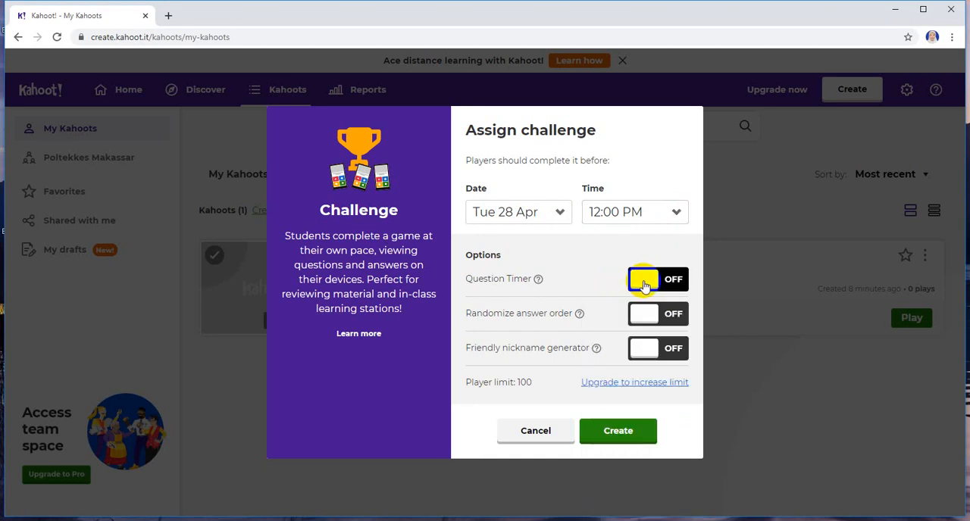
click(673, 285)
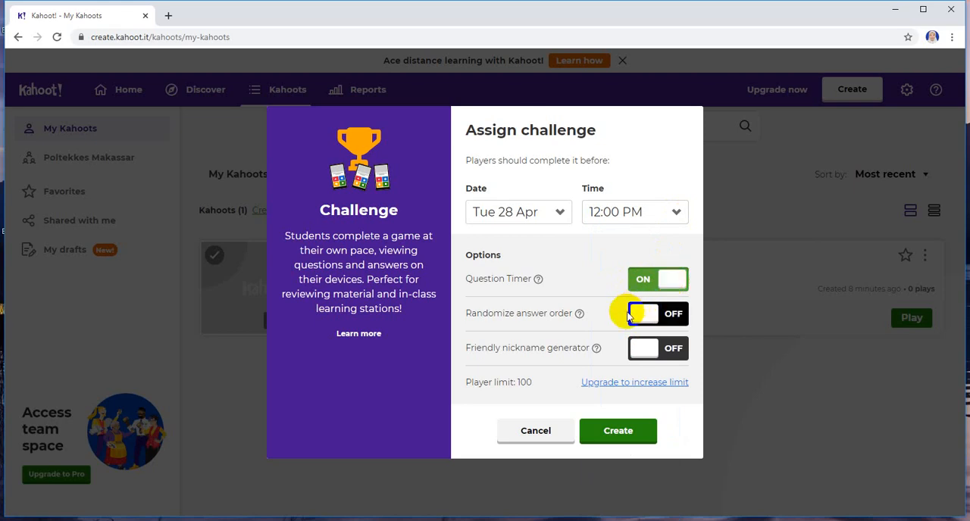
click(620, 434)
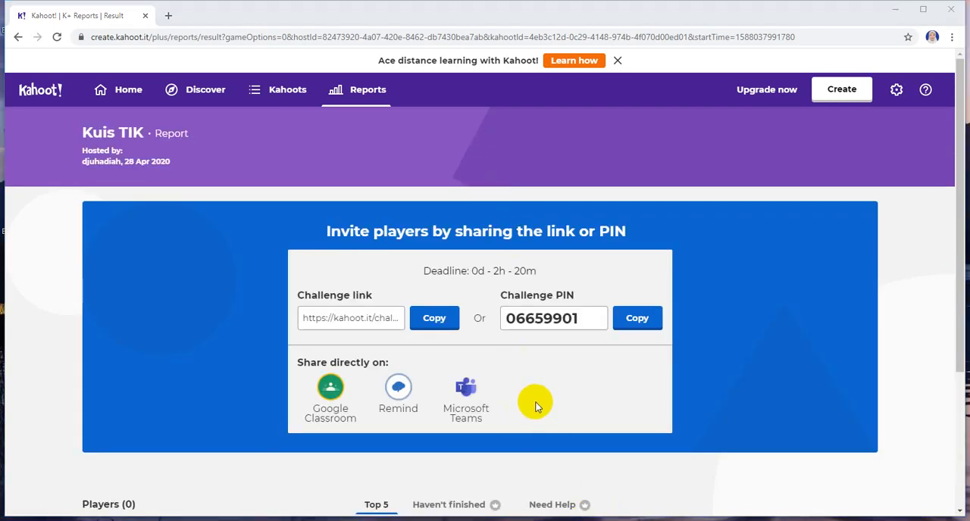
Step: Copy the challenge link and start a Google Classroom announcement (Buat pengumuman) sharing the challenge with the first LATIHAN class
click(435, 322)
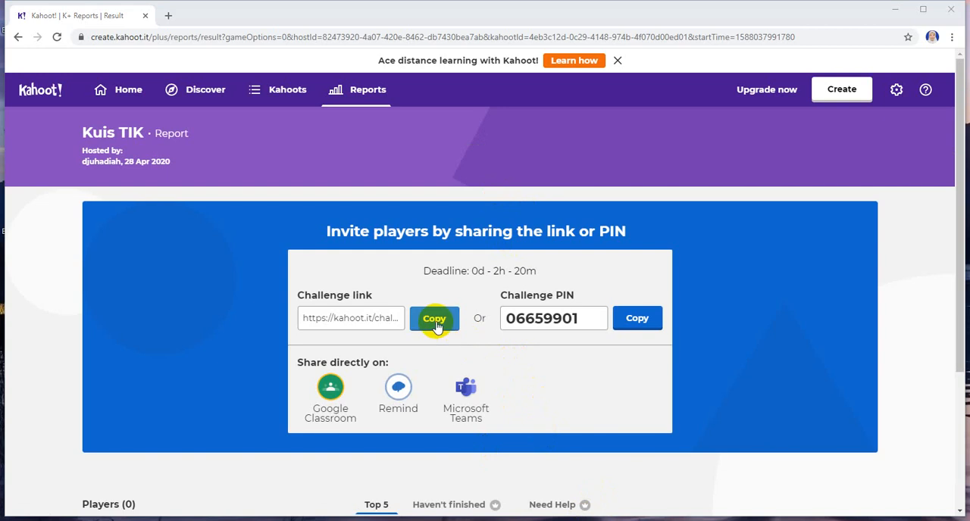
click(436, 321)
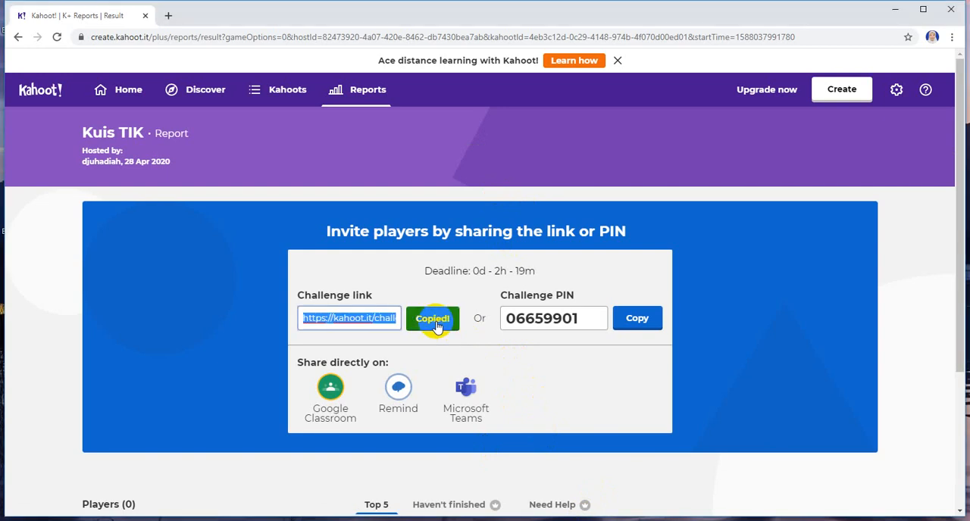
click(331, 390)
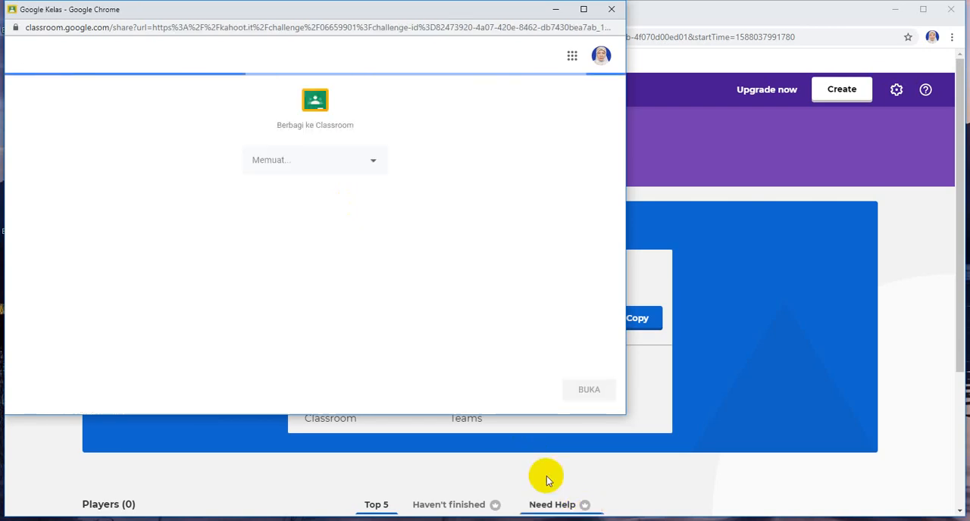
click(371, 166)
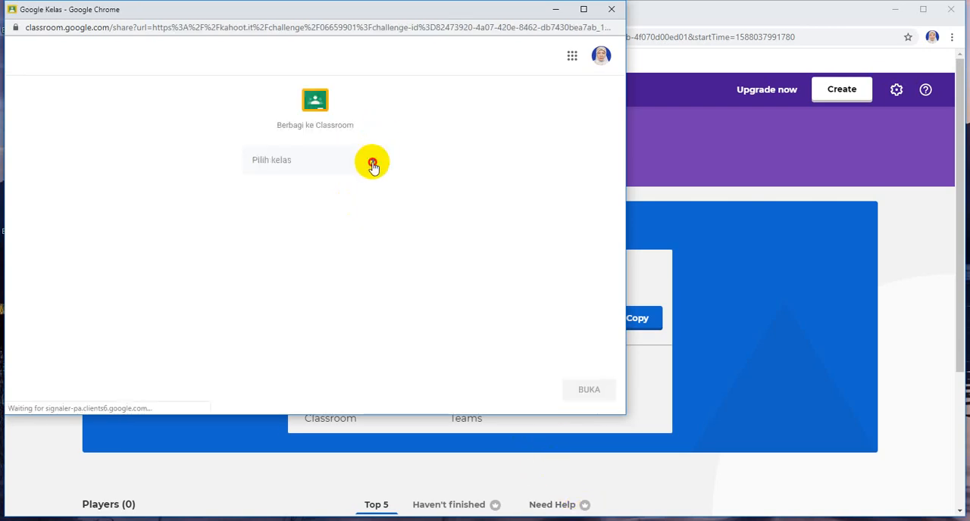
click(327, 211)
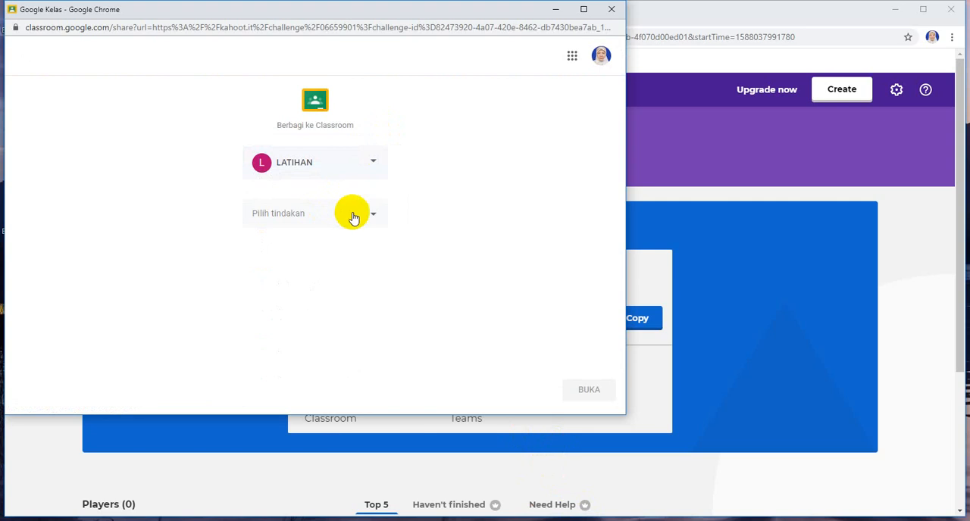
click(376, 219)
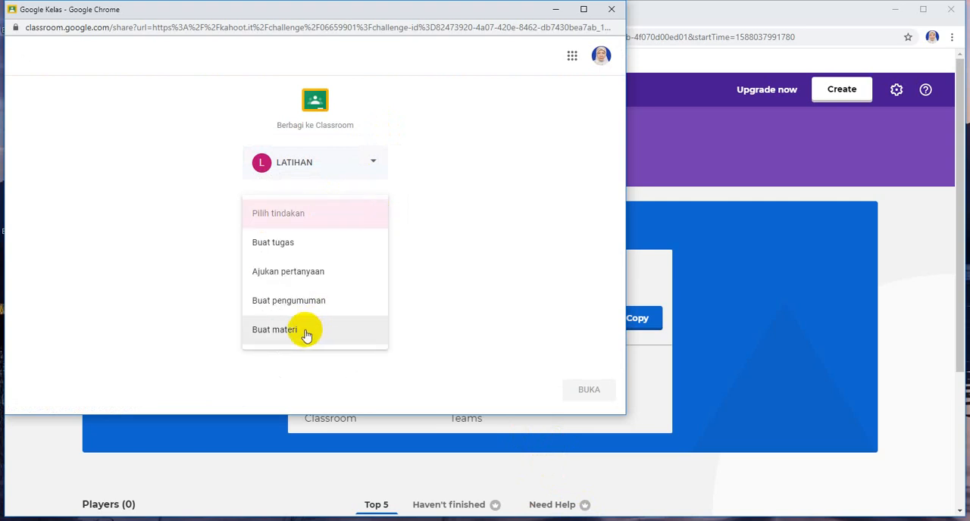
click(297, 309)
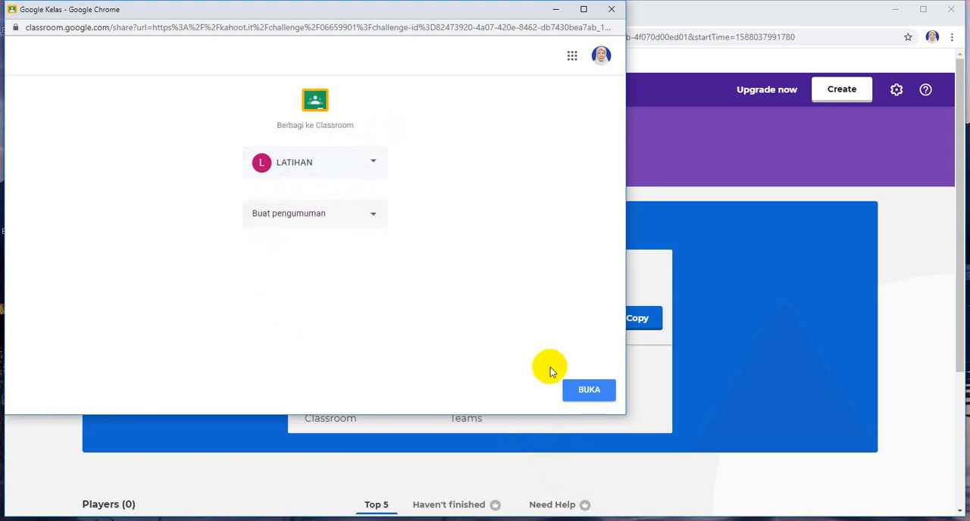
click(574, 391)
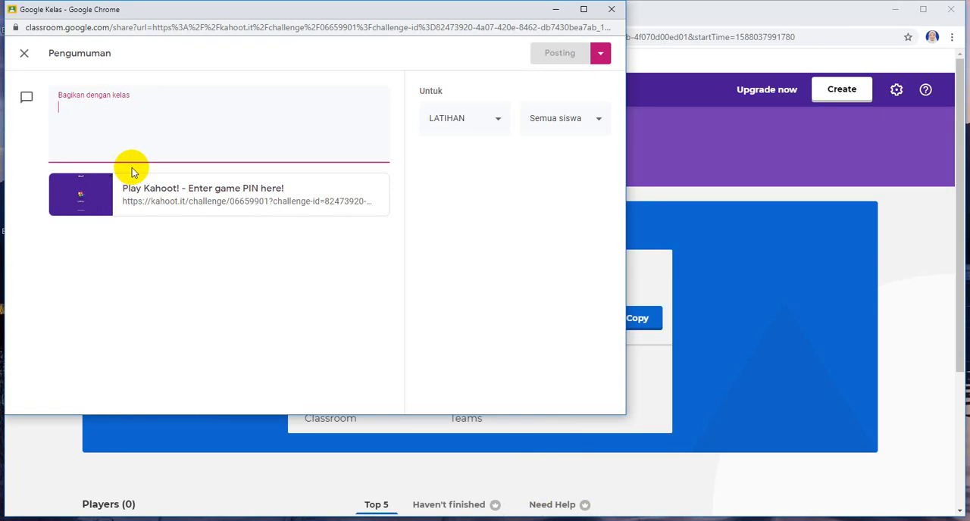
Step: Post the challenge announcement with the text 'Untuk menguji pemahamanmu kerja kuis ini'
text(Untuk )
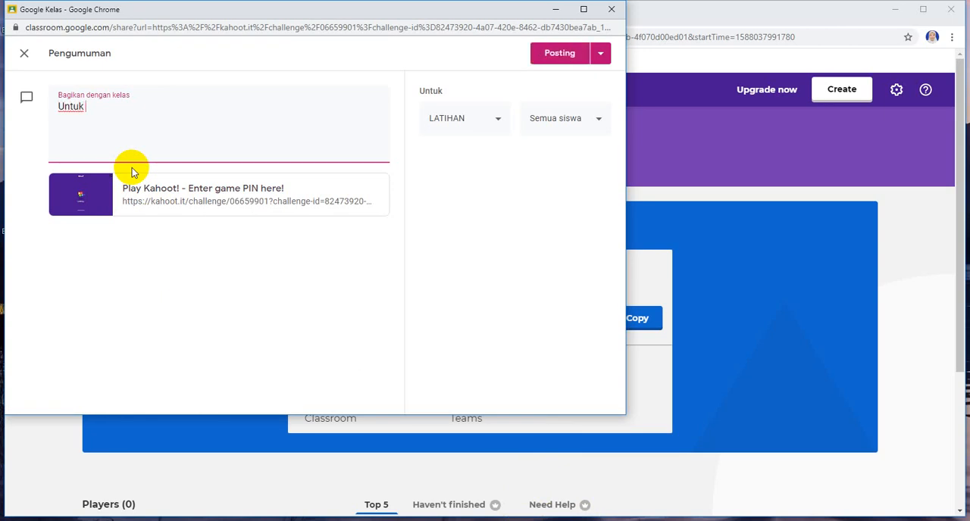
text(menguji pemahamanmu kerja kuis ini)
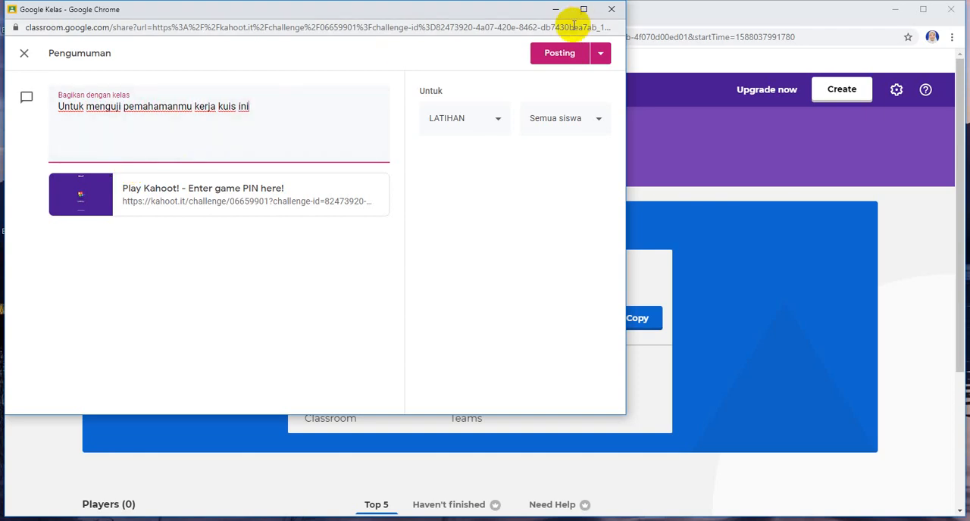
click(562, 57)
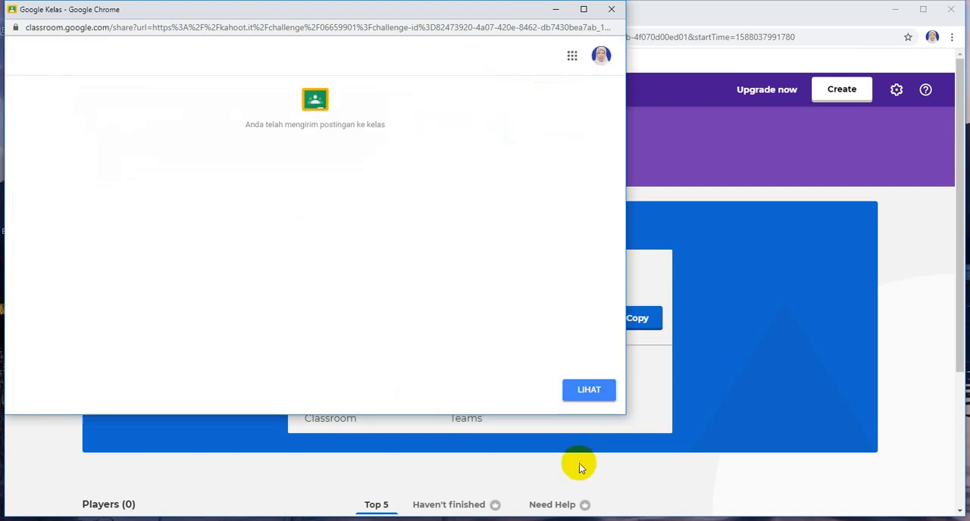
Step: View the posted challenge announcement in the LATIHAN class forum and check the class member list (Anggota)
click(587, 389)
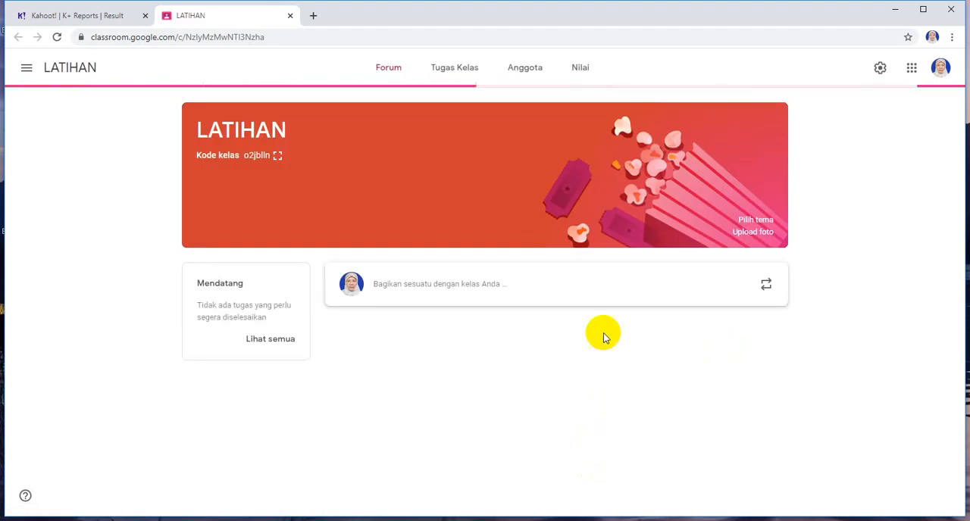
scroll(597, 331, down, 1)
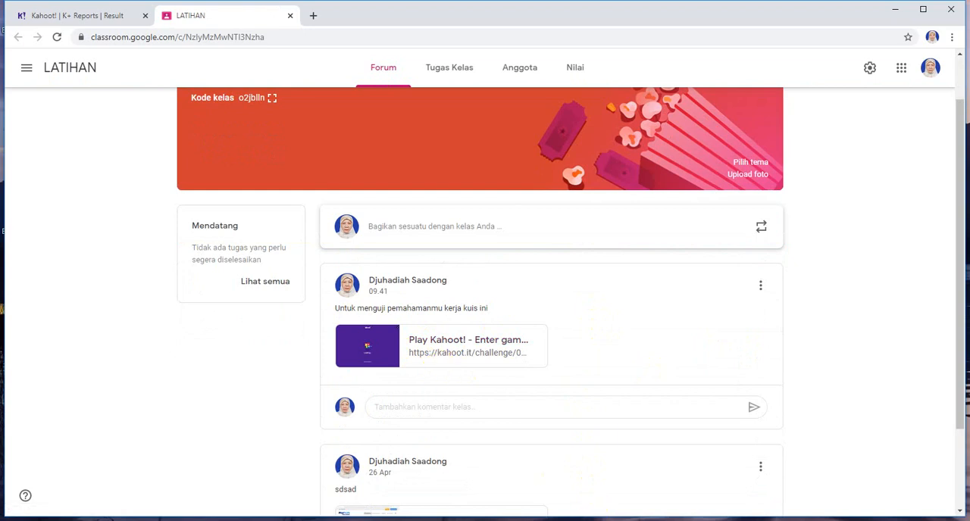
scroll(502, 436, up, 1)
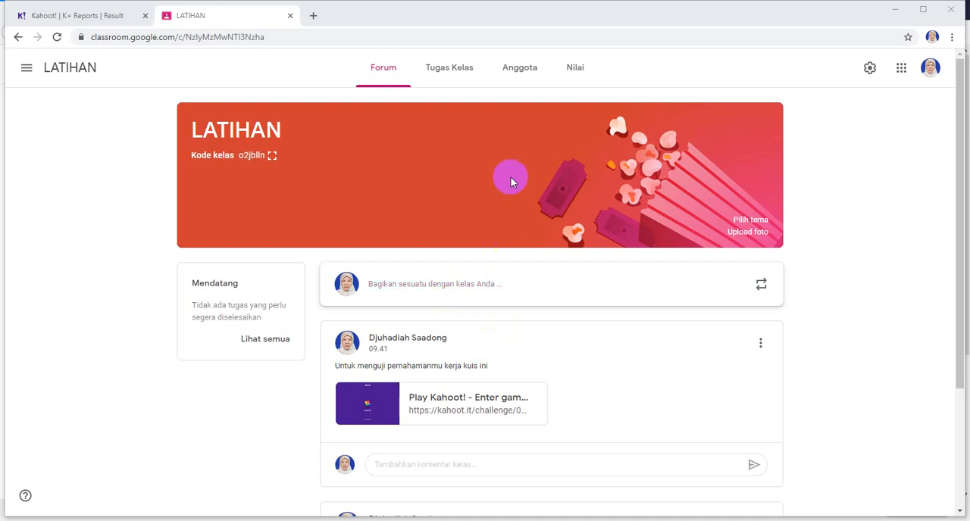
click(521, 71)
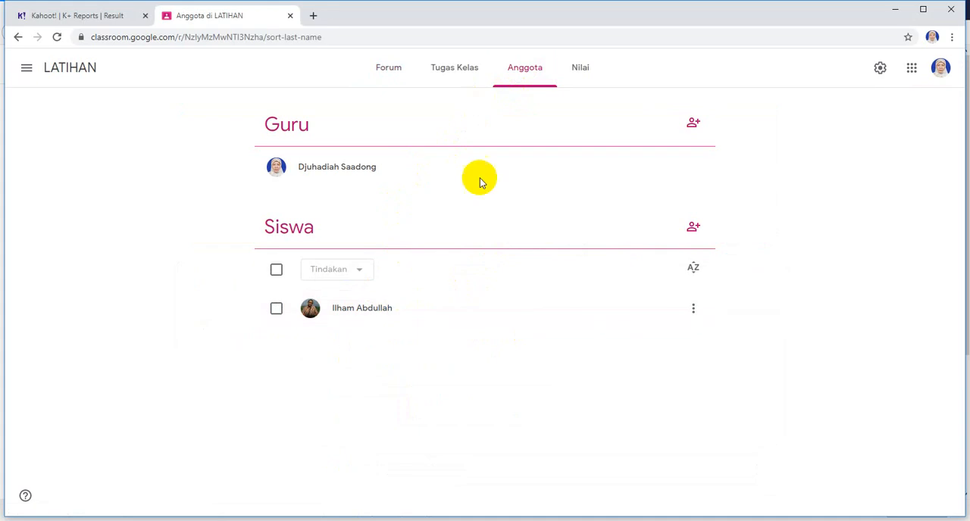
click(396, 72)
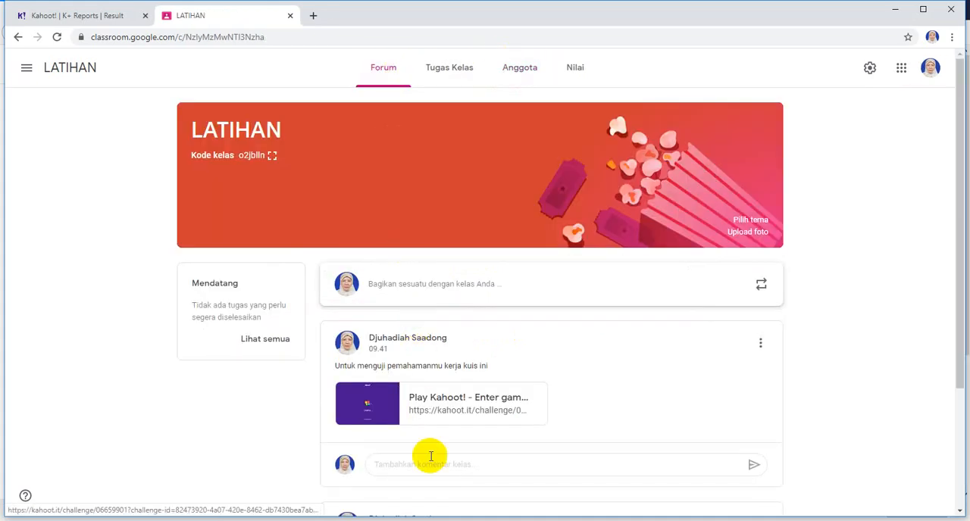
Step: Switch to the student's LATIHAN class in Firefox and open the Kahoot challenge link from the announcement 'Untuk menguji pemahamanmu kerja kuis ini'
mouse_move(431, 520)
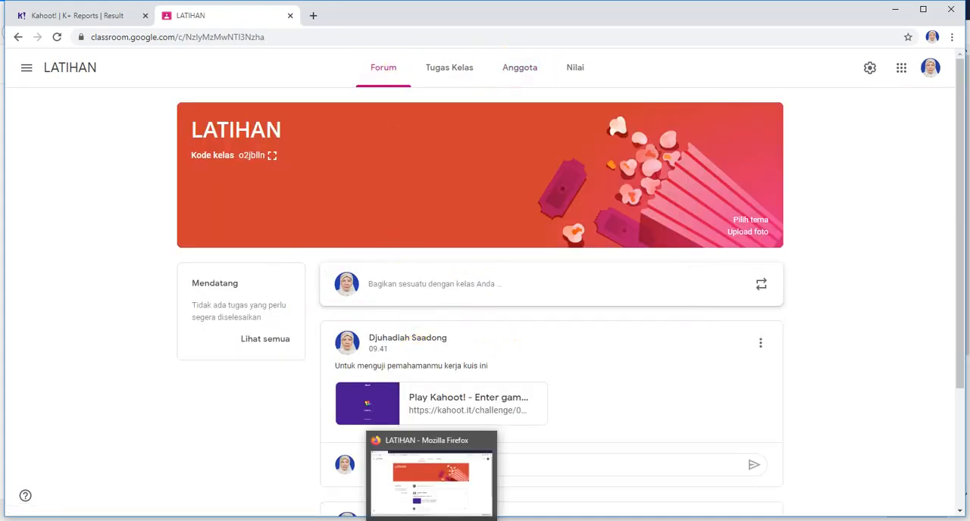
click(431, 520)
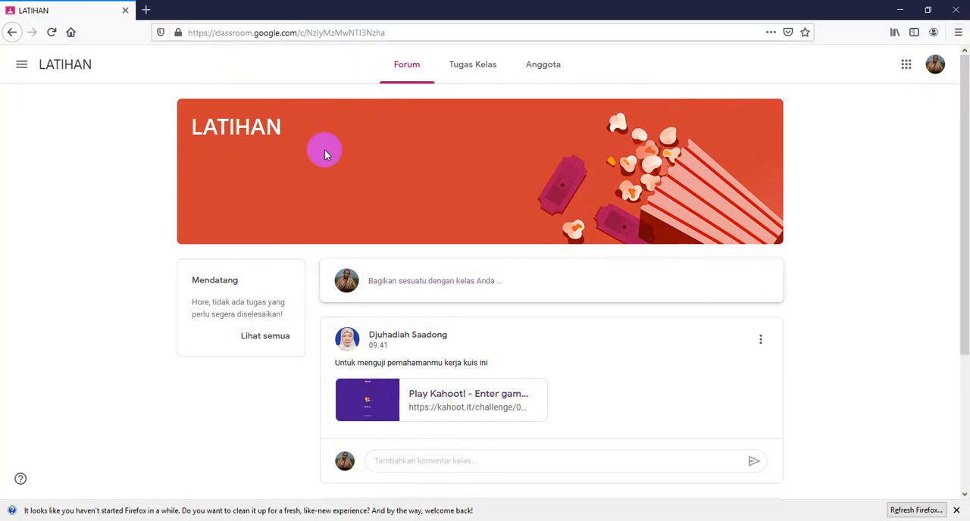
scroll(387, 328, down, 2)
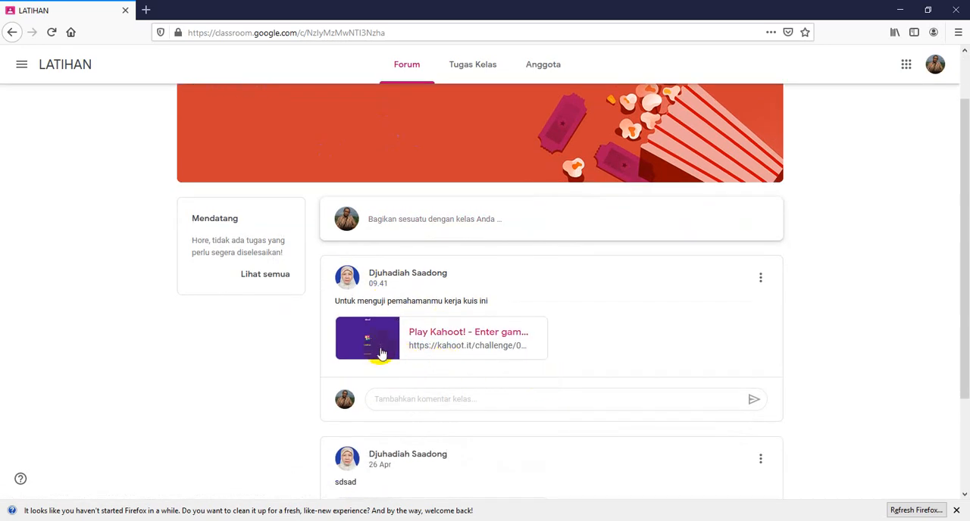
click(377, 346)
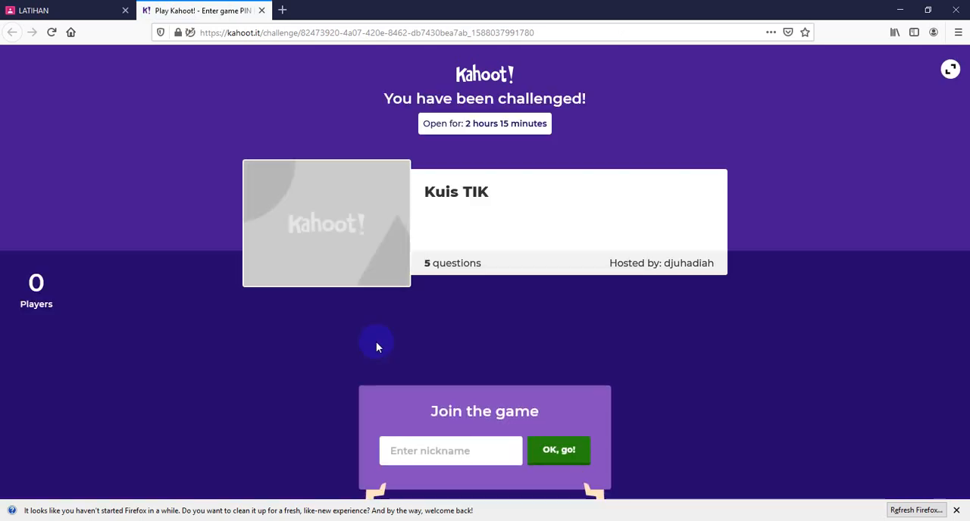
Step: Join the Kuis TIK challenge using the student's first name as the nickname
click(479, 447)
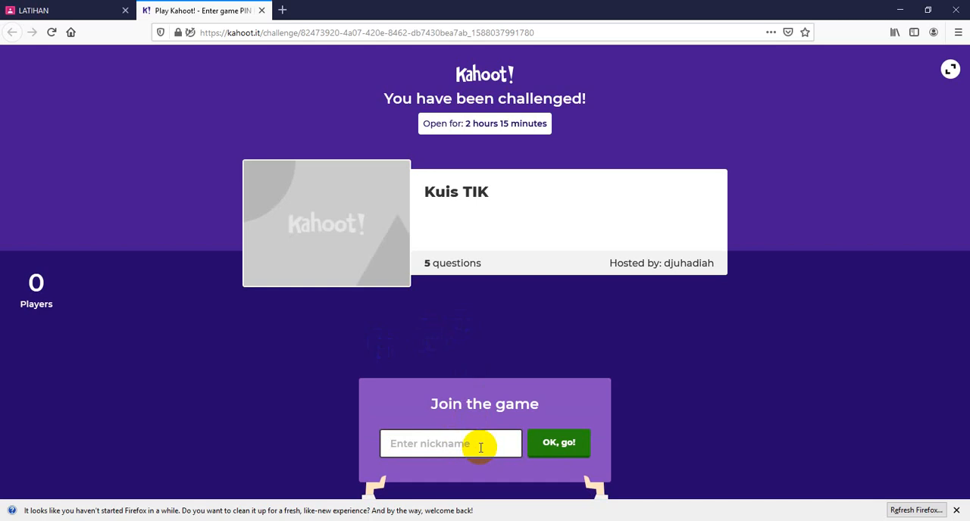
text(ilham)
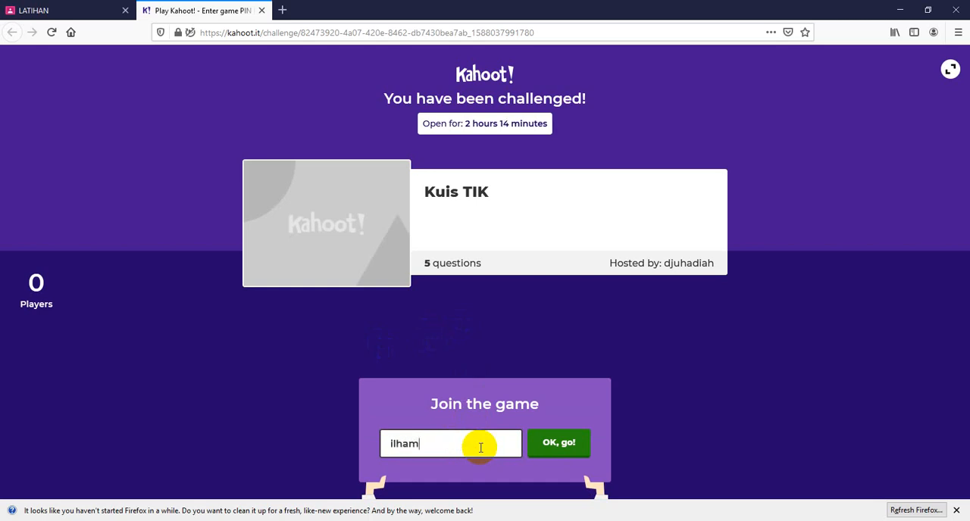
click(559, 443)
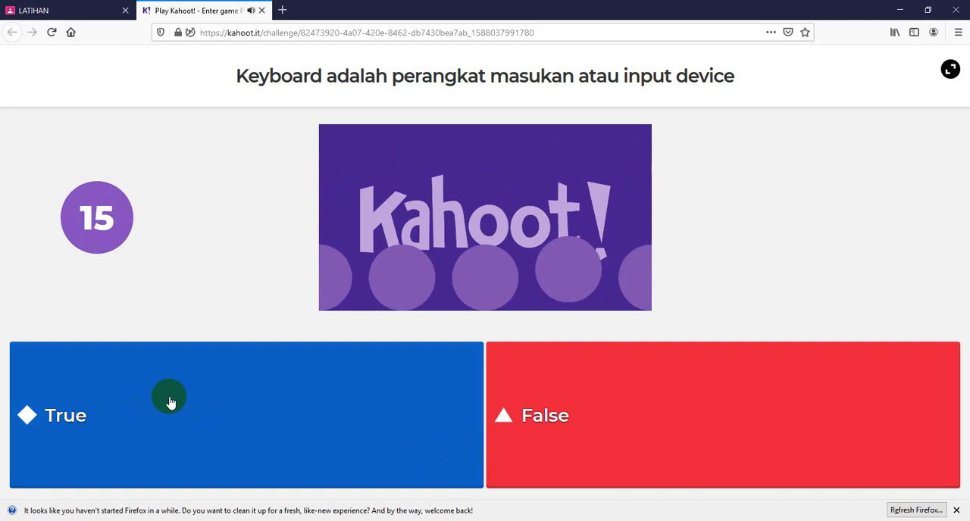
Step: Answer True to the keyboard input device question and the sound card processing device question, continuing past each scoreboard
click(30, 421)
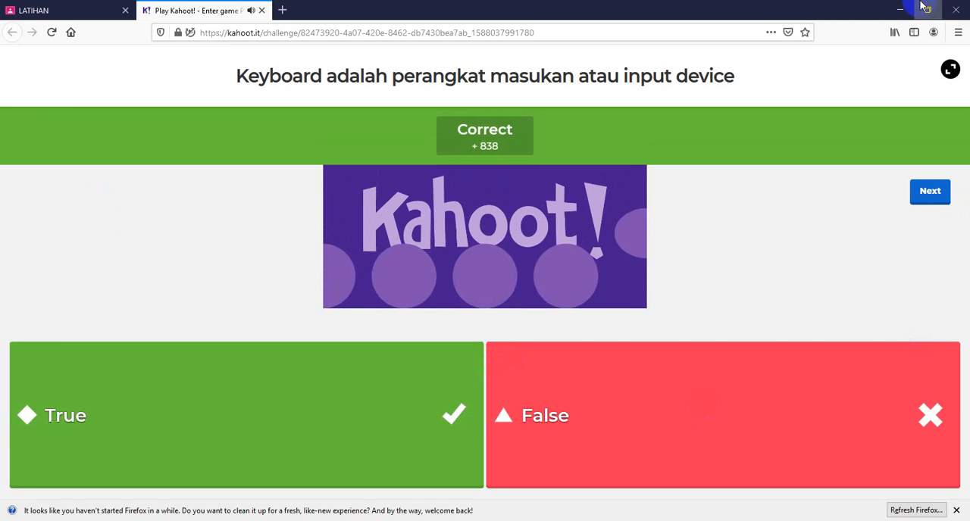
click(938, 195)
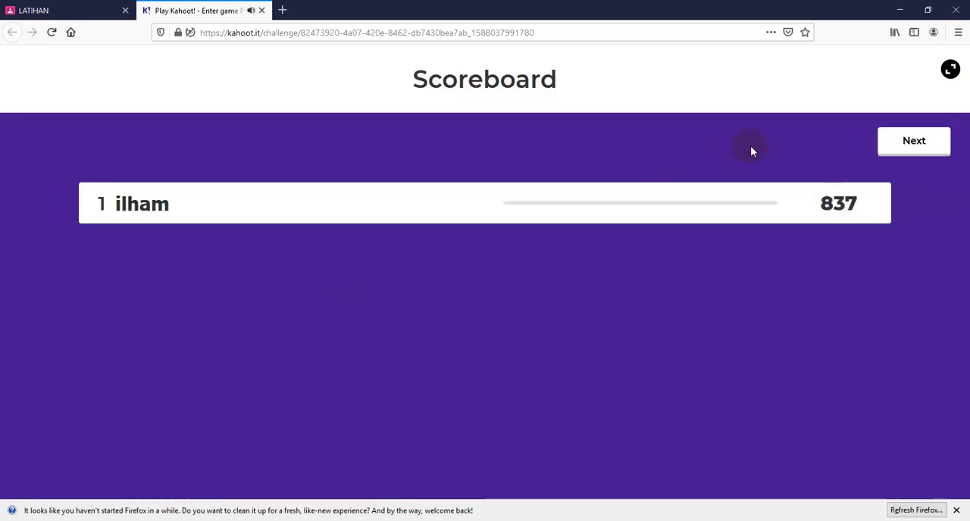
click(653, 214)
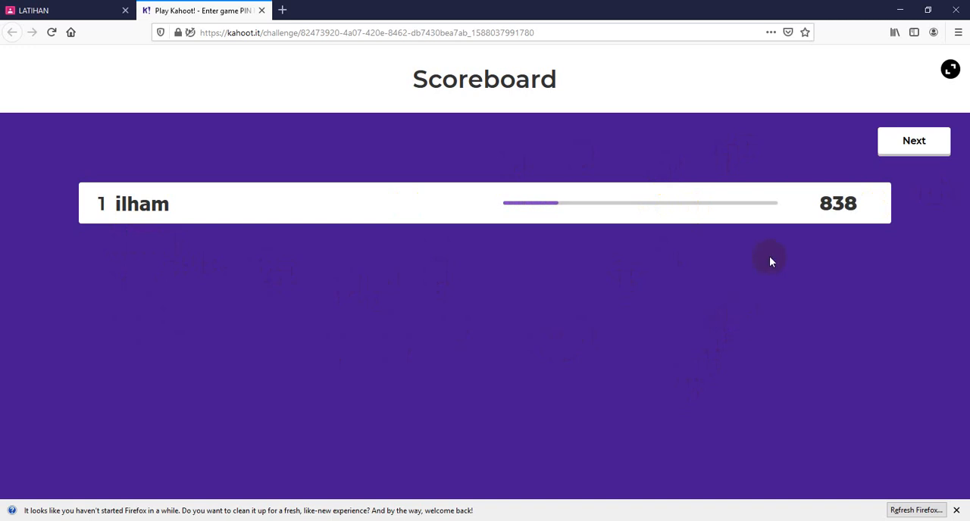
click(902, 146)
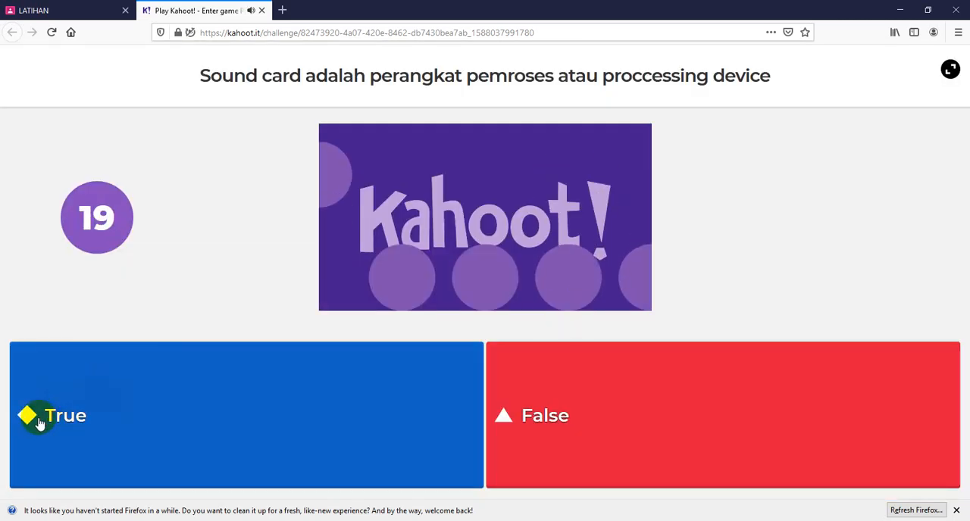
click(85, 417)
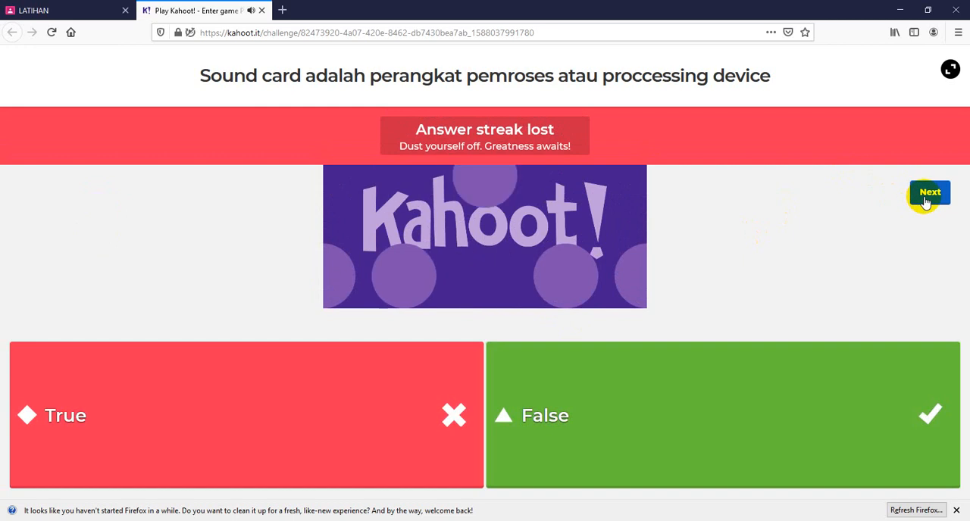
click(924, 197)
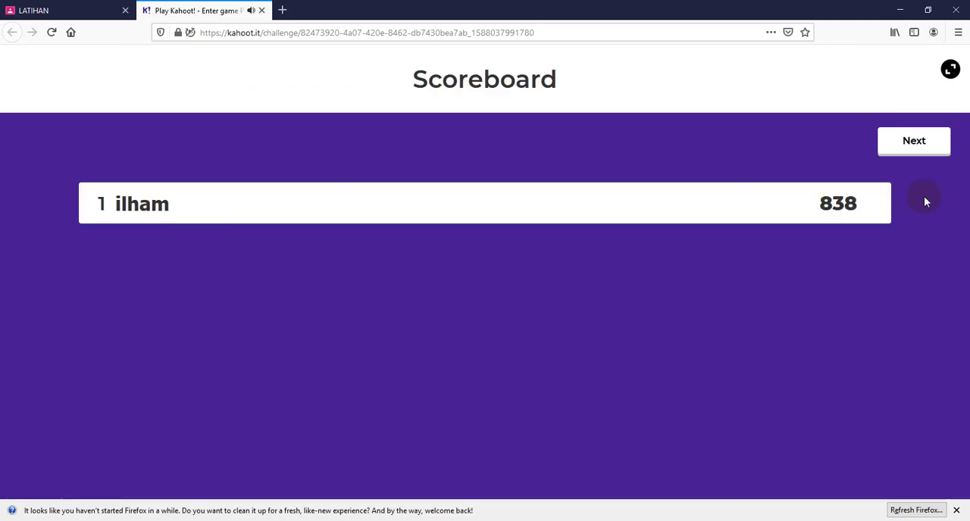
click(915, 143)
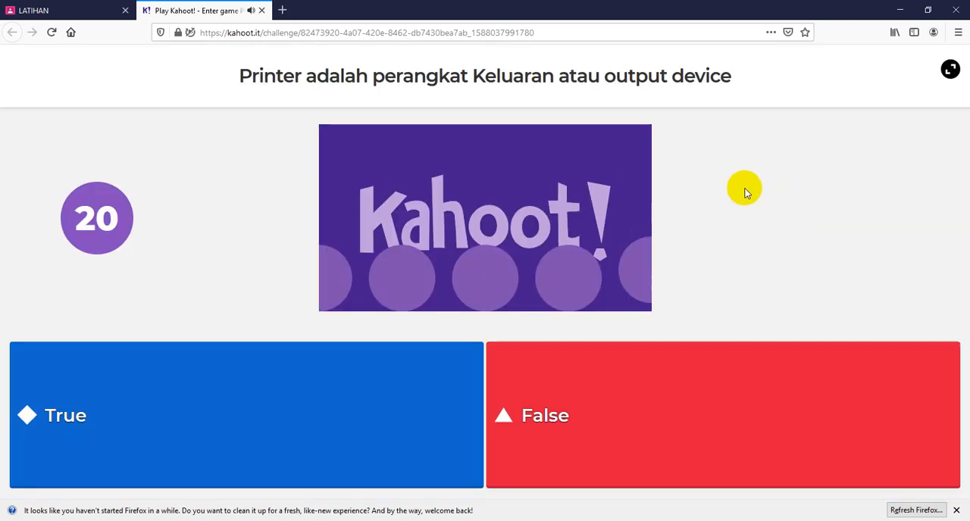
Step: Answer True to the printer output device question and the Microsoft Windows operating system question, moving on to the final question
click(36, 418)
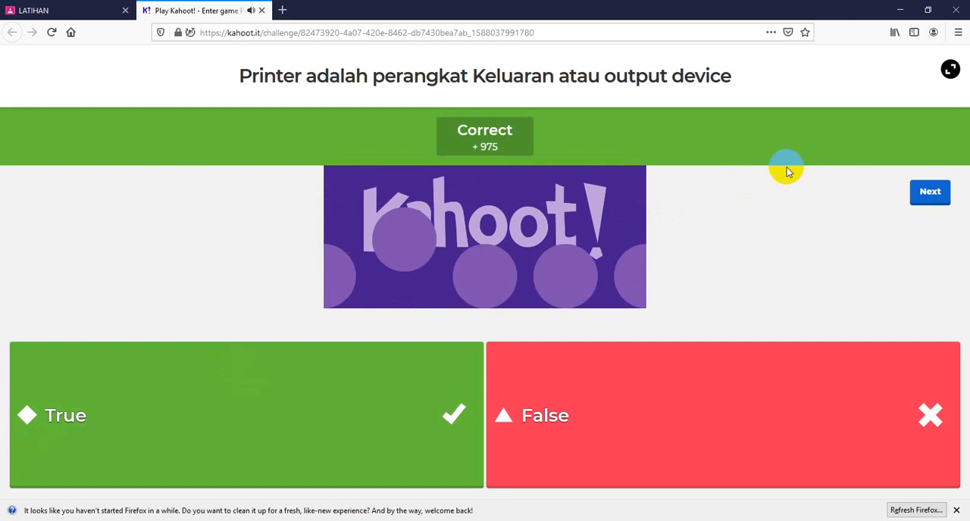
click(927, 194)
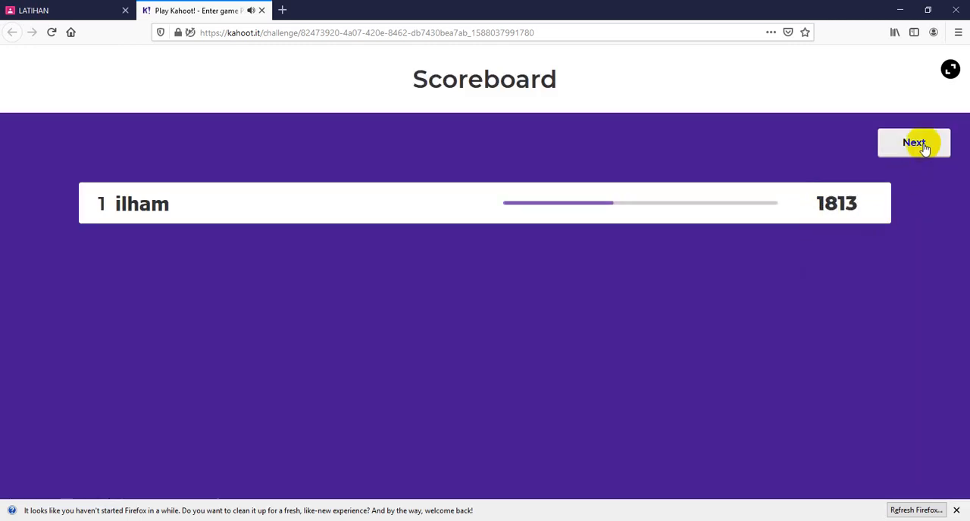
click(918, 144)
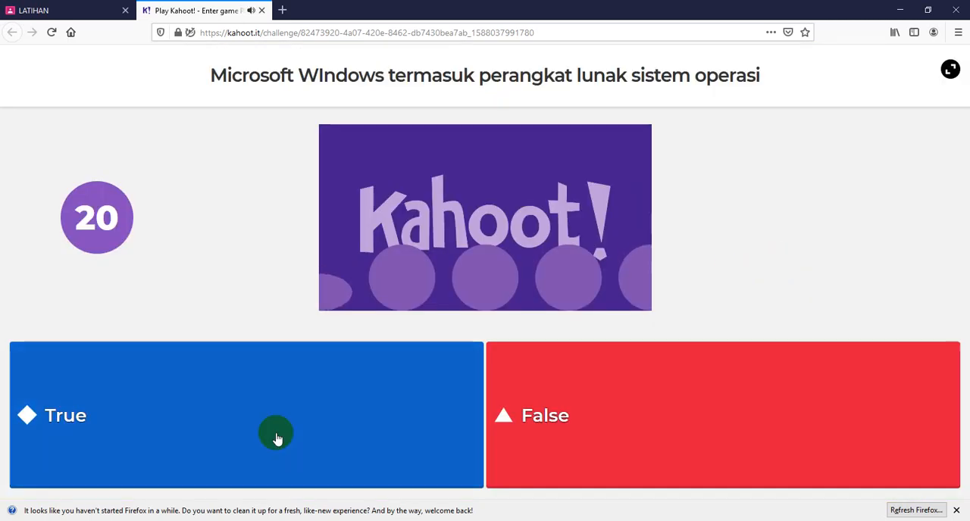
click(278, 439)
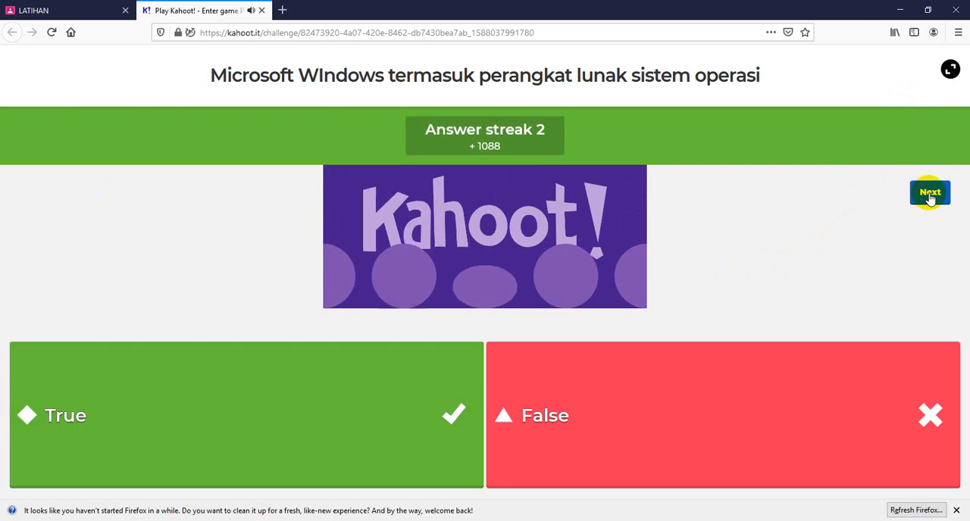
click(931, 195)
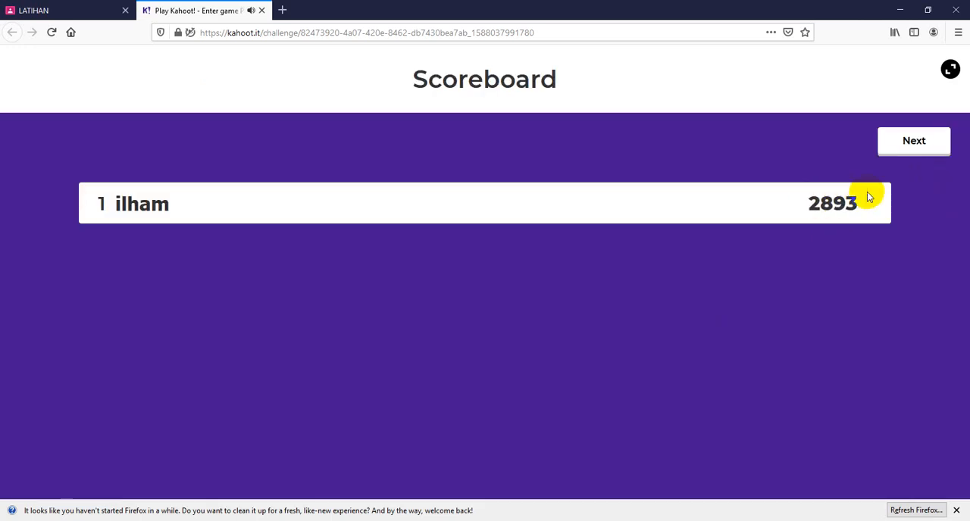
click(914, 144)
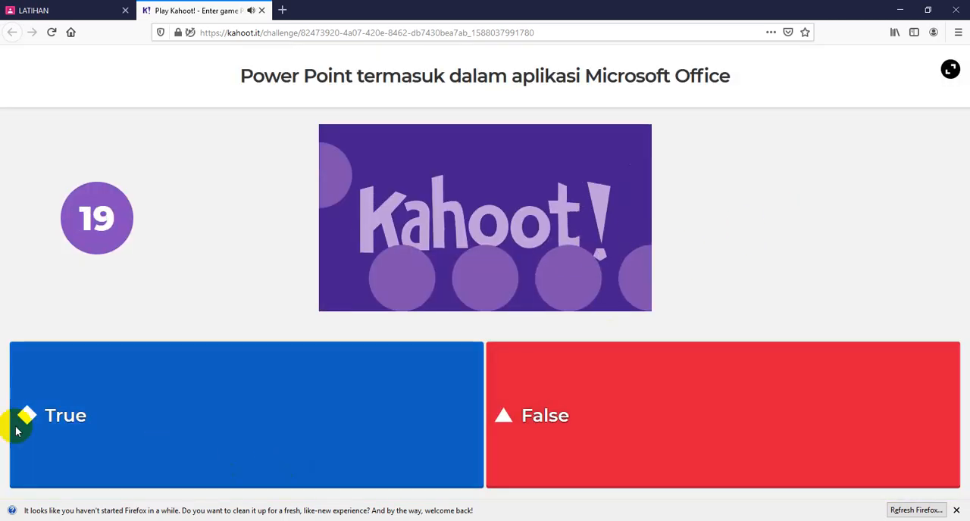
Step: Answer True to the Power Point question, finish the challenge, and dismiss the Padlet notification
click(28, 421)
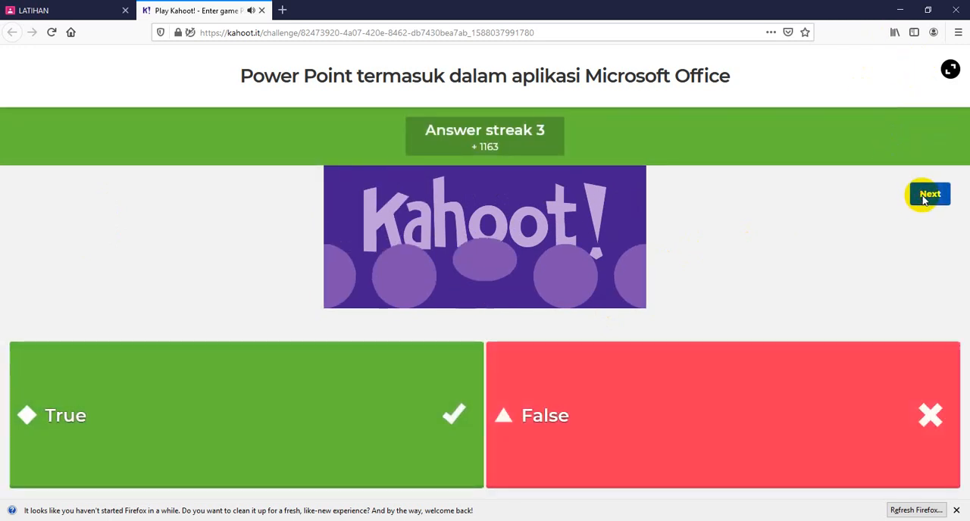
click(915, 200)
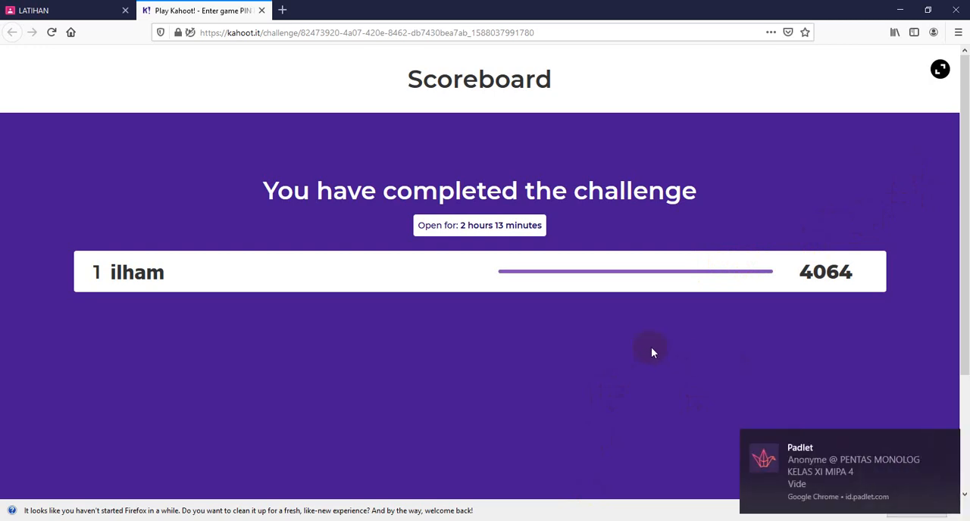
click(949, 441)
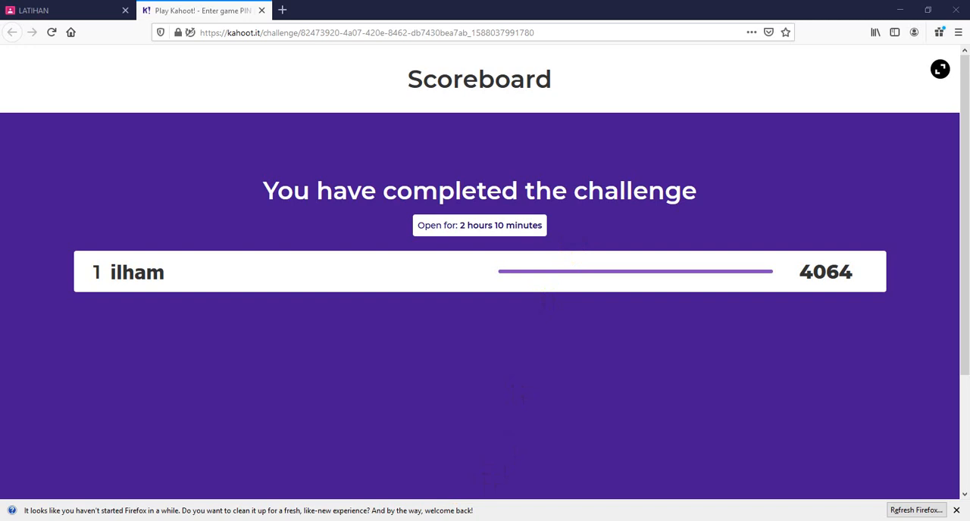
Step: Switch to the teacher's Kahoot report in Chrome and examine the player's rank, accuracy and final score
click(404, 520)
scroll(722, 400, down, 1)
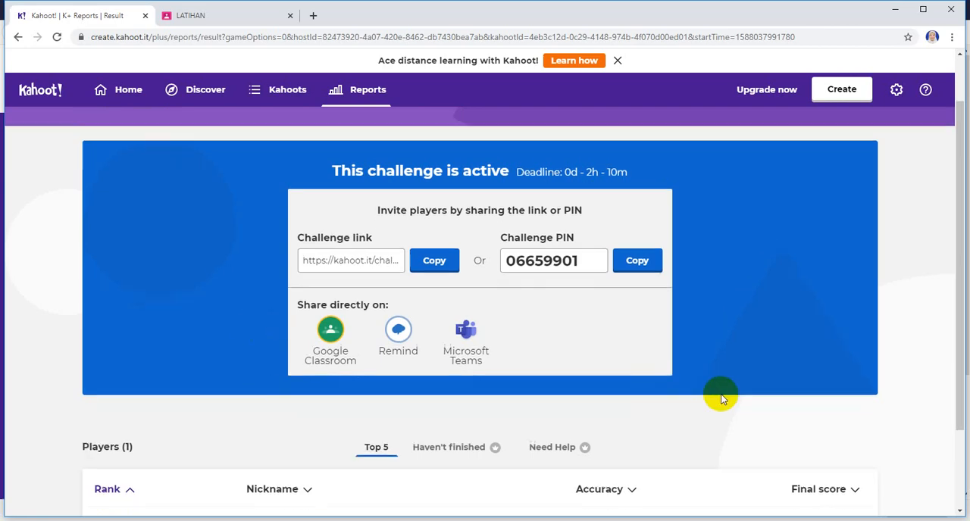
scroll(722, 399, down, 2)
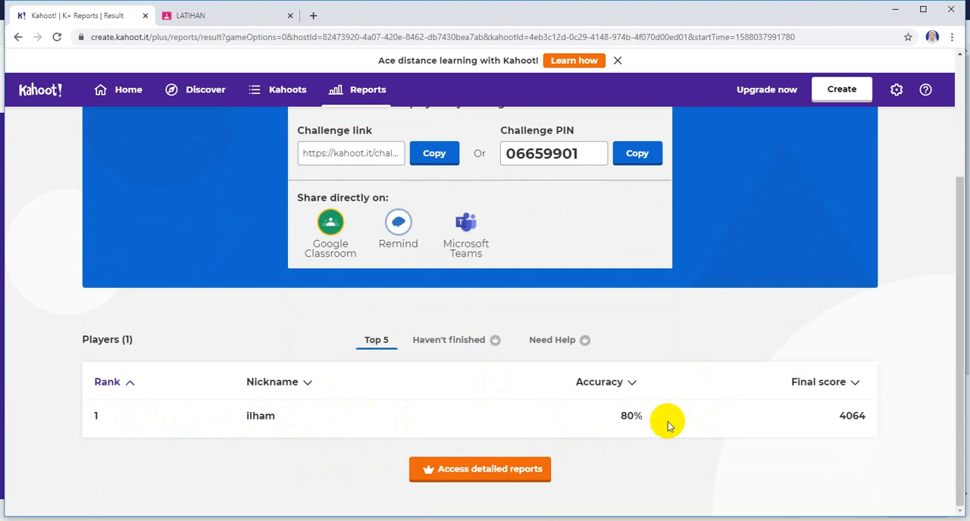
scroll(668, 421, up, 1)
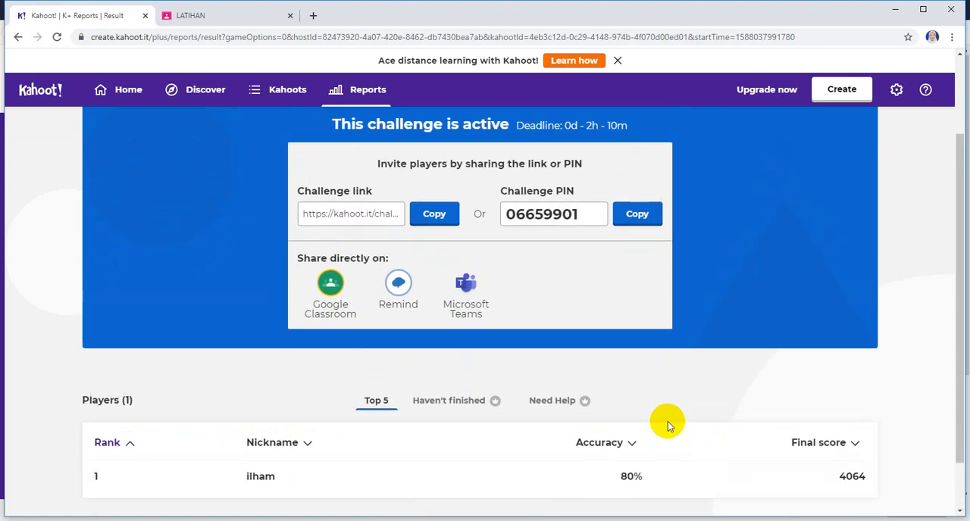
scroll(668, 421, down, 1)
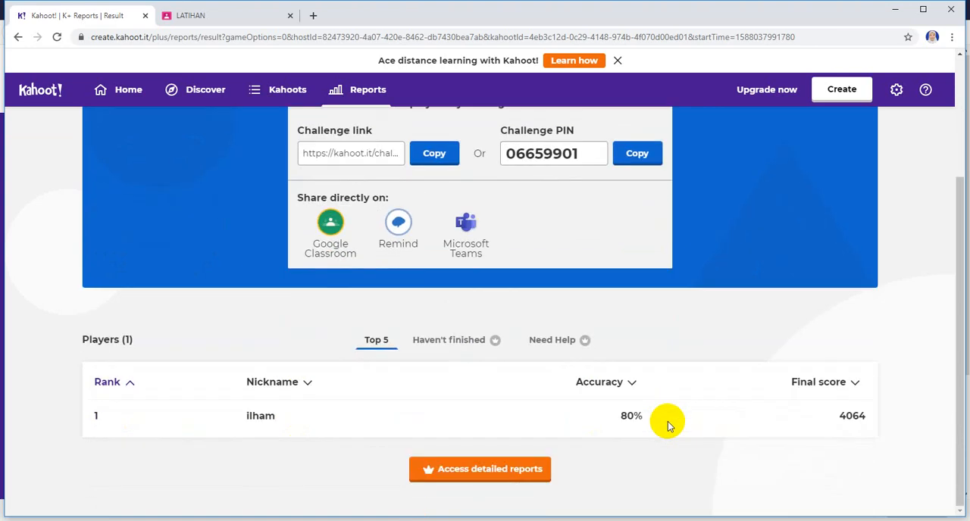
Step: Try to access the detailed reports, decline the upgrade offer, and look over the challenge report
click(523, 480)
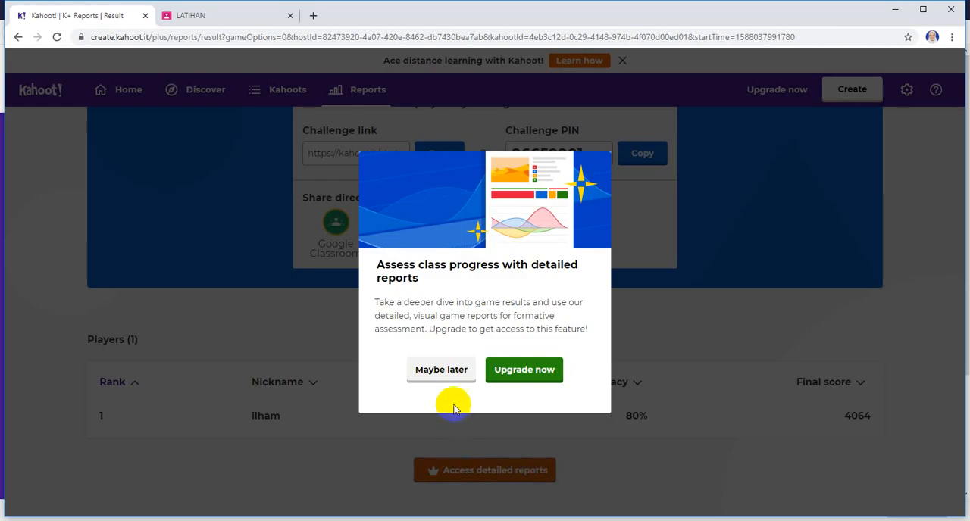
click(449, 371)
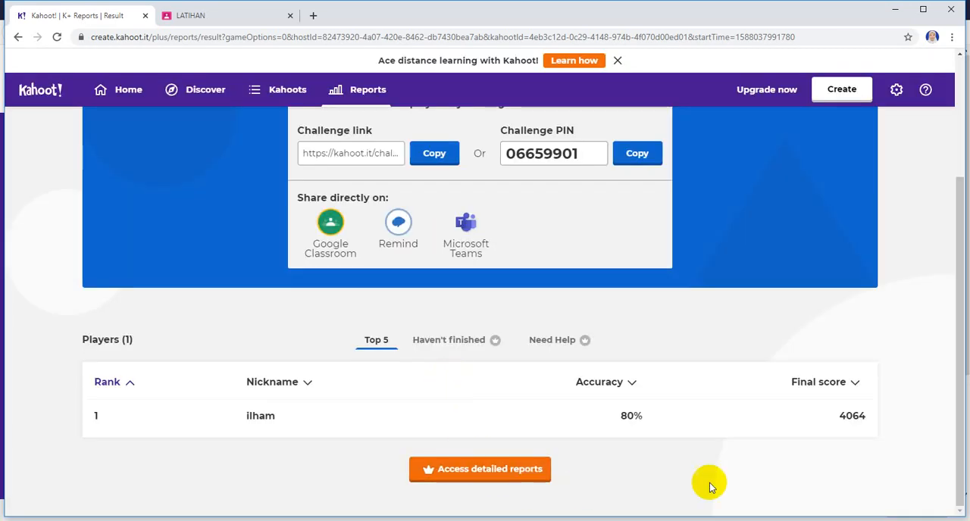
scroll(783, 457, up, 3)
scroll(784, 455, down, 1)
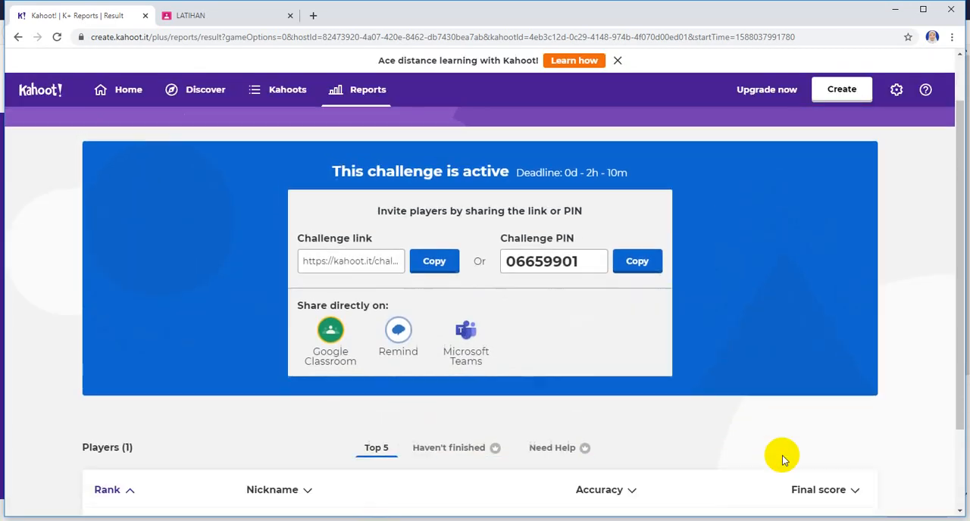
Step: Download the Kuis TIK report as .xlsx from the Kahoot reports list and open the downloaded file in Excel
scroll(784, 455, up, 1)
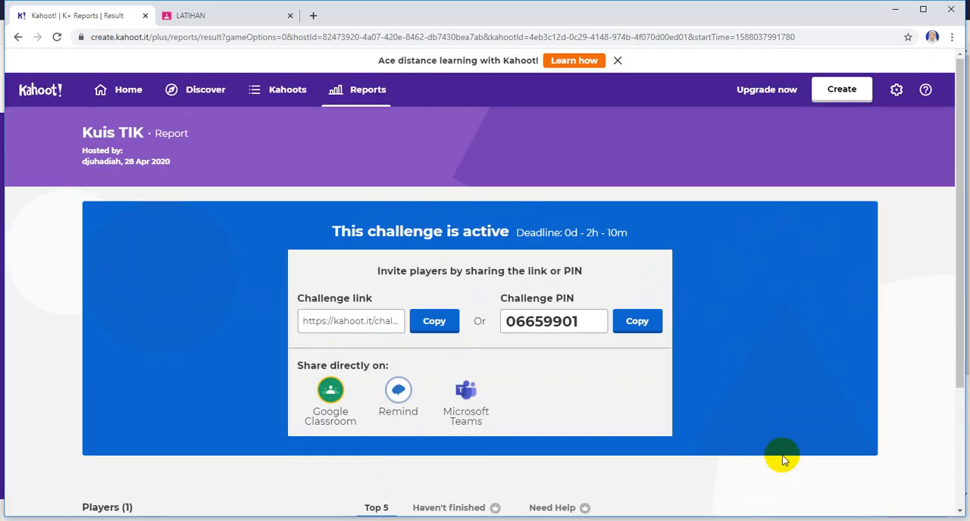
click(368, 91)
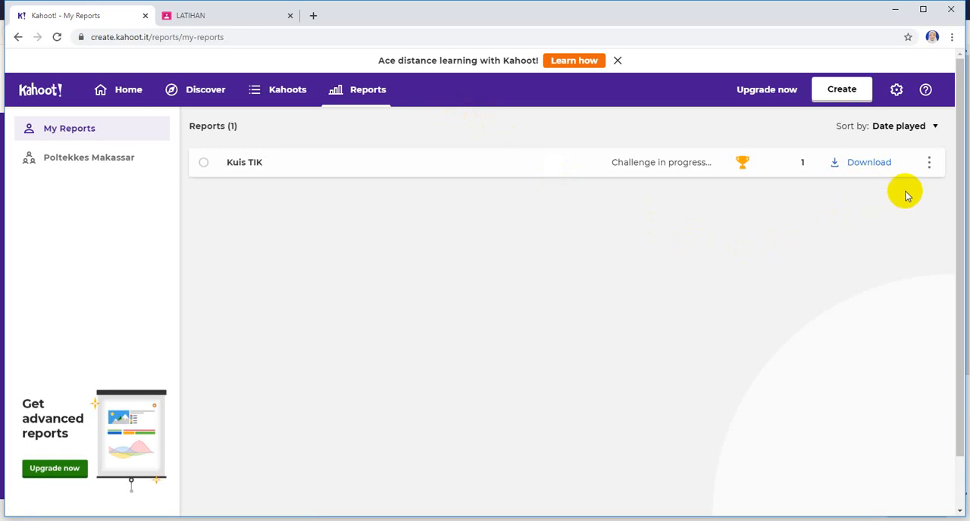
click(929, 164)
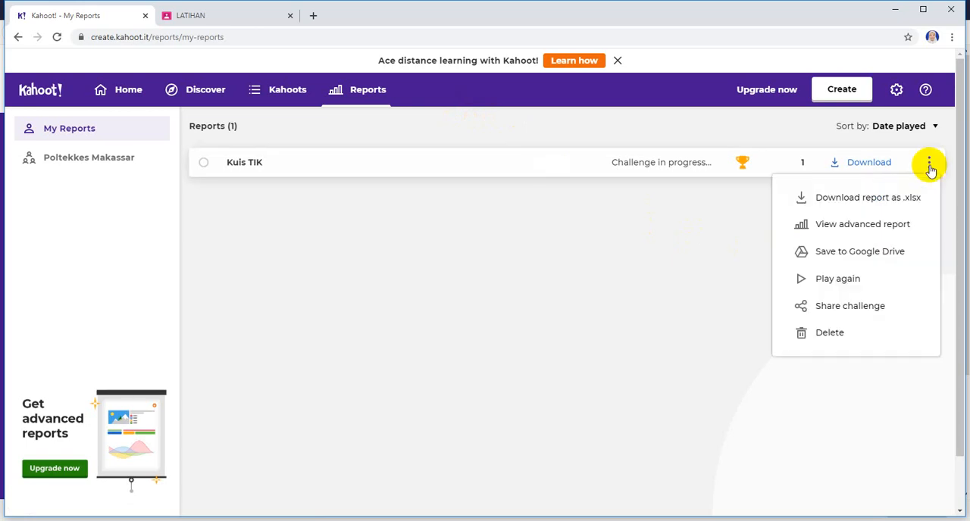
click(909, 199)
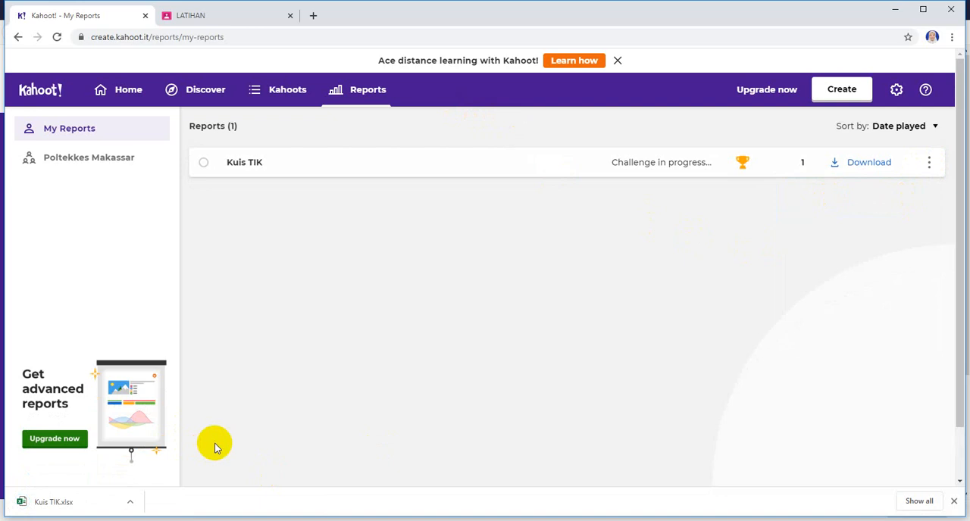
click(129, 502)
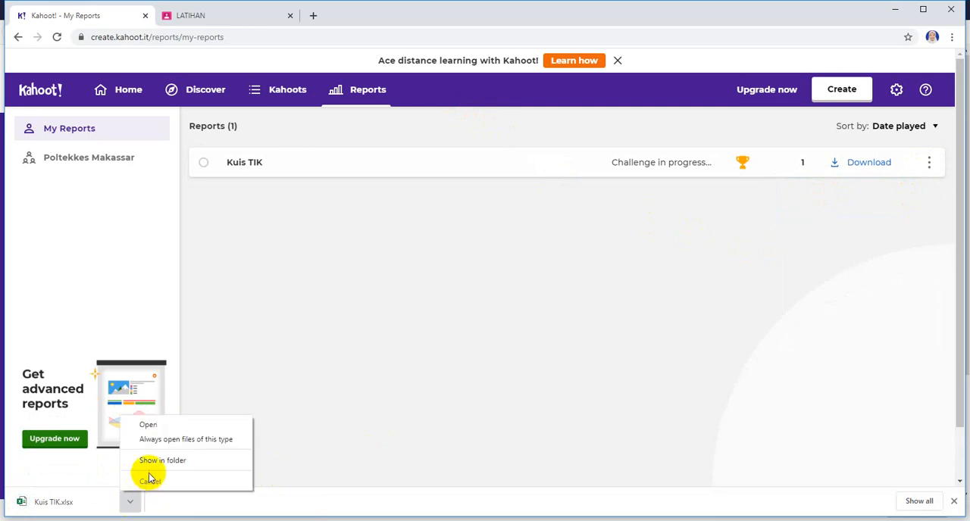
click(151, 425)
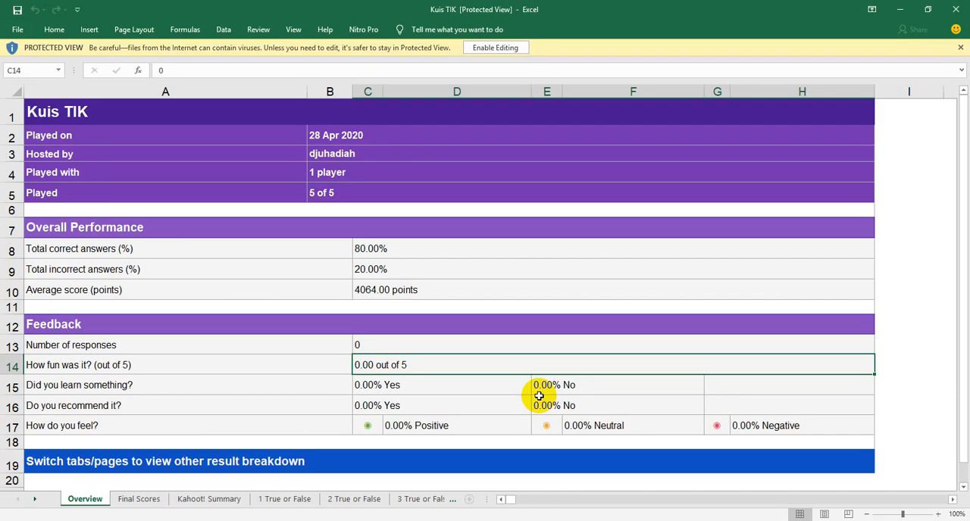
Step: Examine the overall performance and feedback figures on the workbook's Overview sheet
scroll(477, 286, down, 2)
scroll(476, 286, down, 1)
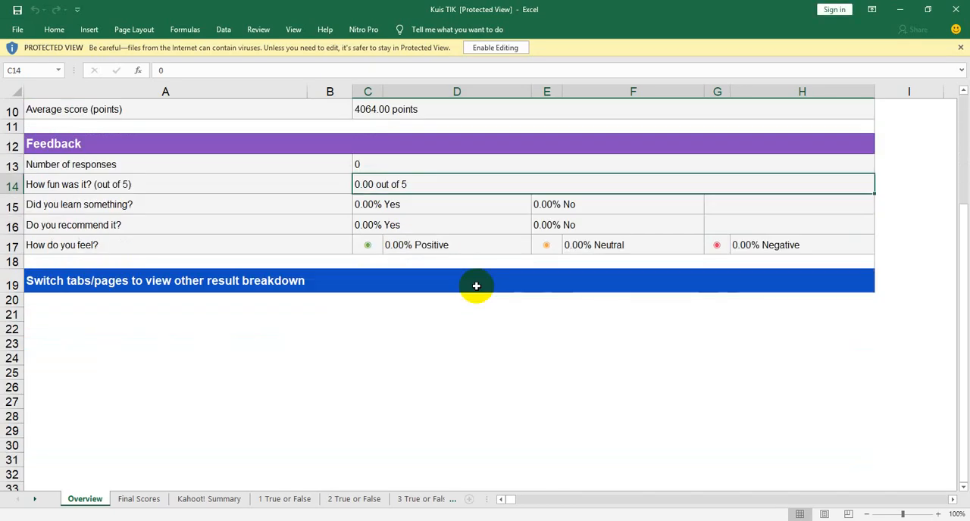
scroll(477, 286, up, 2)
scroll(476, 287, up, 1)
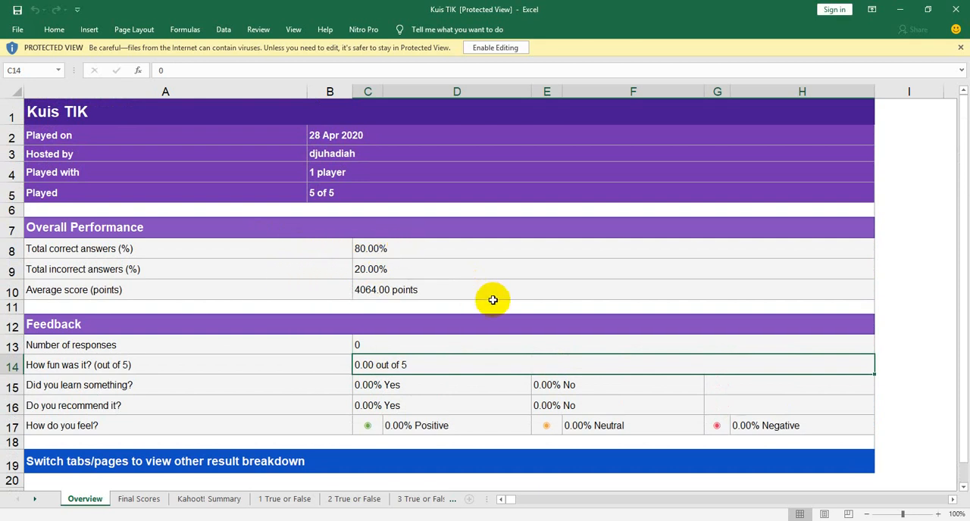
scroll(492, 301, down, 1)
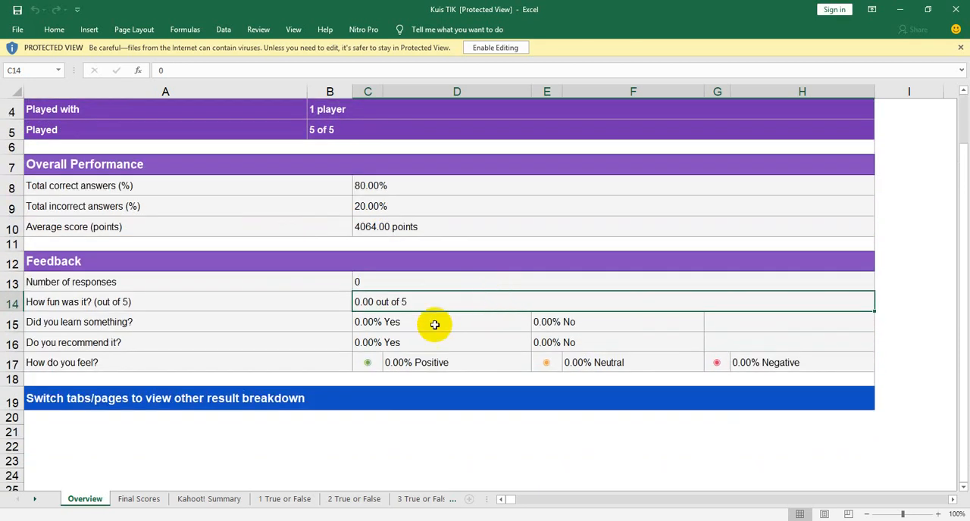
Step: Look through the Final Scores sheet, the Kahoot! Summary sheet and the sheets for the first three True or False questions
click(123, 500)
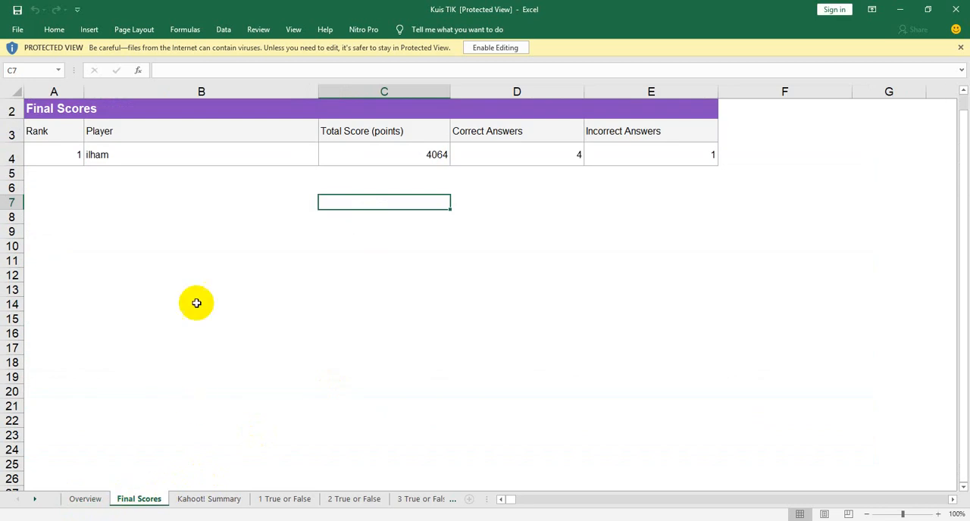
click(209, 499)
click(281, 501)
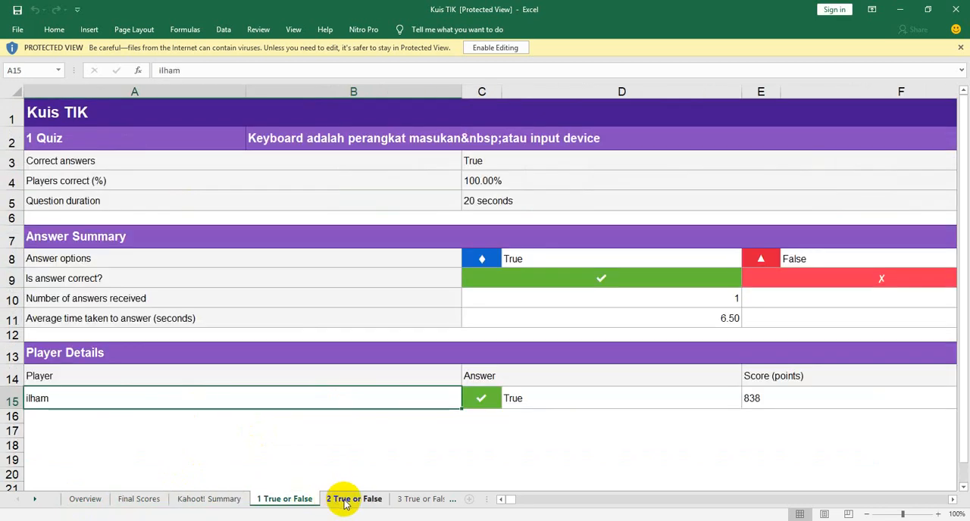
click(343, 502)
click(409, 500)
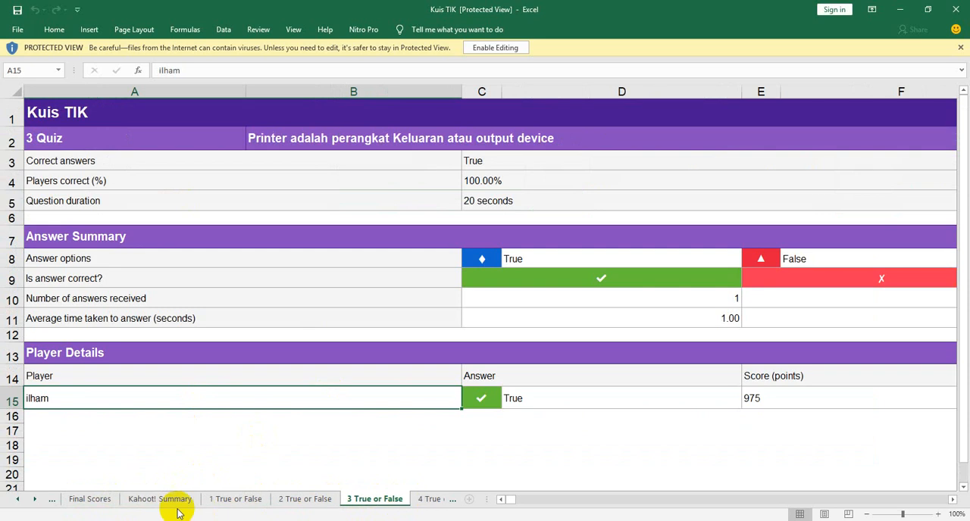
Step: Return to the Final Scores sheet and check the player's total score, correct answers and incorrect answers
click(92, 502)
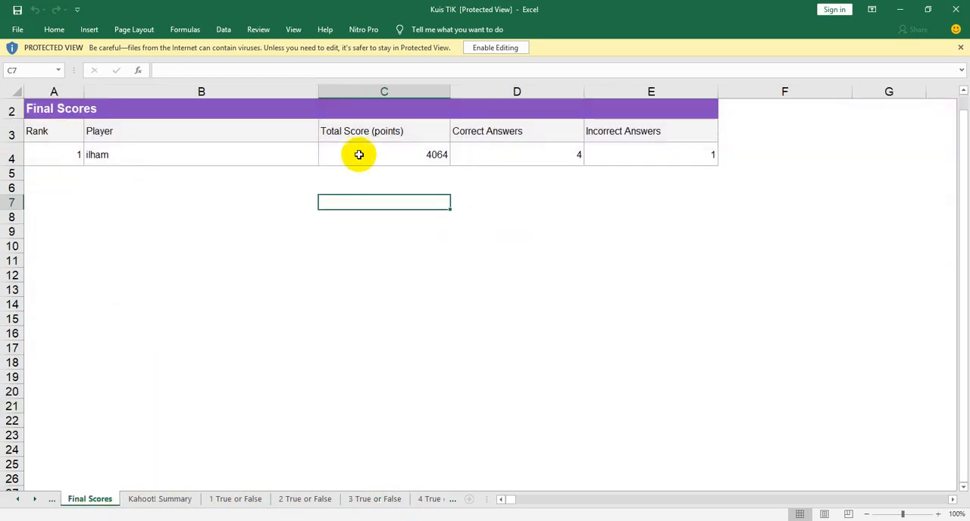
click(499, 154)
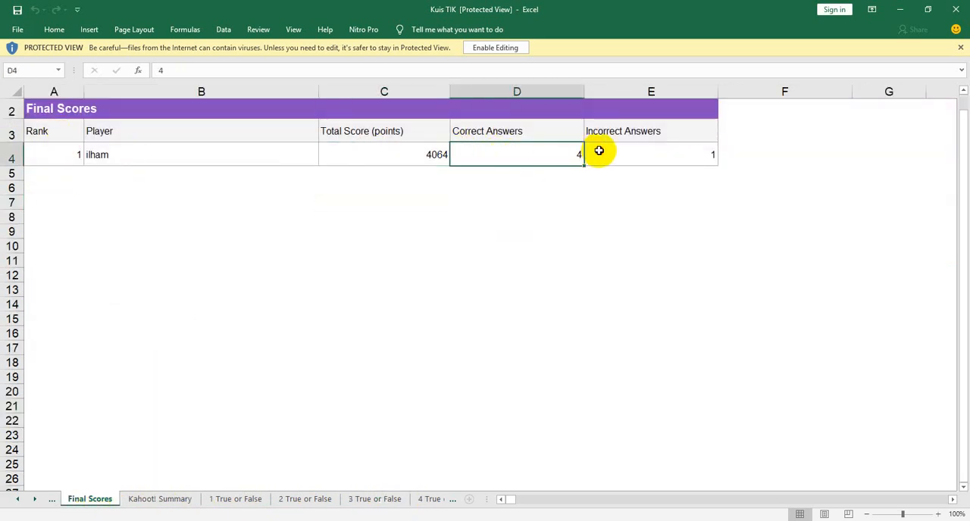
click(598, 154)
click(487, 157)
click(422, 158)
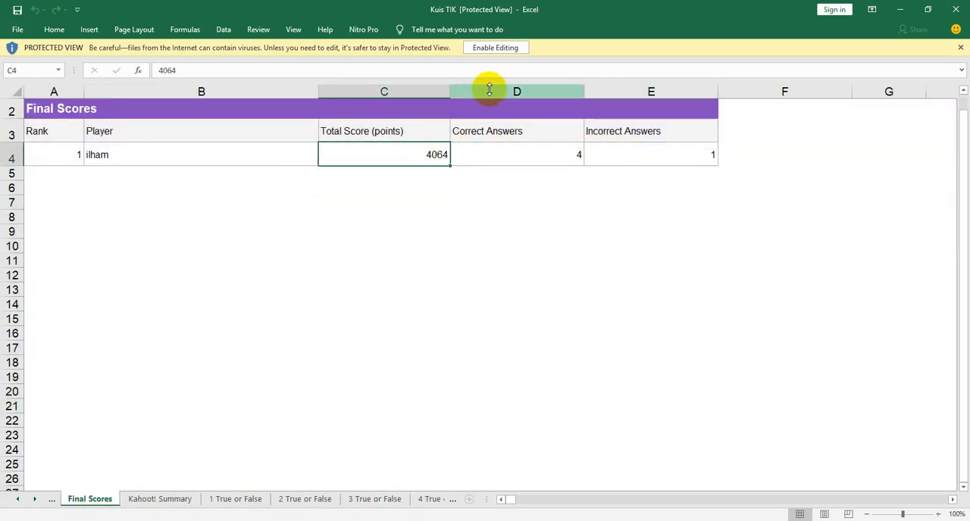
Step: Enable editing for the Kuis TIK workbook and switch back to the Kahoot reports list in Chrome
click(494, 48)
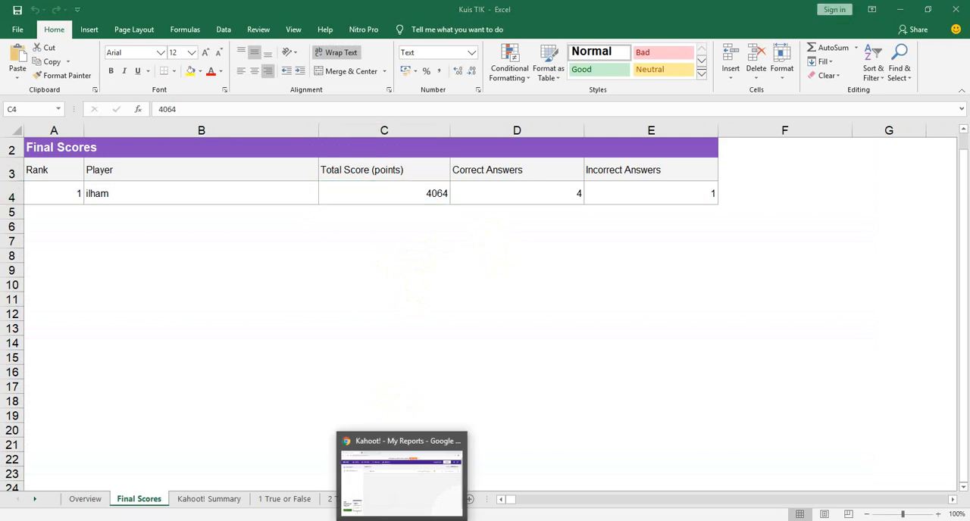
click(403, 466)
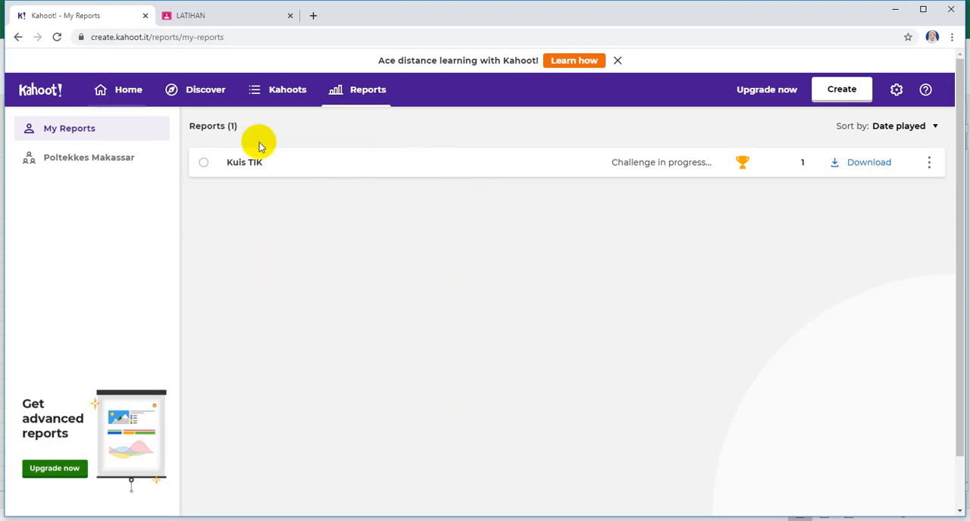